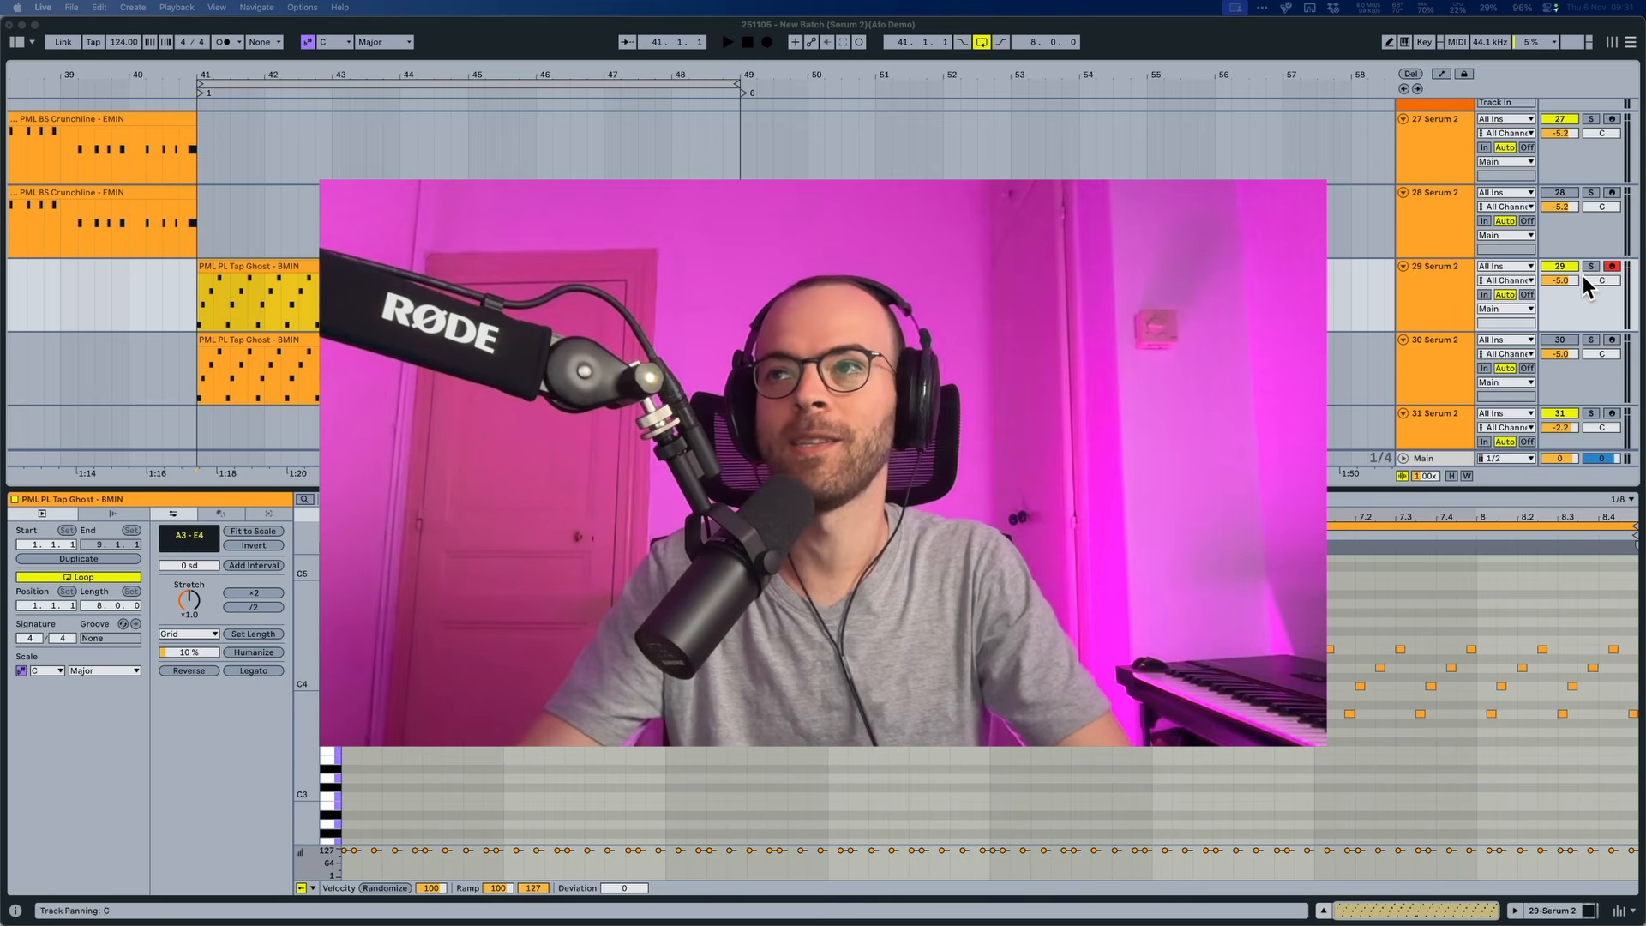
Step: Audition the PML PL Tap Ghost clip on track 29 in solo, view its MIDI notes, and replay it unsoloed
click(1588, 267)
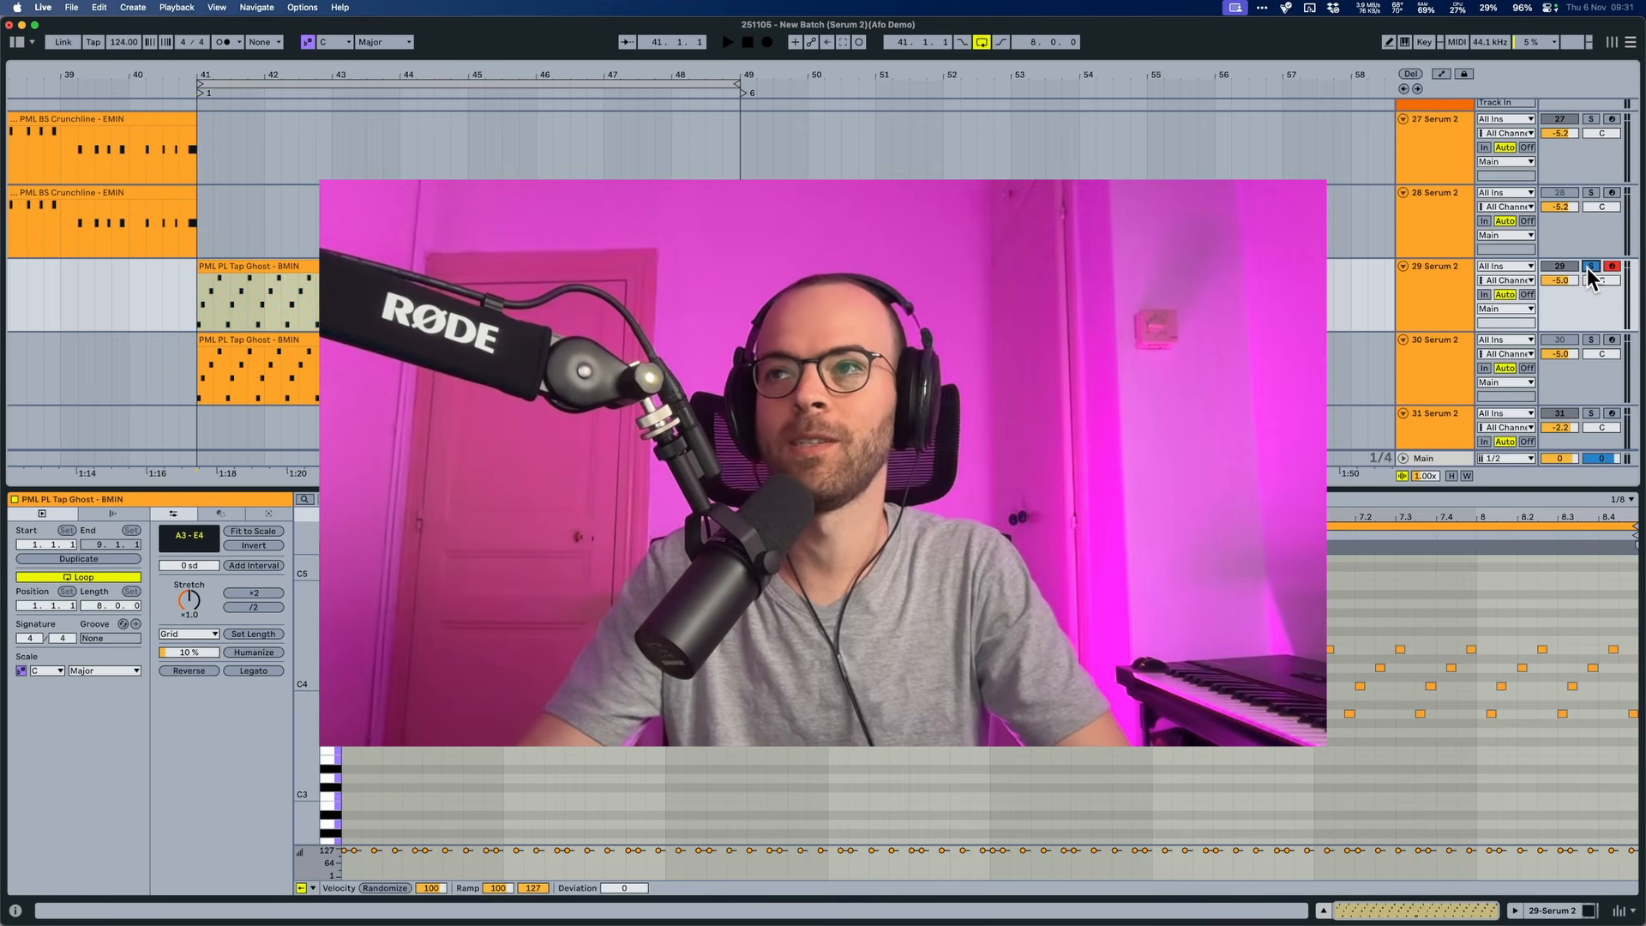
key(space)
click(1454, 280)
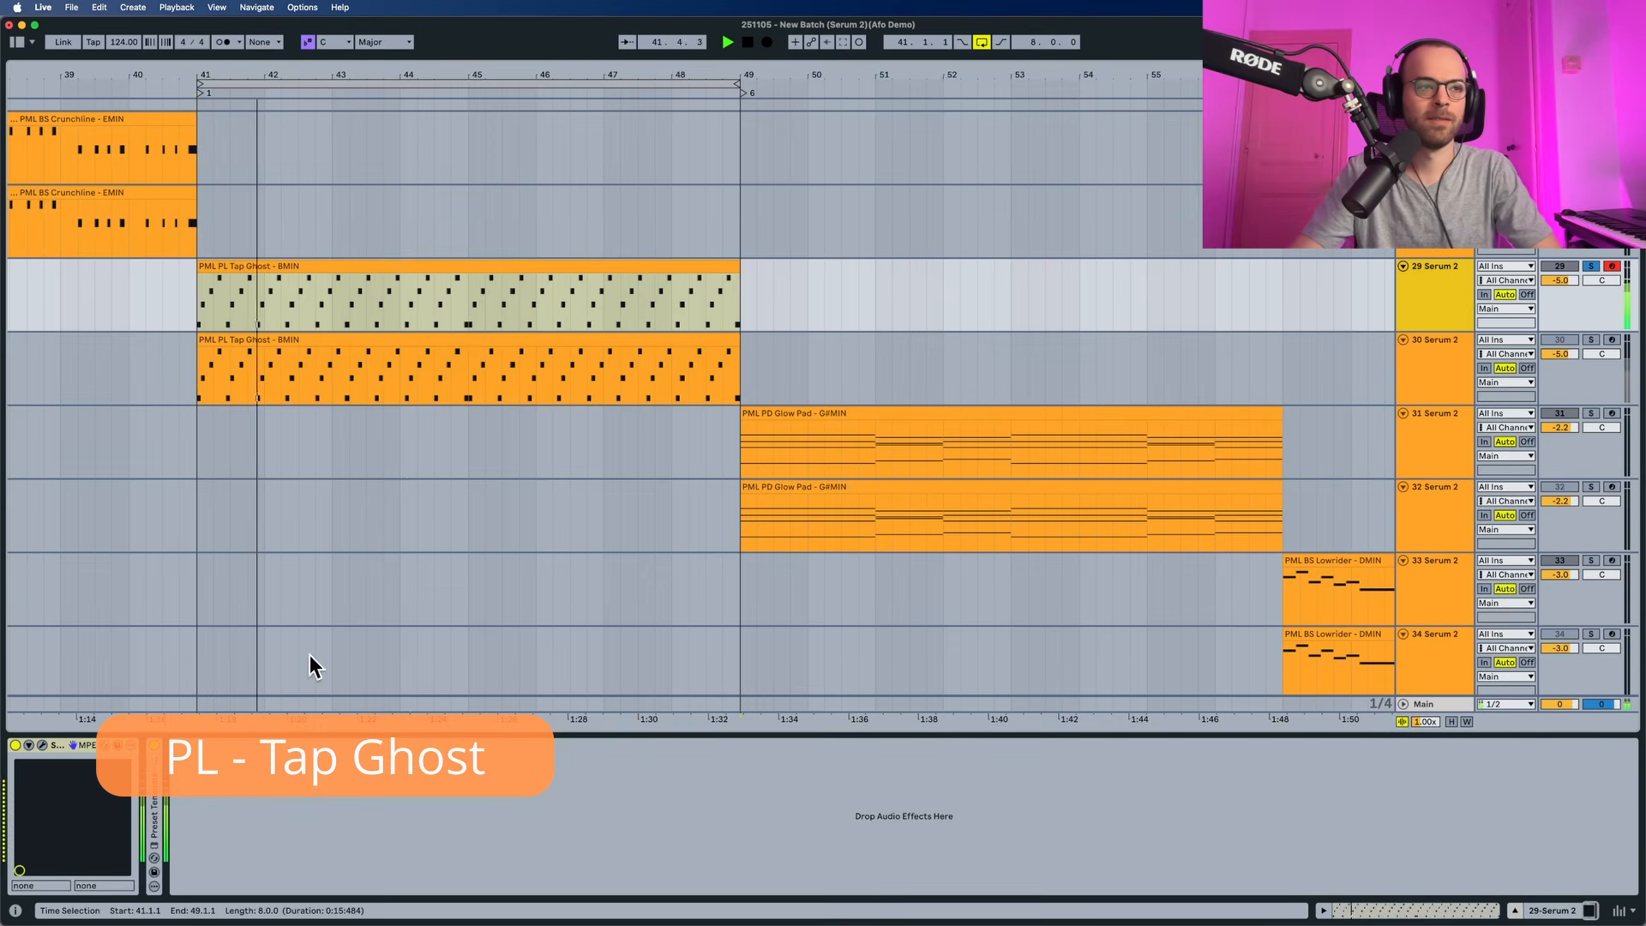
double_click(373, 264)
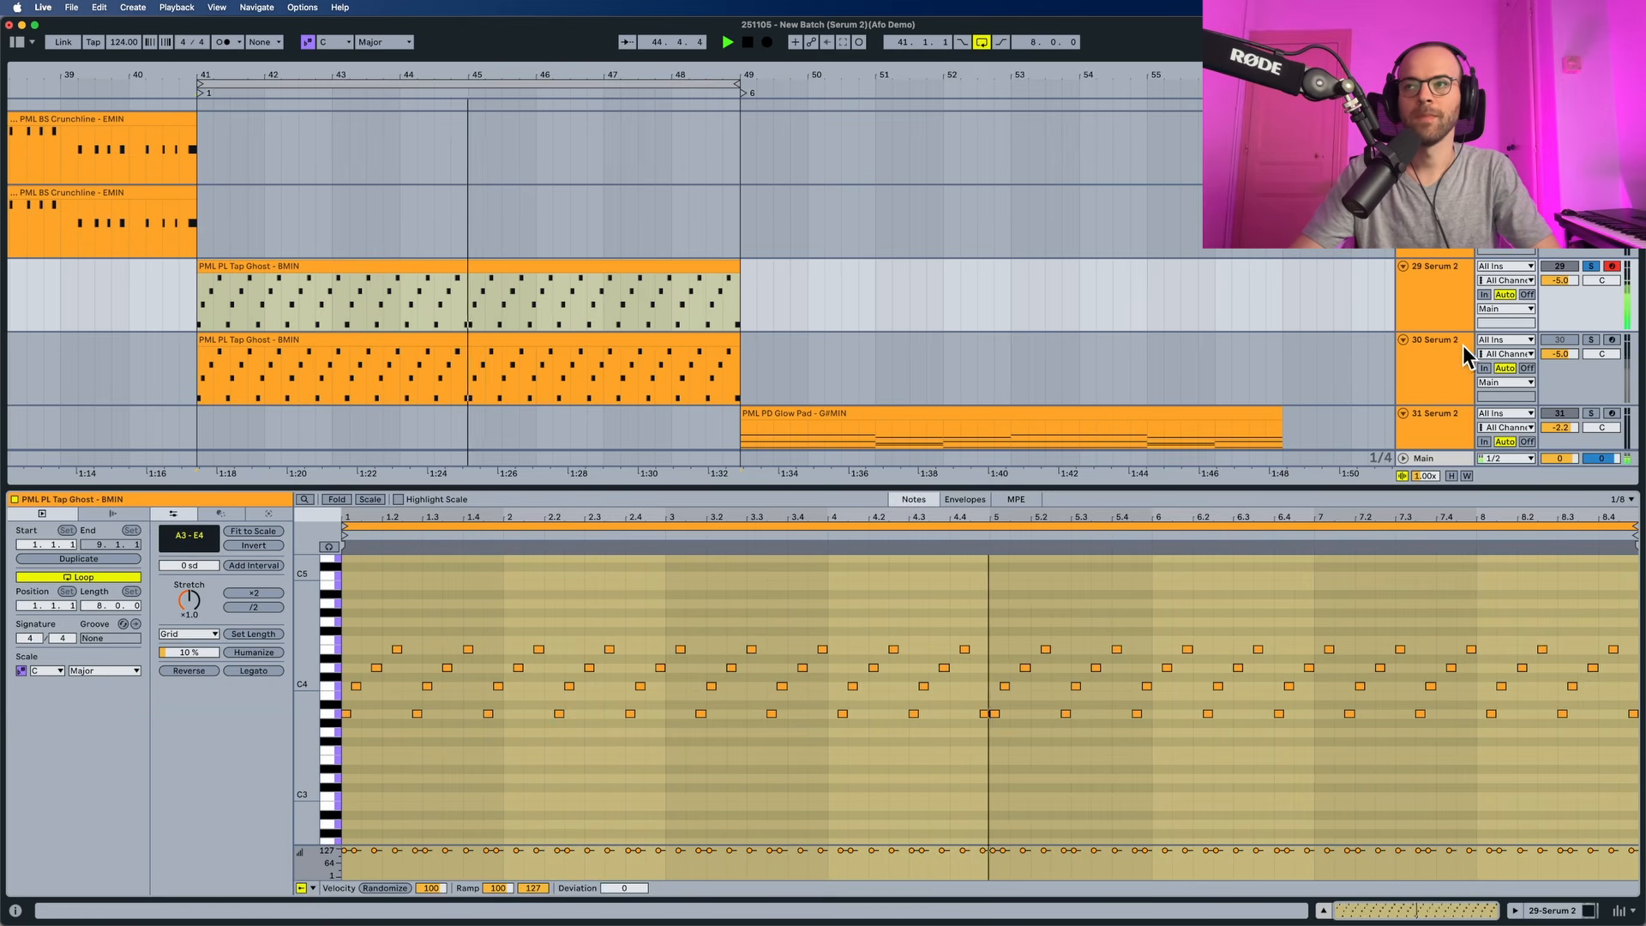
click(1591, 265)
key(space)
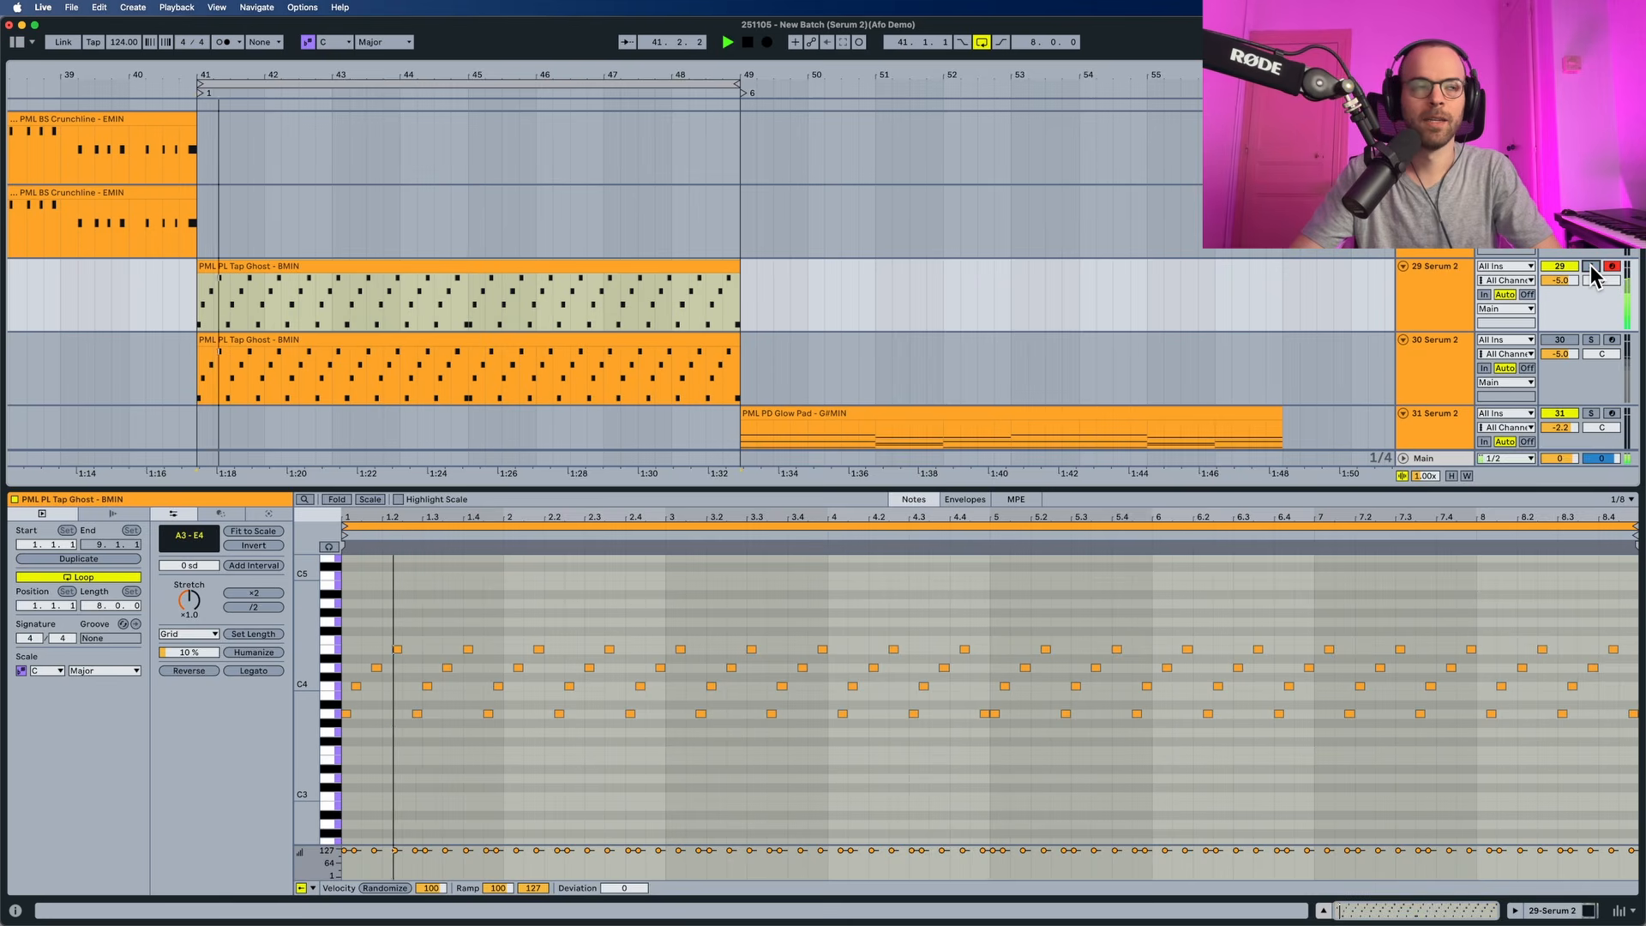
Step: Paste the ShaperBox 3 effect onto track 29 and check its volume curve during playback
click(1443, 285)
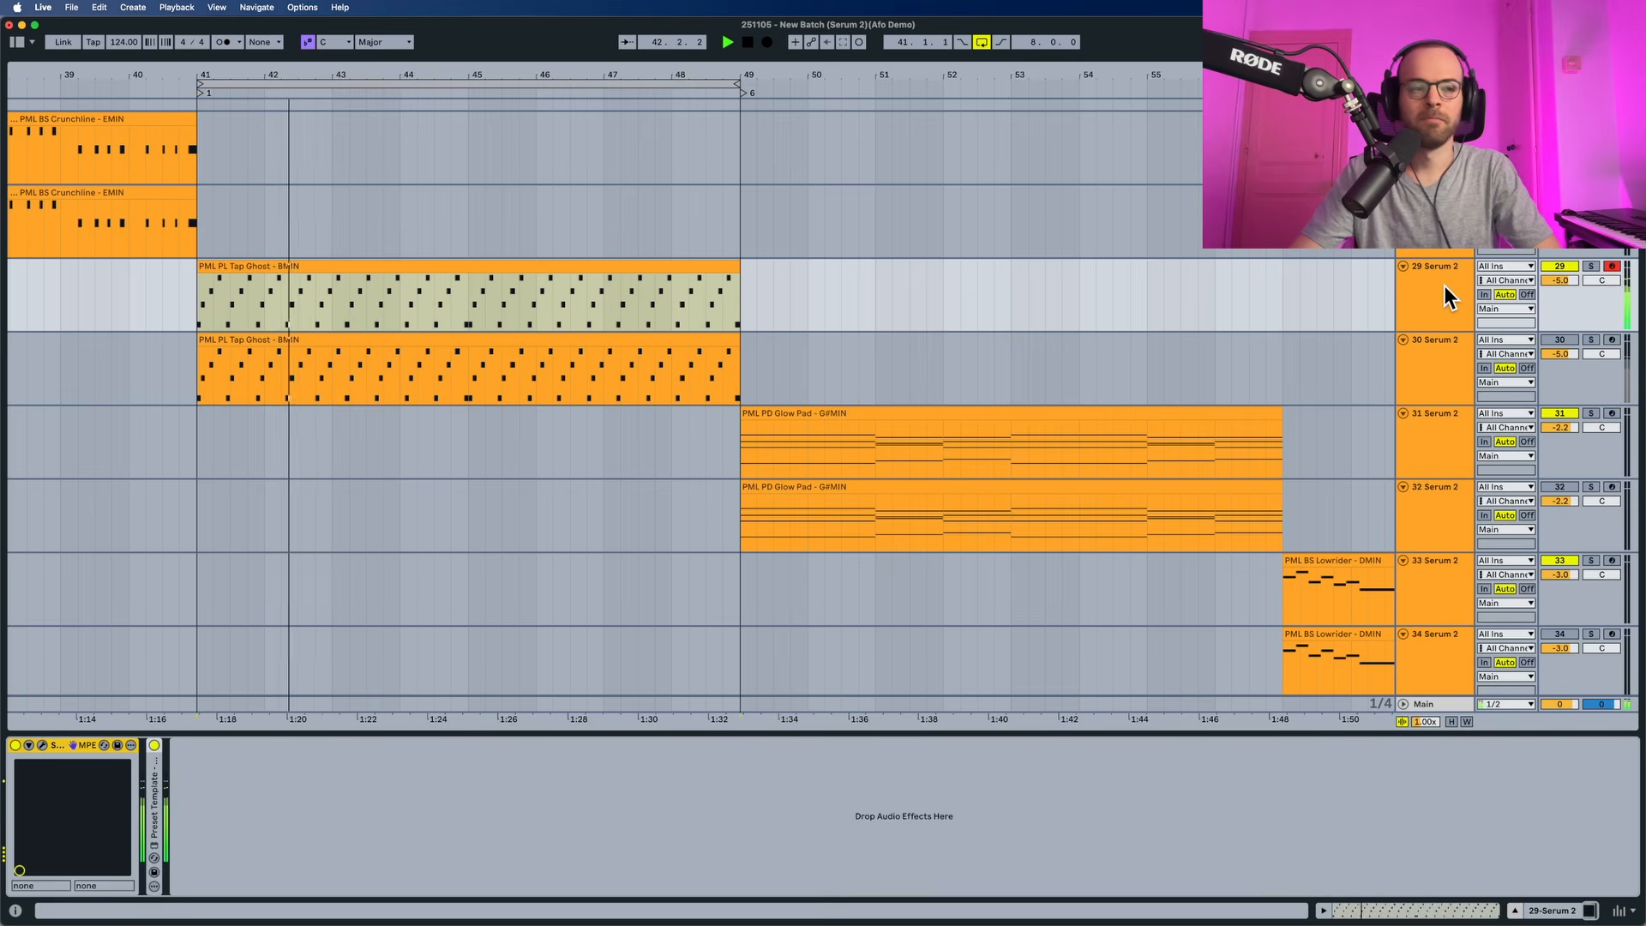
key(super+v)
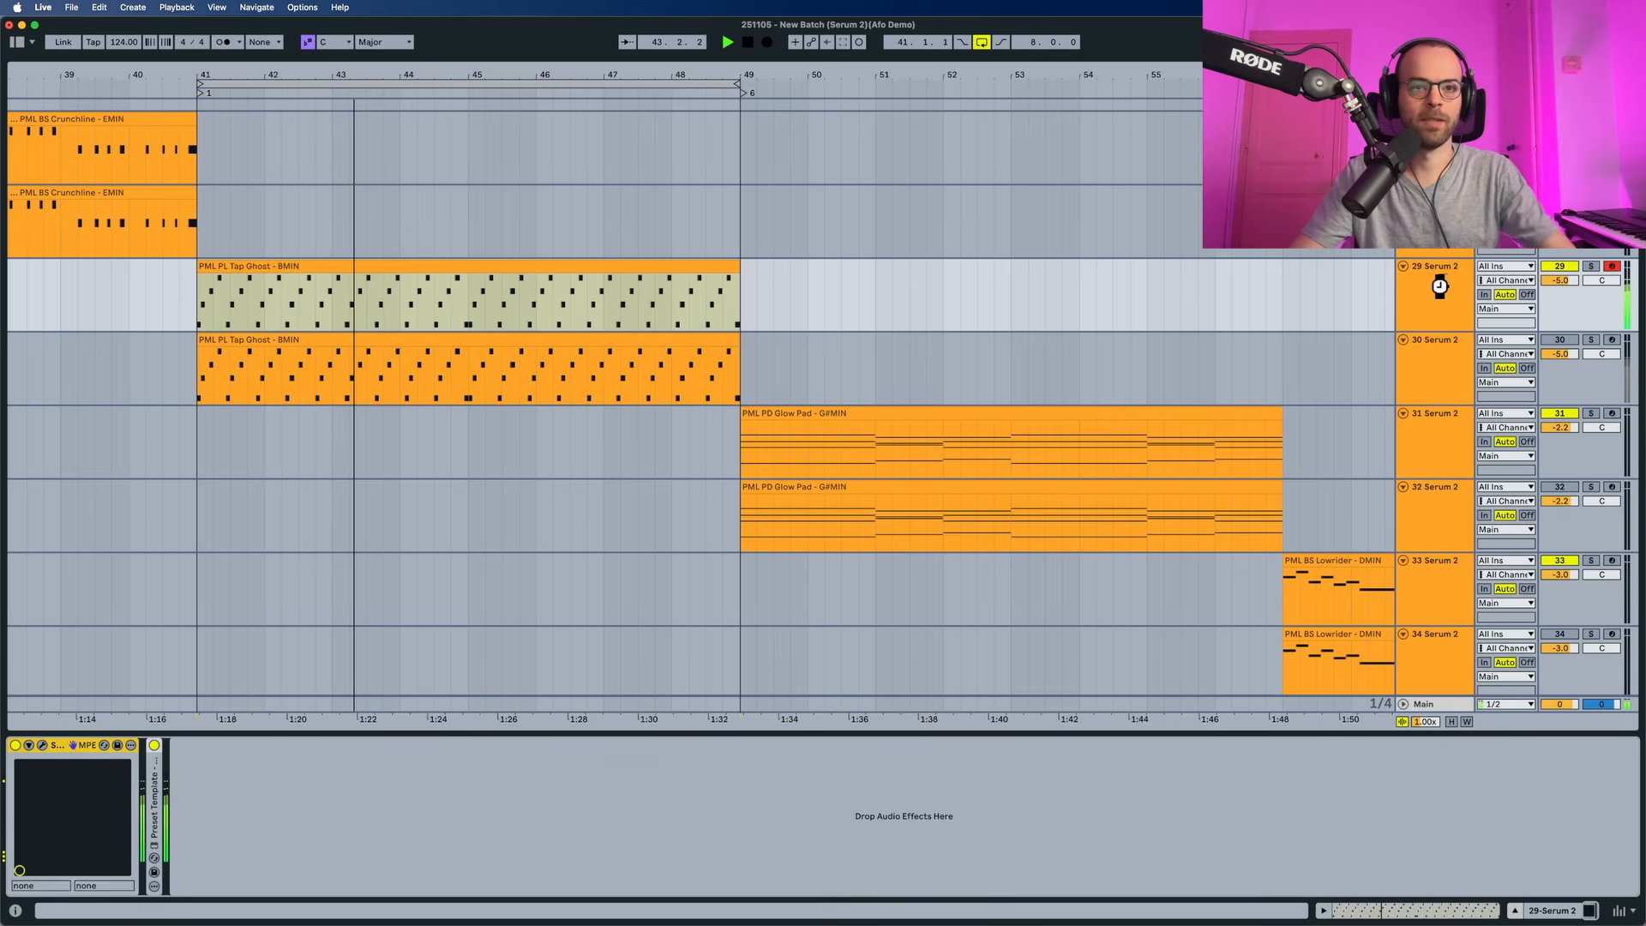
drag(670, 222, 670, 248)
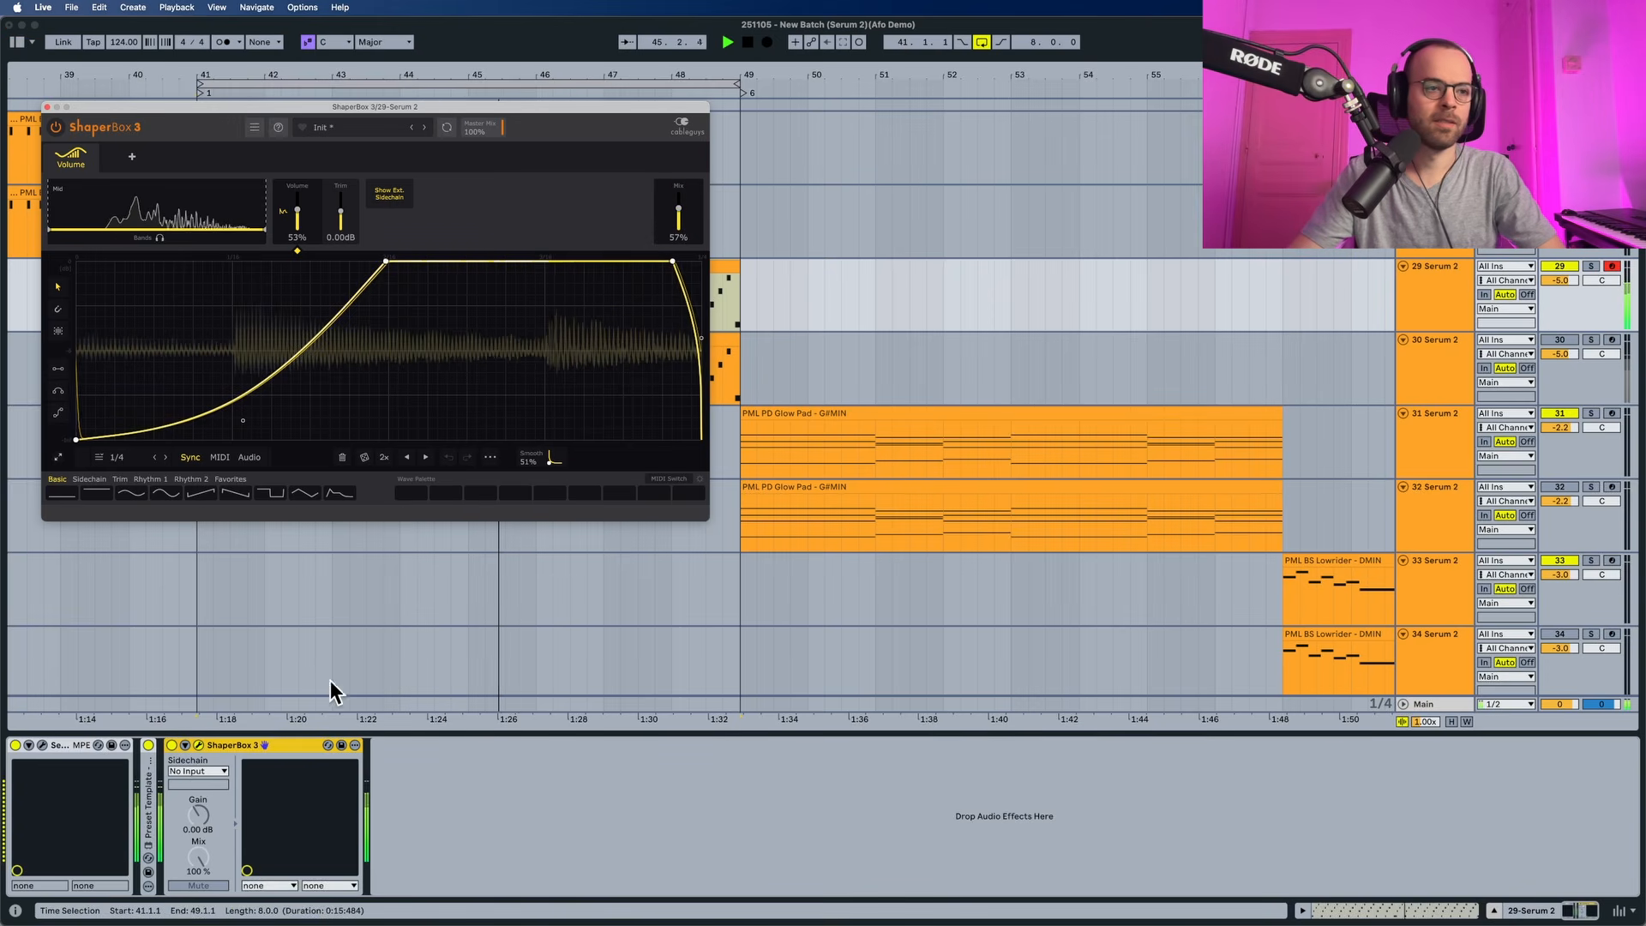
click(242, 745)
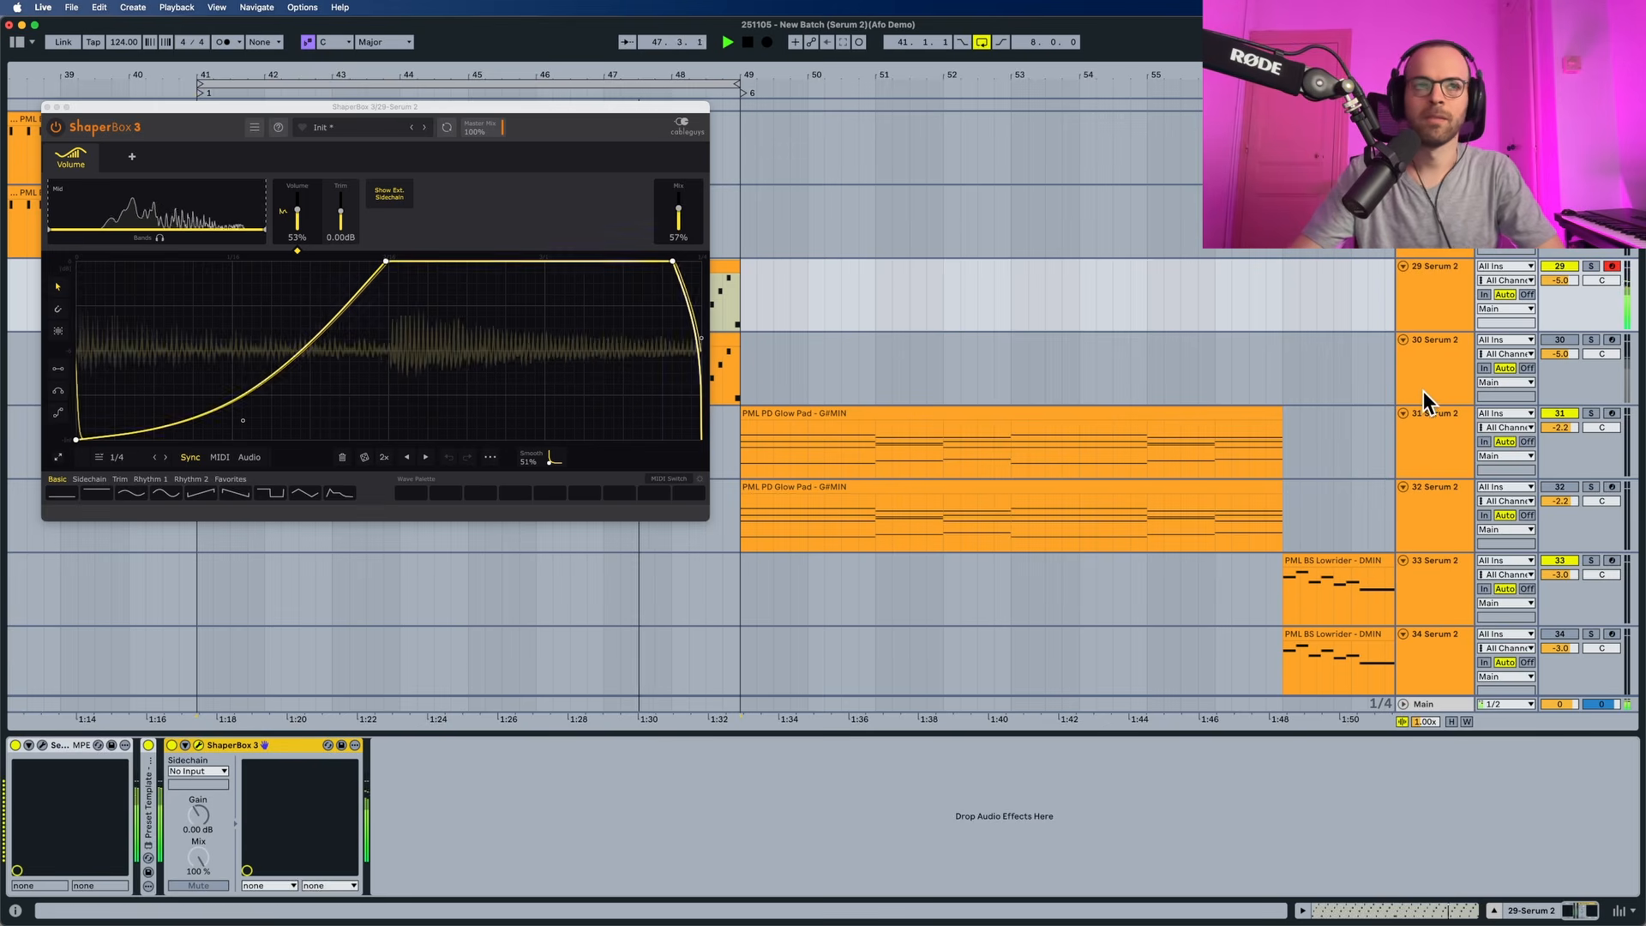
click(45, 107)
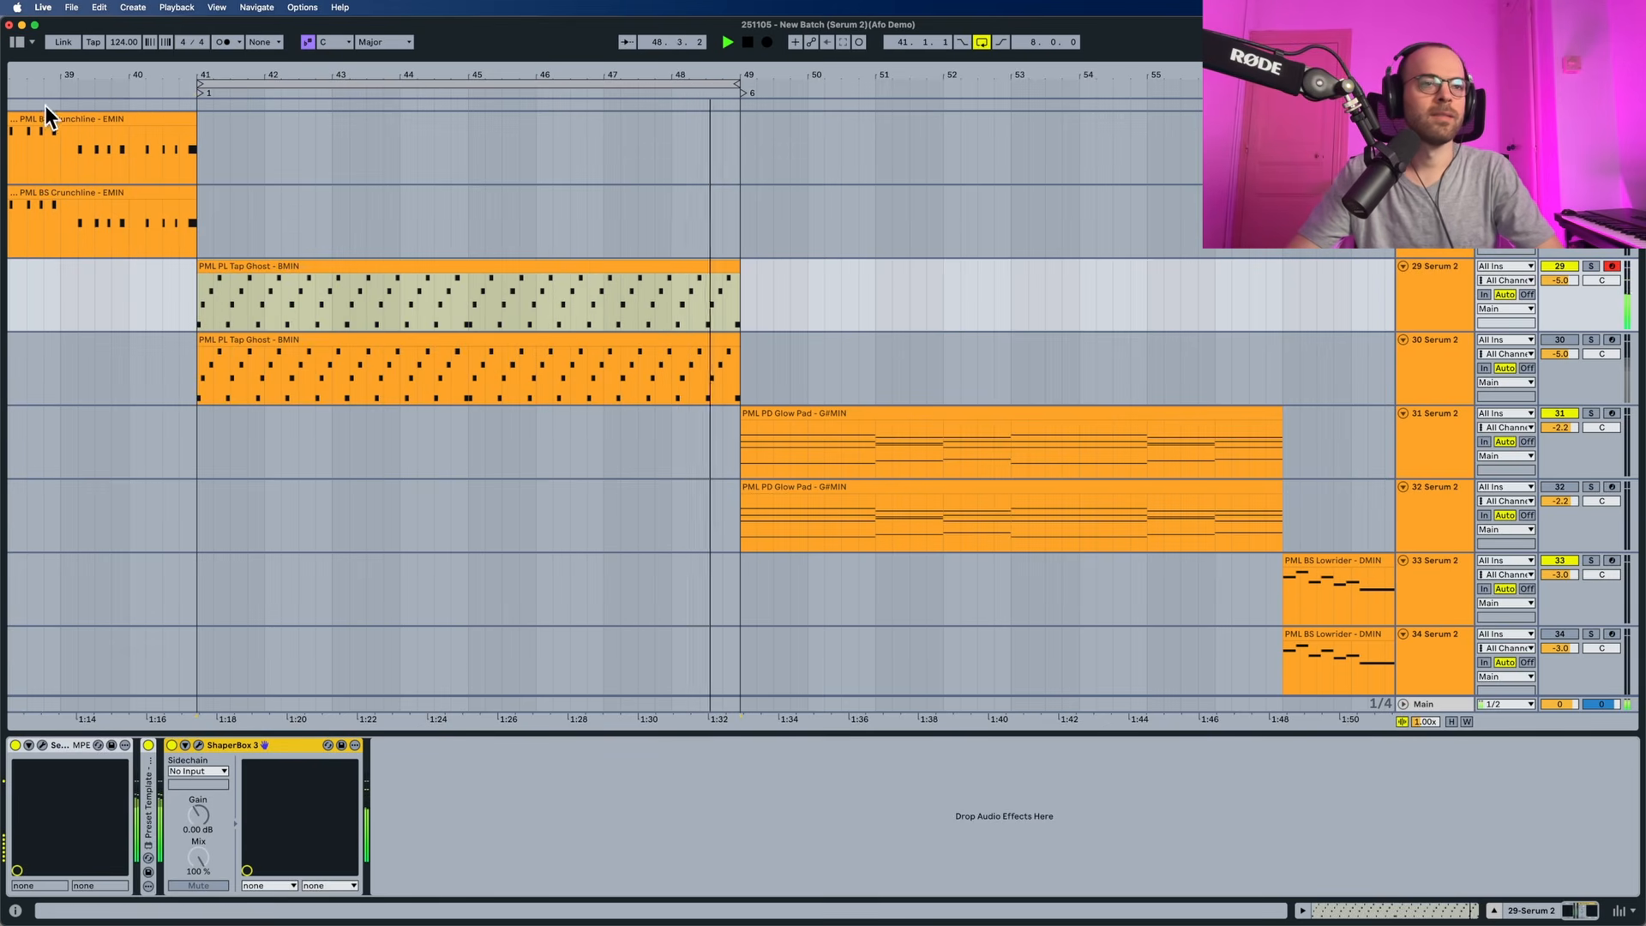
key(space)
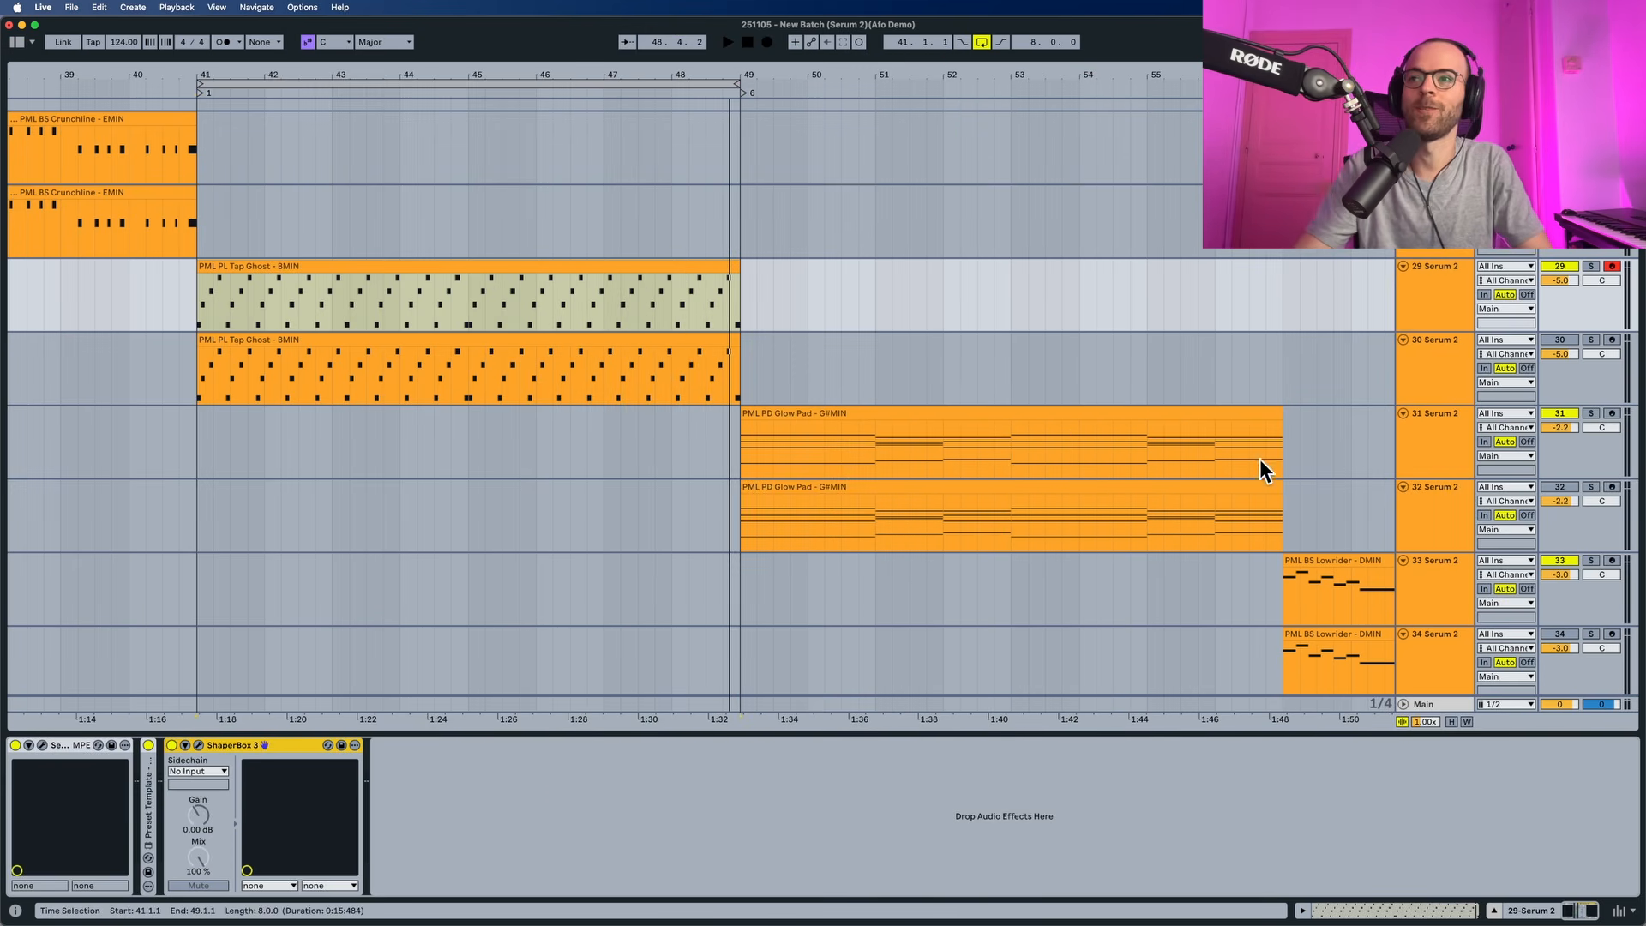
Step: Paste ShaperBox 3 onto track 30 and switch the effect off
click(1412, 378)
key(super+v)
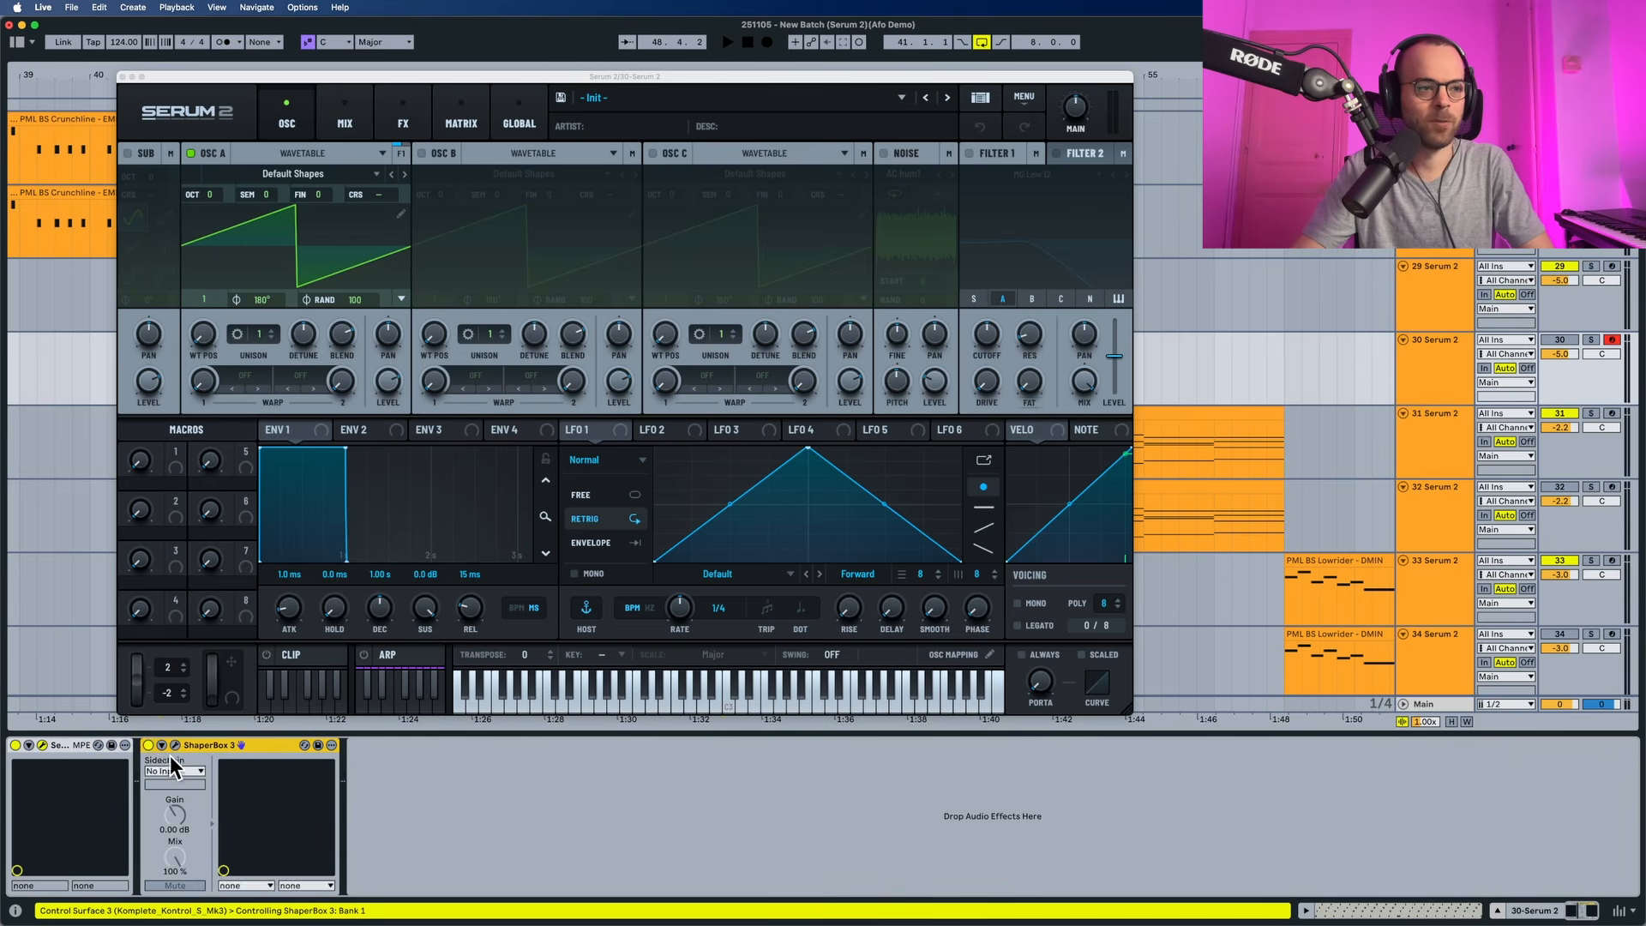
click(149, 746)
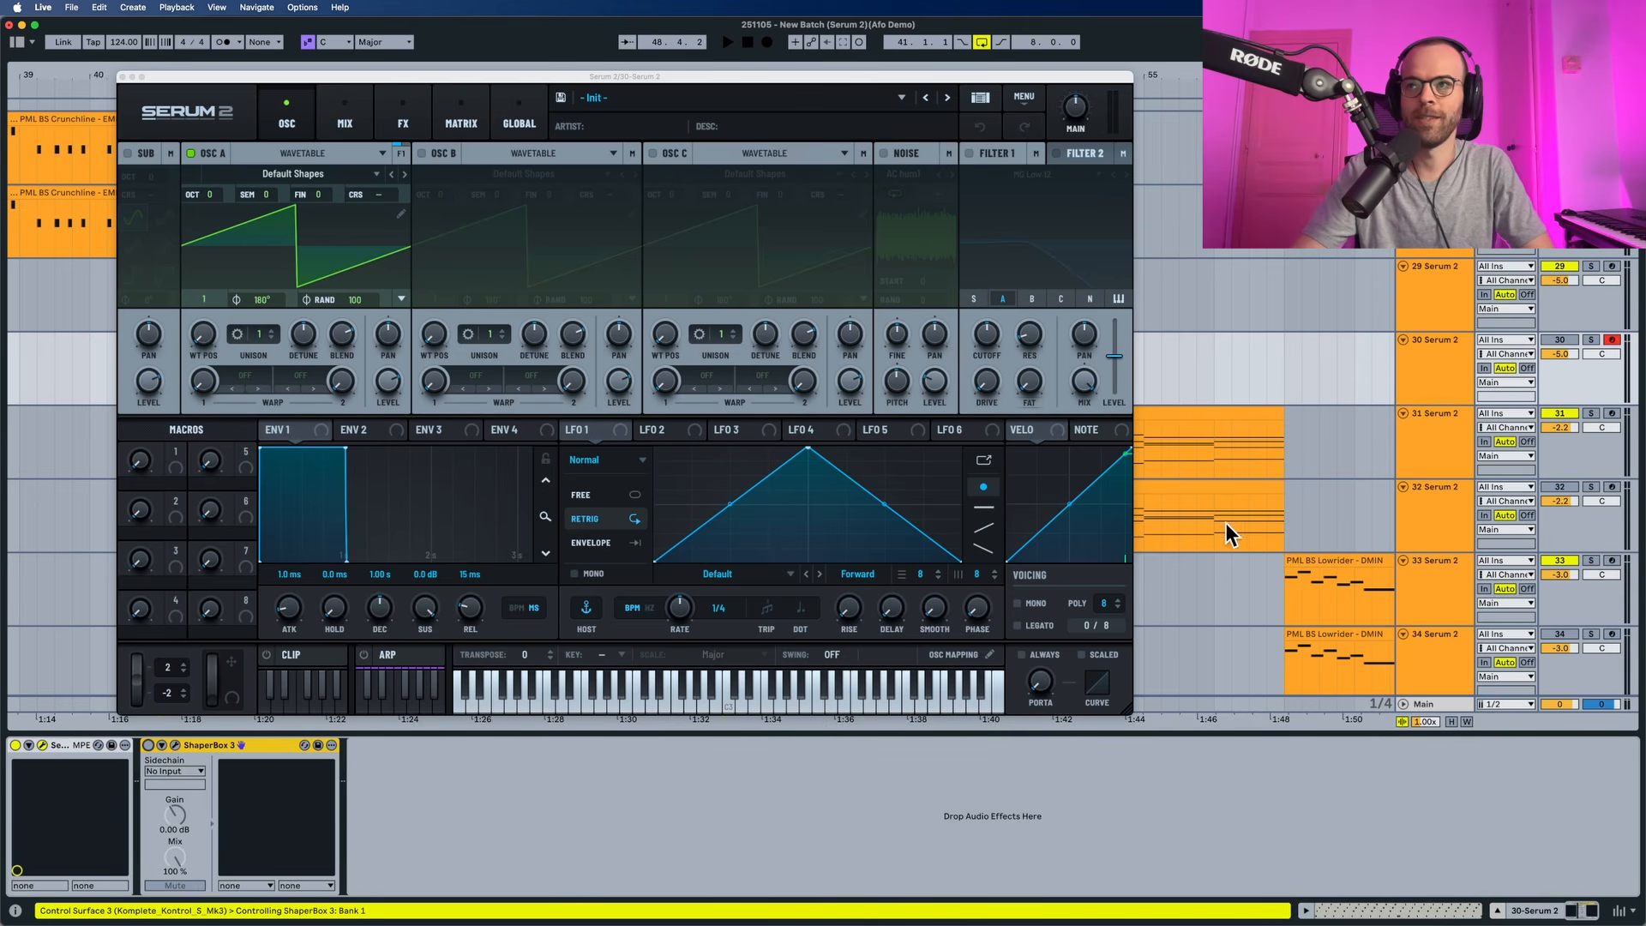
Step: Solo track 30 and play the Tap Ghost notes through the Serum 2 Init patch
click(1590, 339)
key(space)
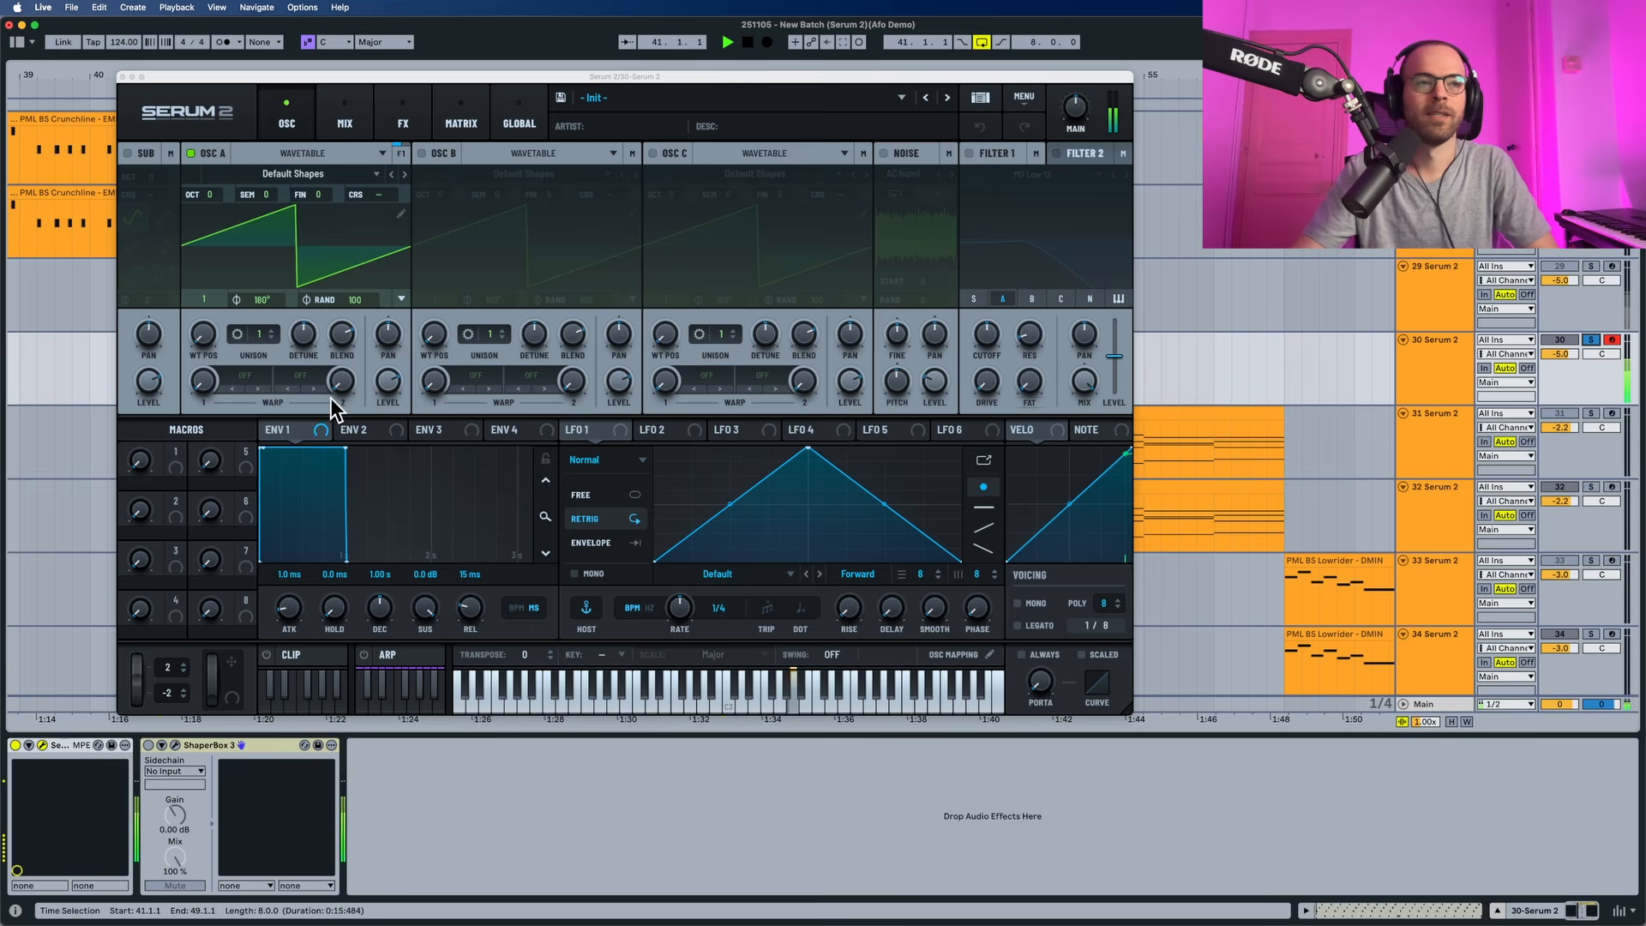
key(super+Tab)
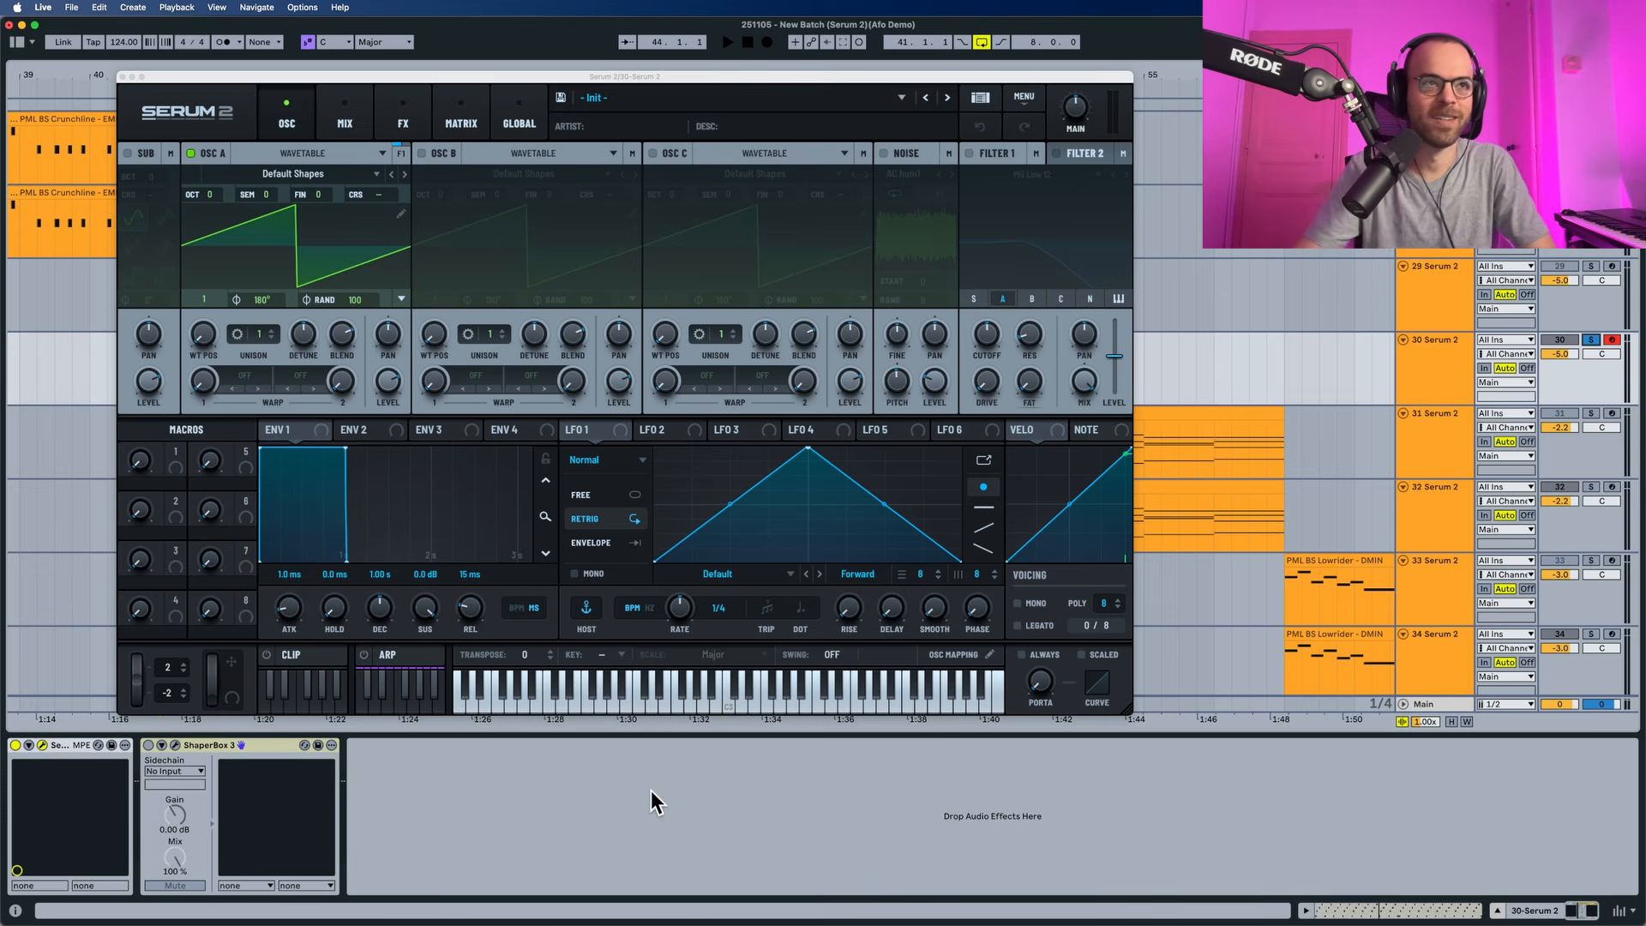
Step: Load the Spectral wavetable Squelchy 3 [SL] into oscillator A and play it
click(291, 171)
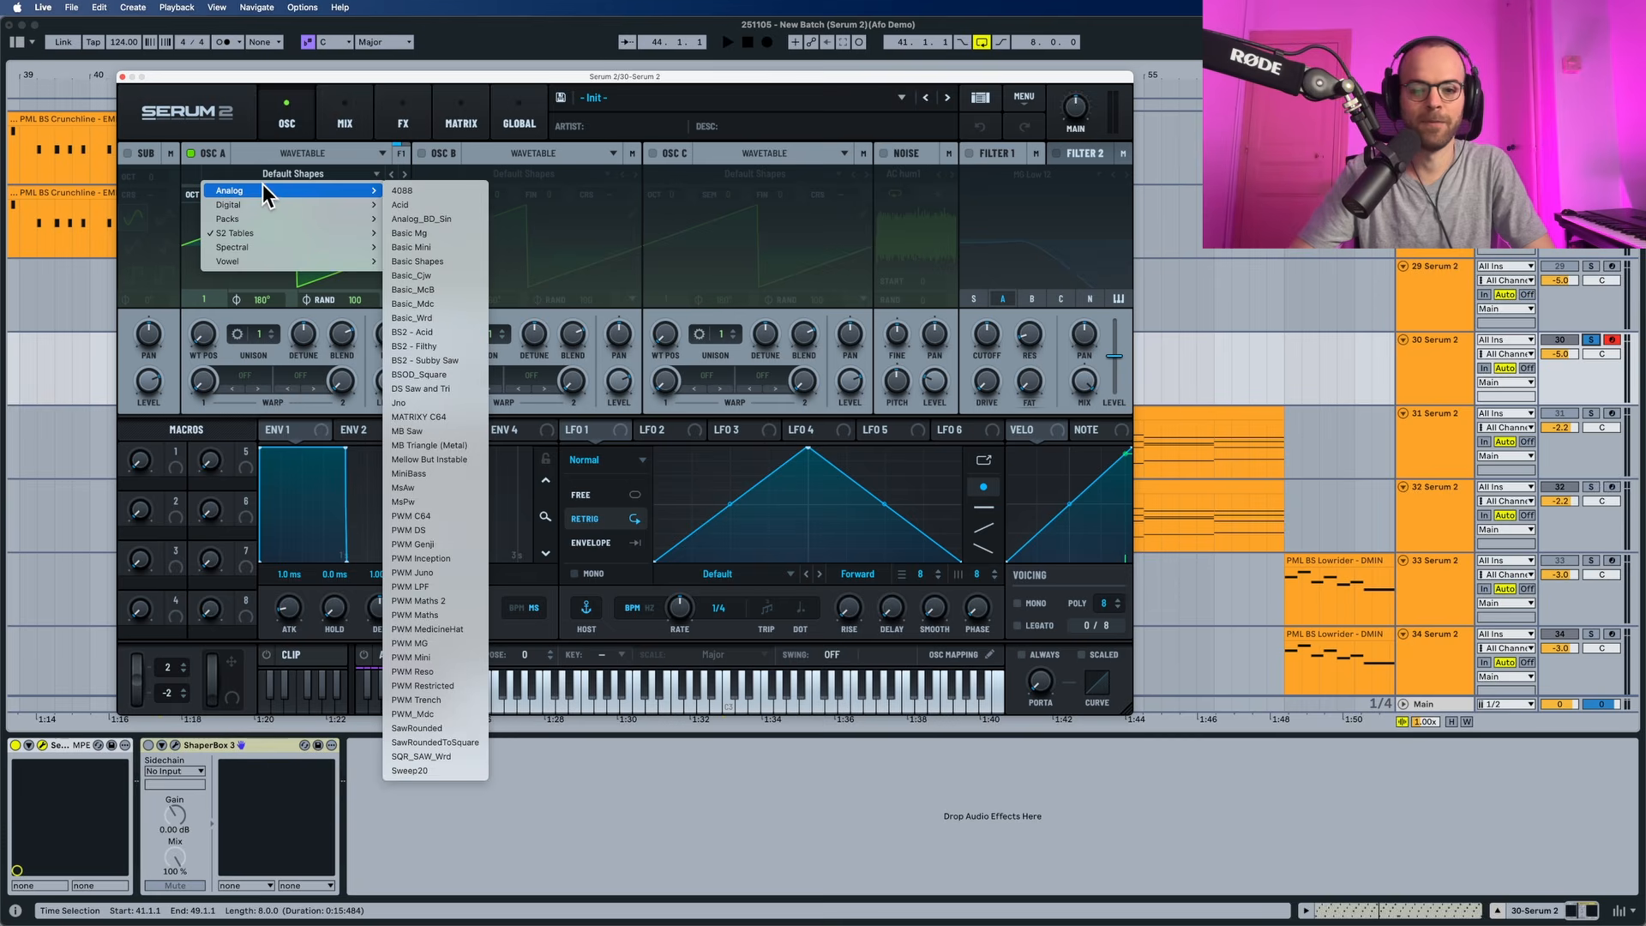
mouse_move(287, 247)
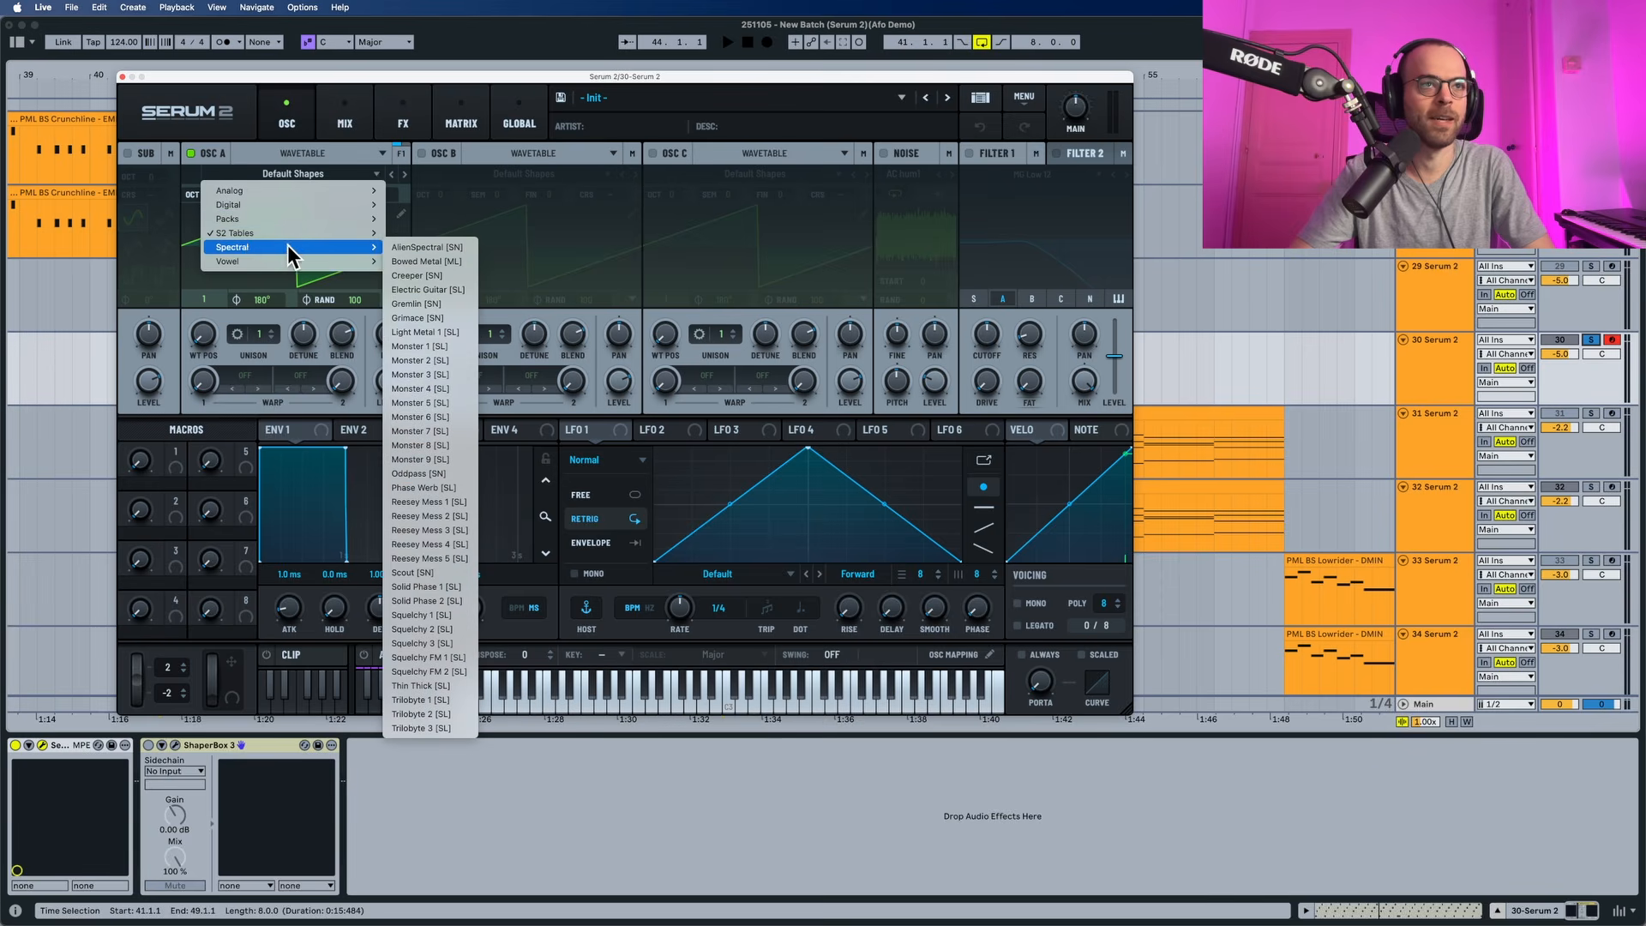
click(429, 644)
key(space)
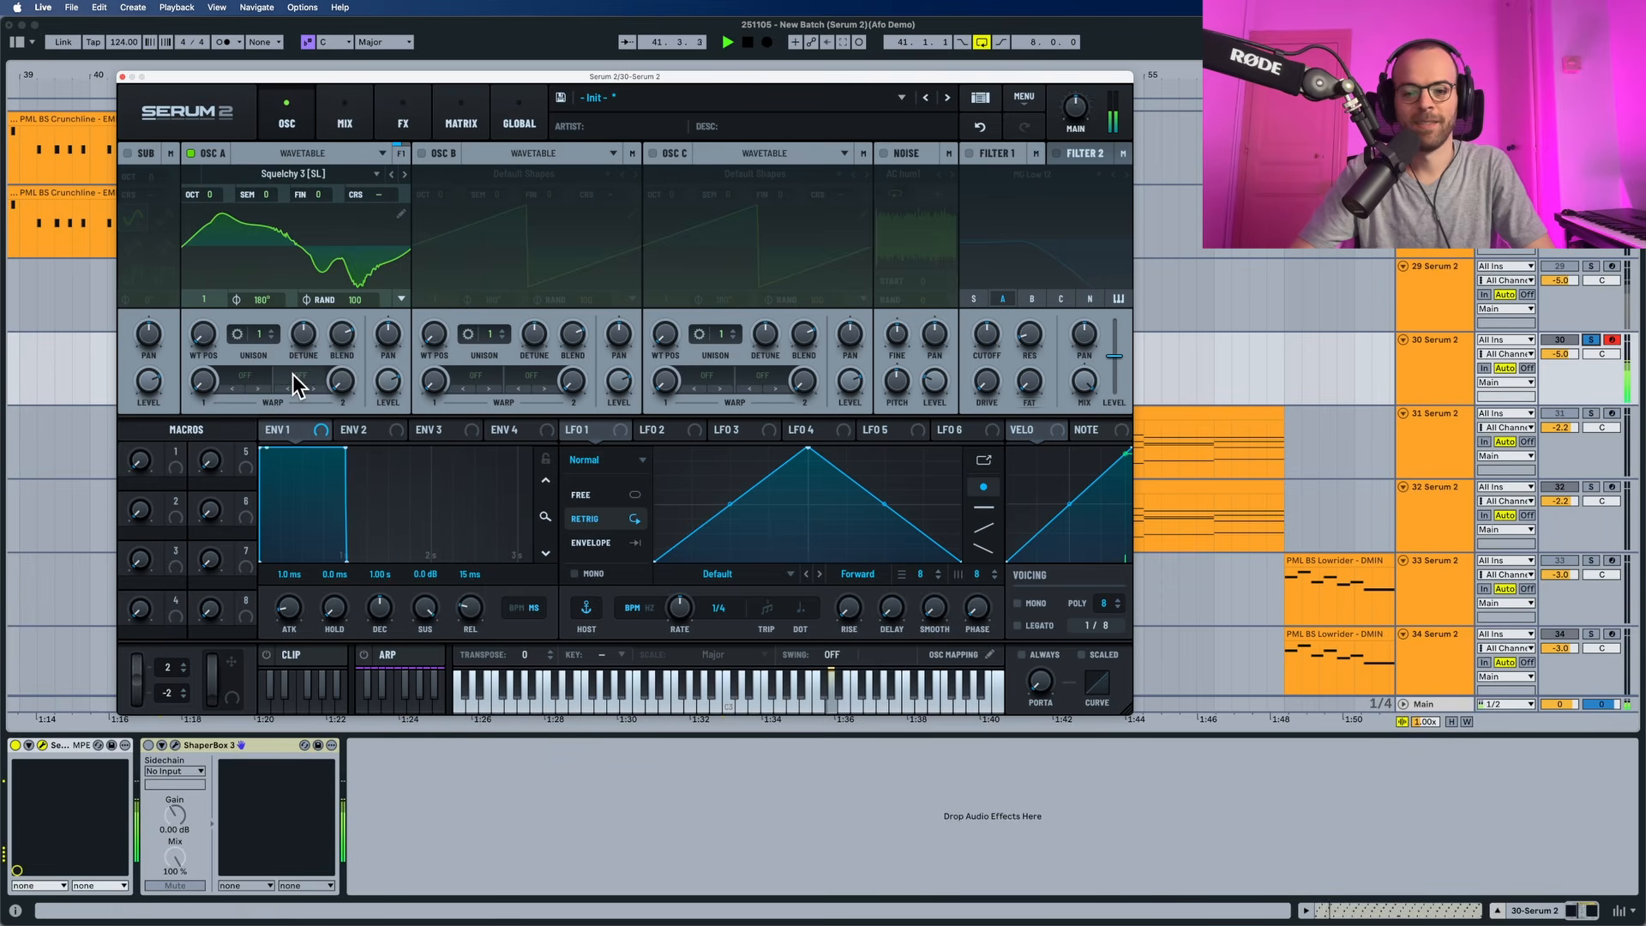
Step: Set oscillator A's wavetable position to 256 and its octave to -1
drag(203, 347, 233, 177)
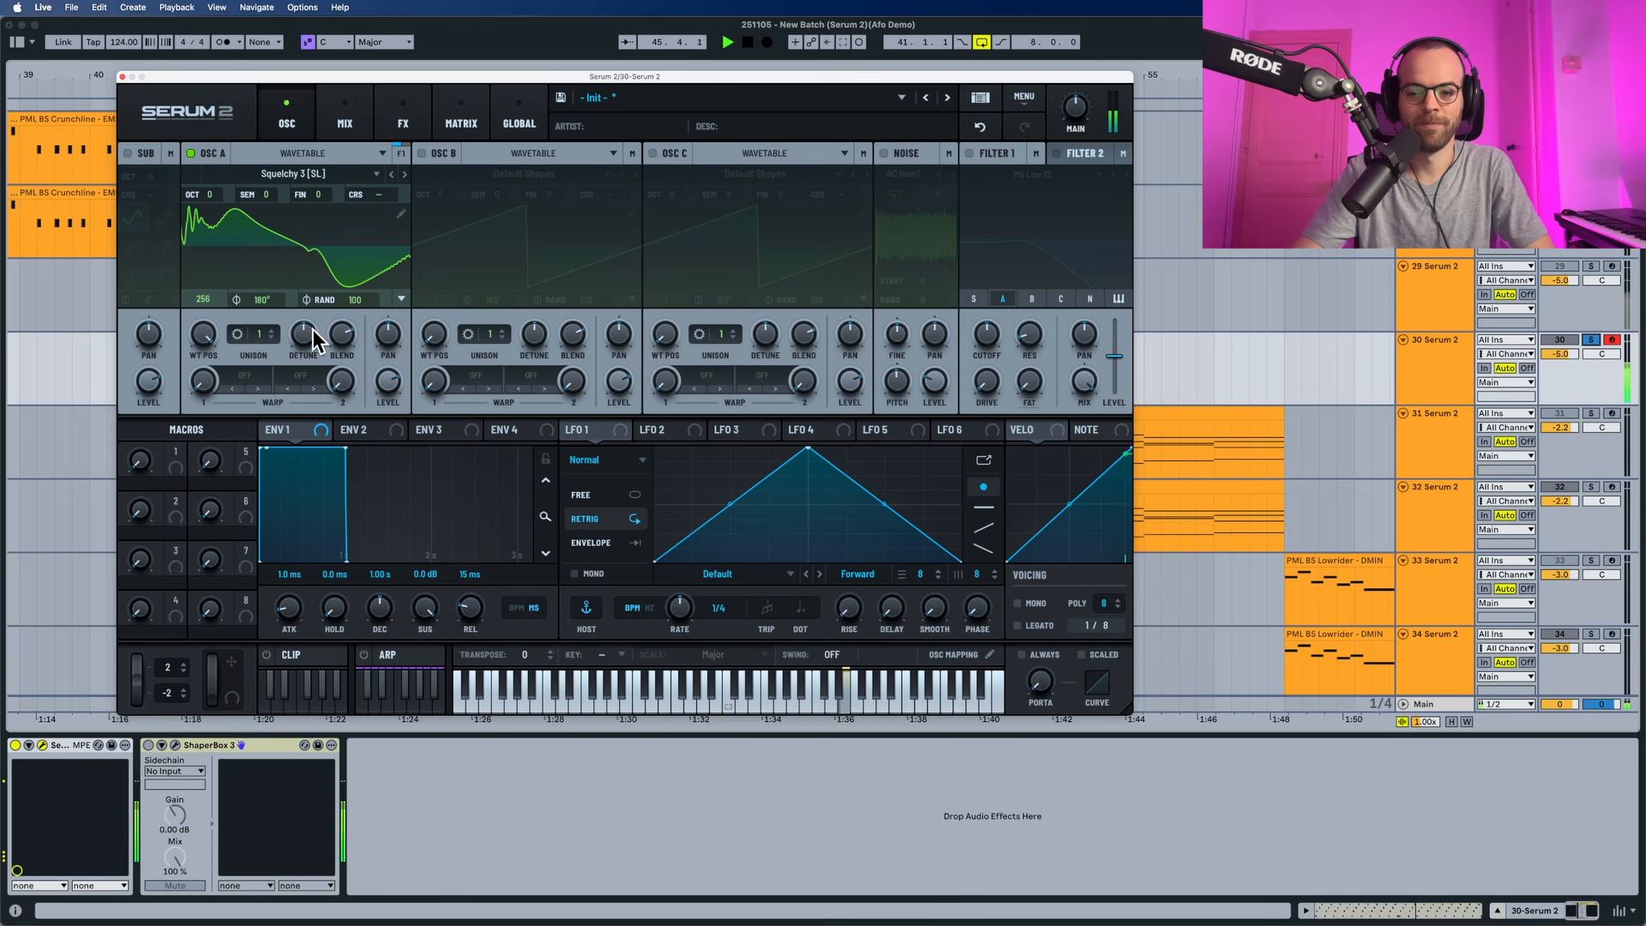
key(space)
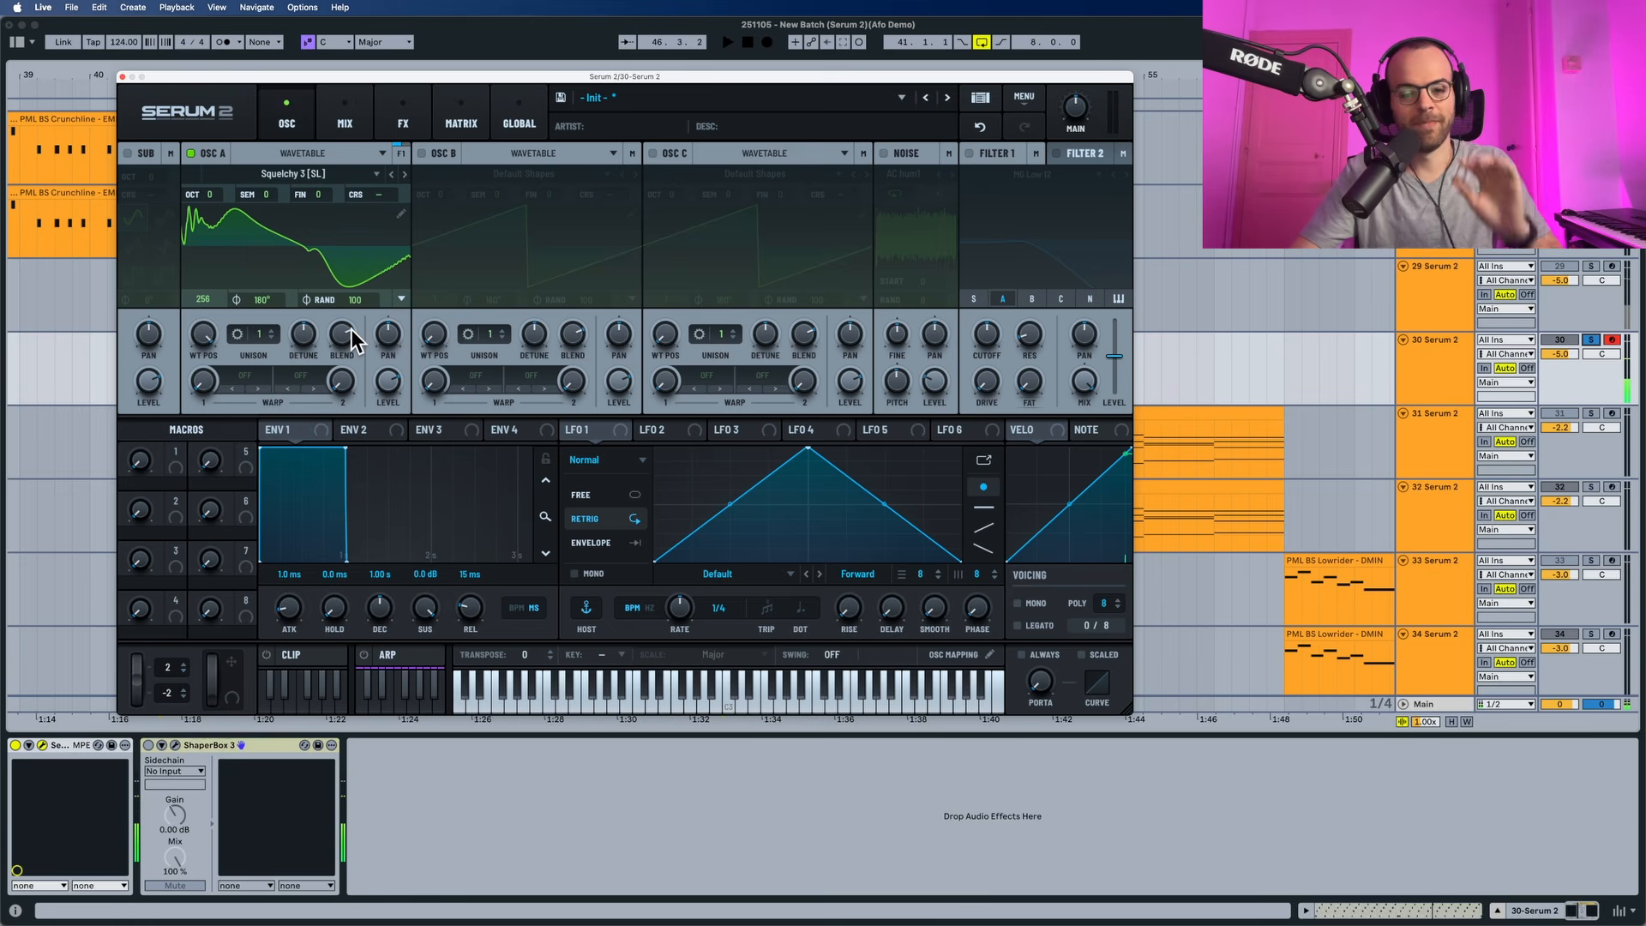
drag(215, 190, 214, 204)
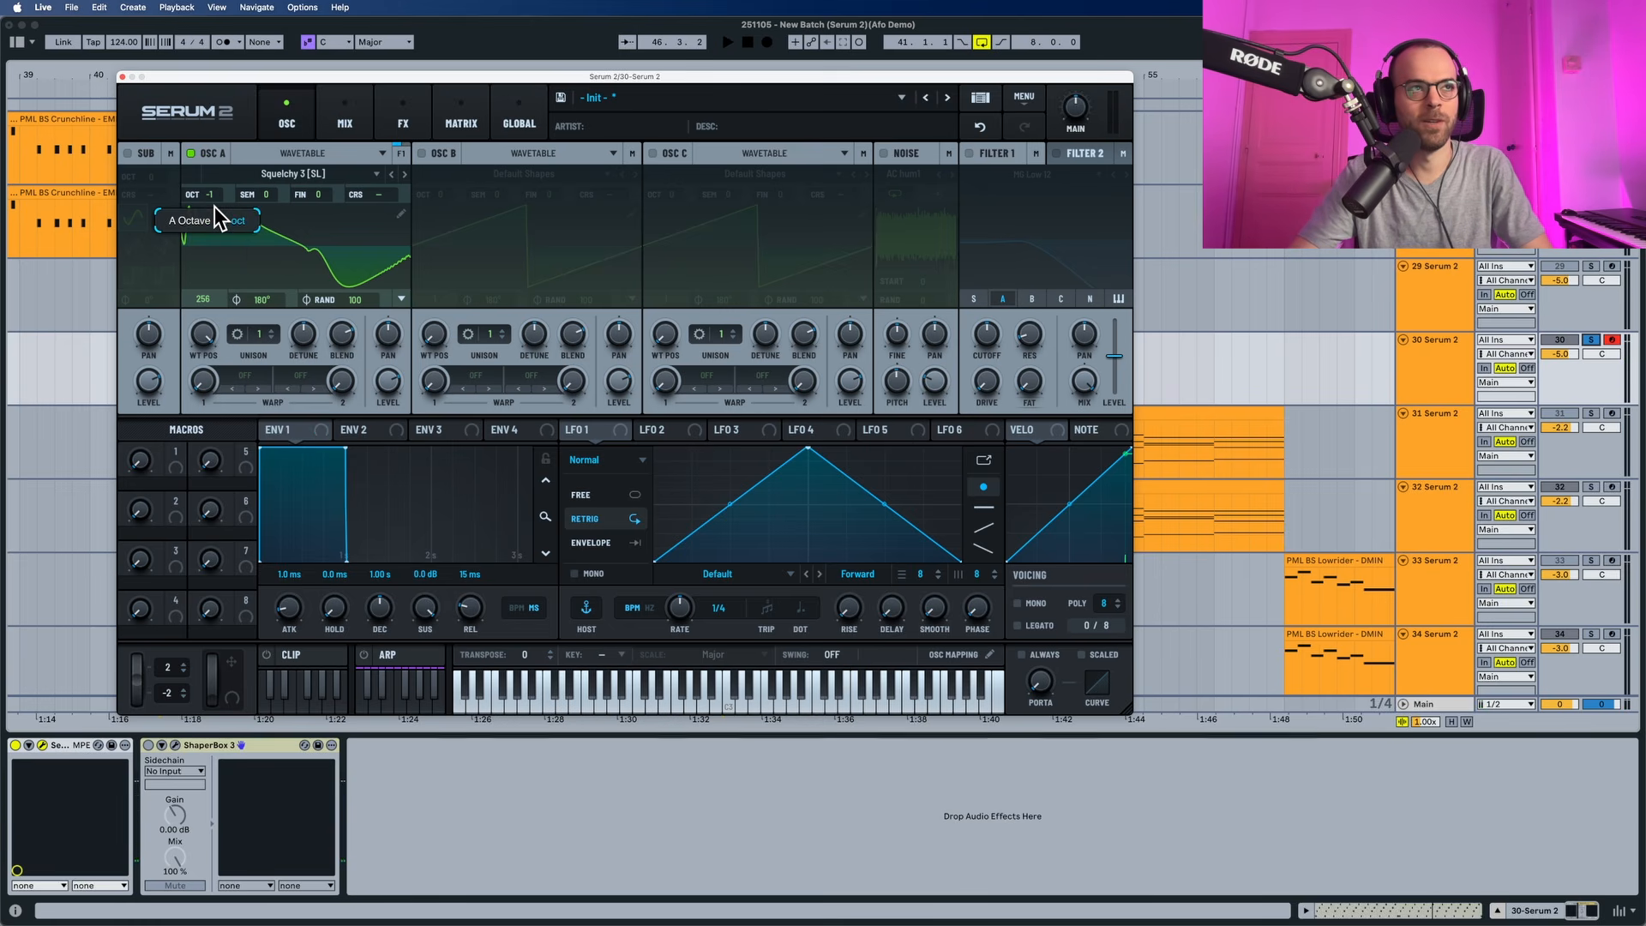
key(space)
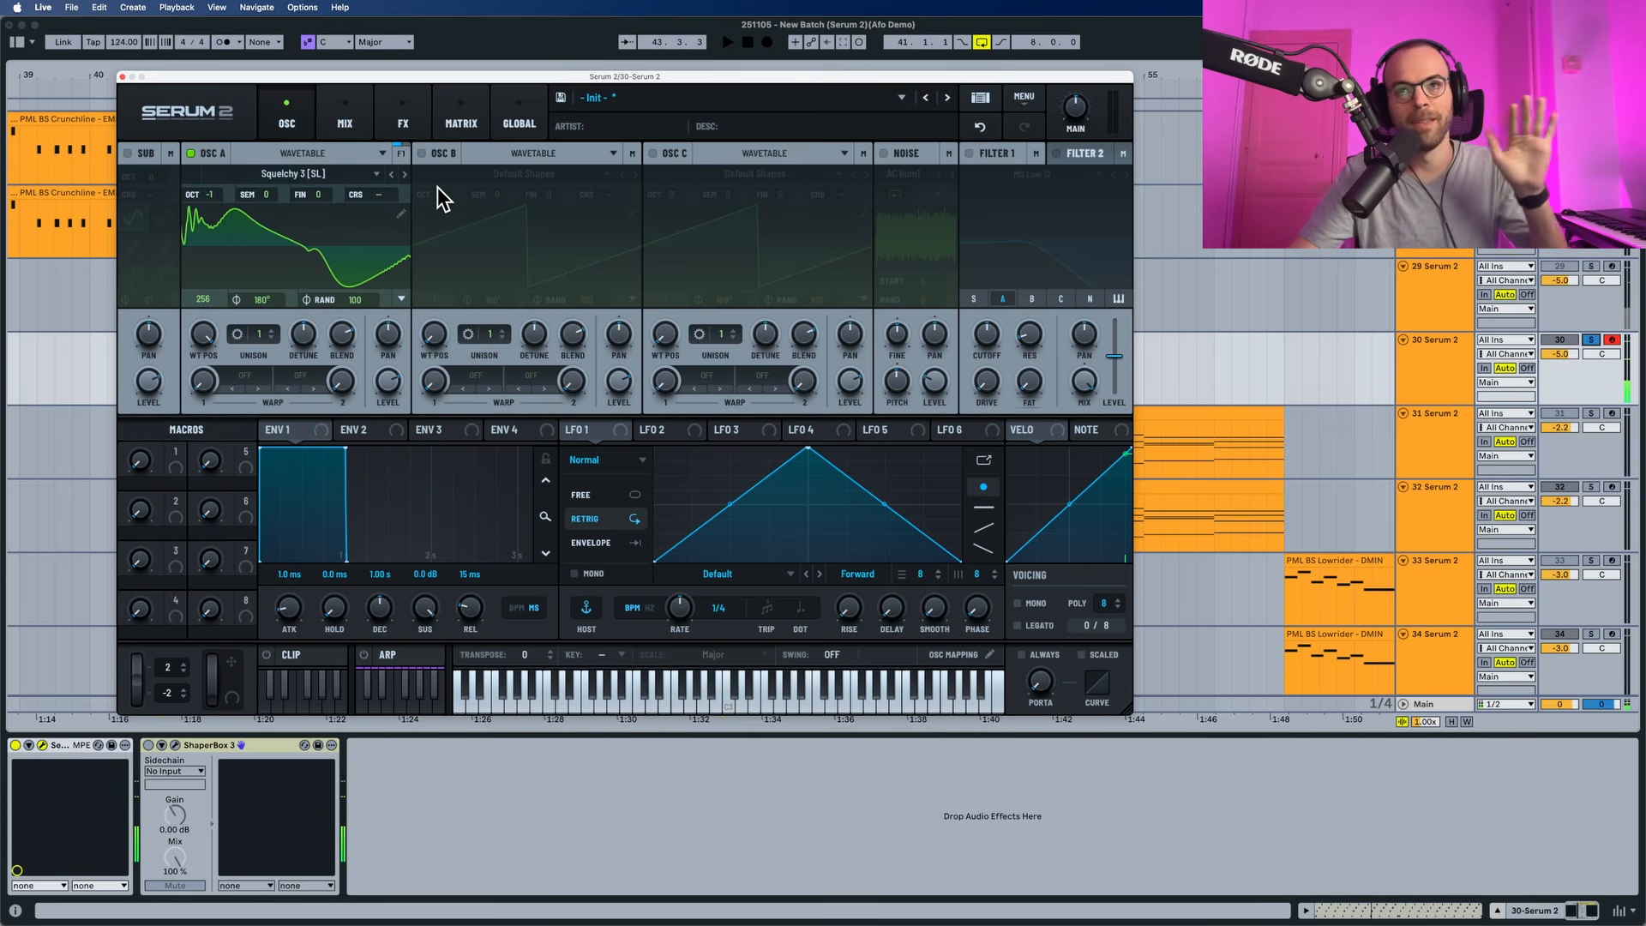
Step: Enable oscillator B, load the Wuuurli wavetable from the S2 Tables Digital set, and audition it
click(422, 152)
click(497, 152)
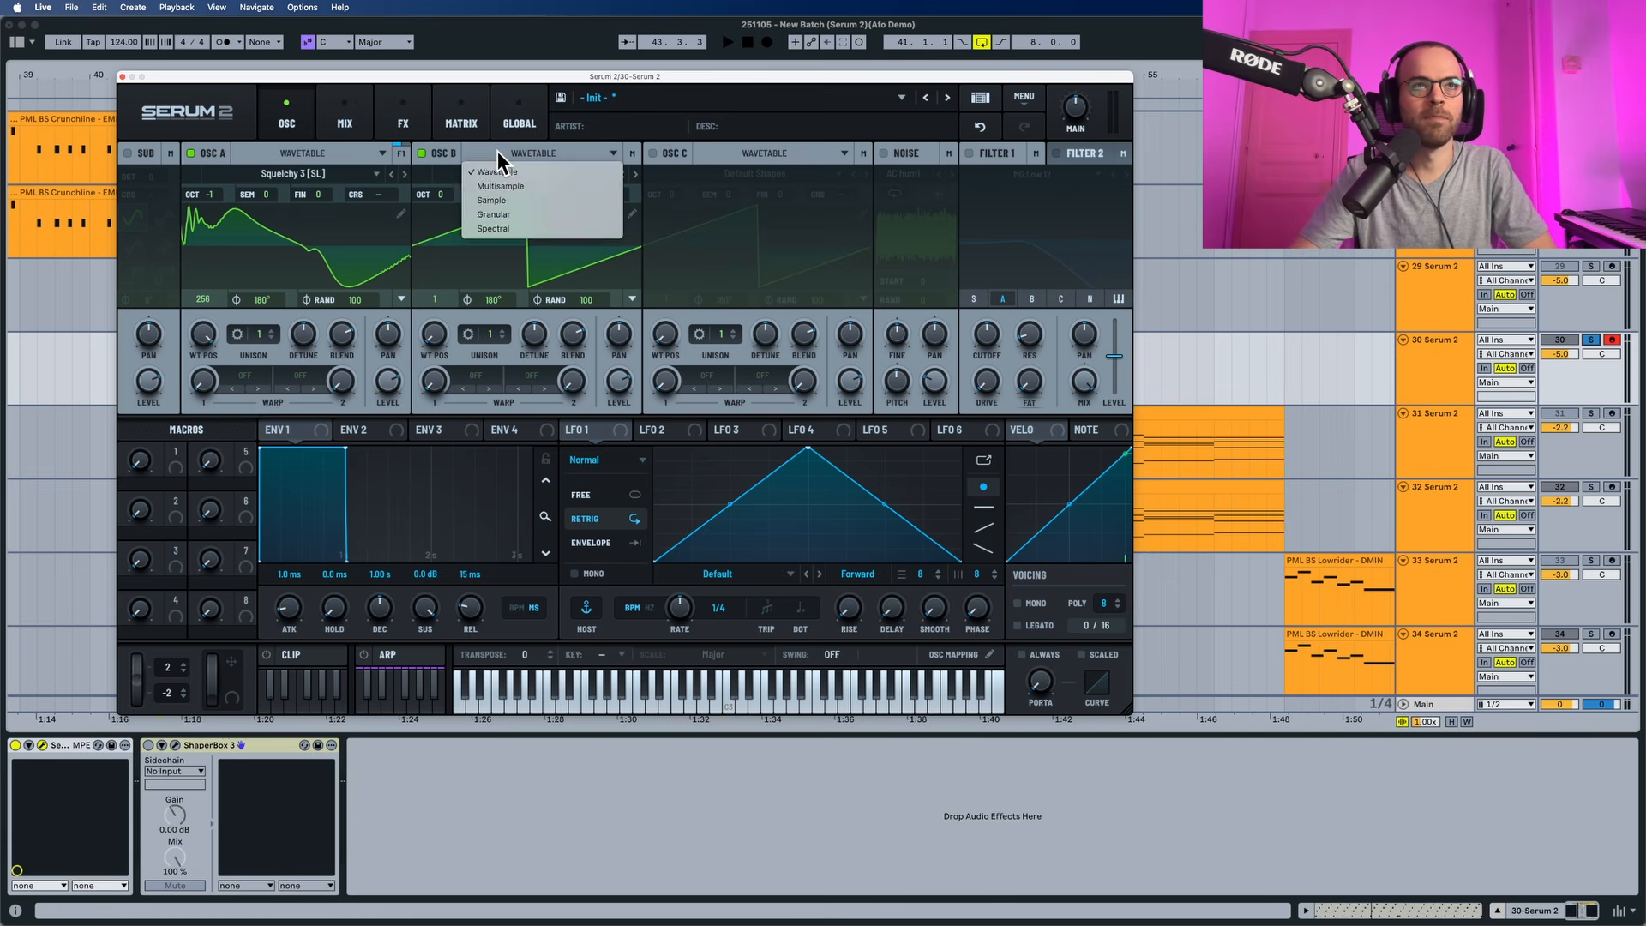
click(497, 153)
click(485, 175)
mouse_move(473, 235)
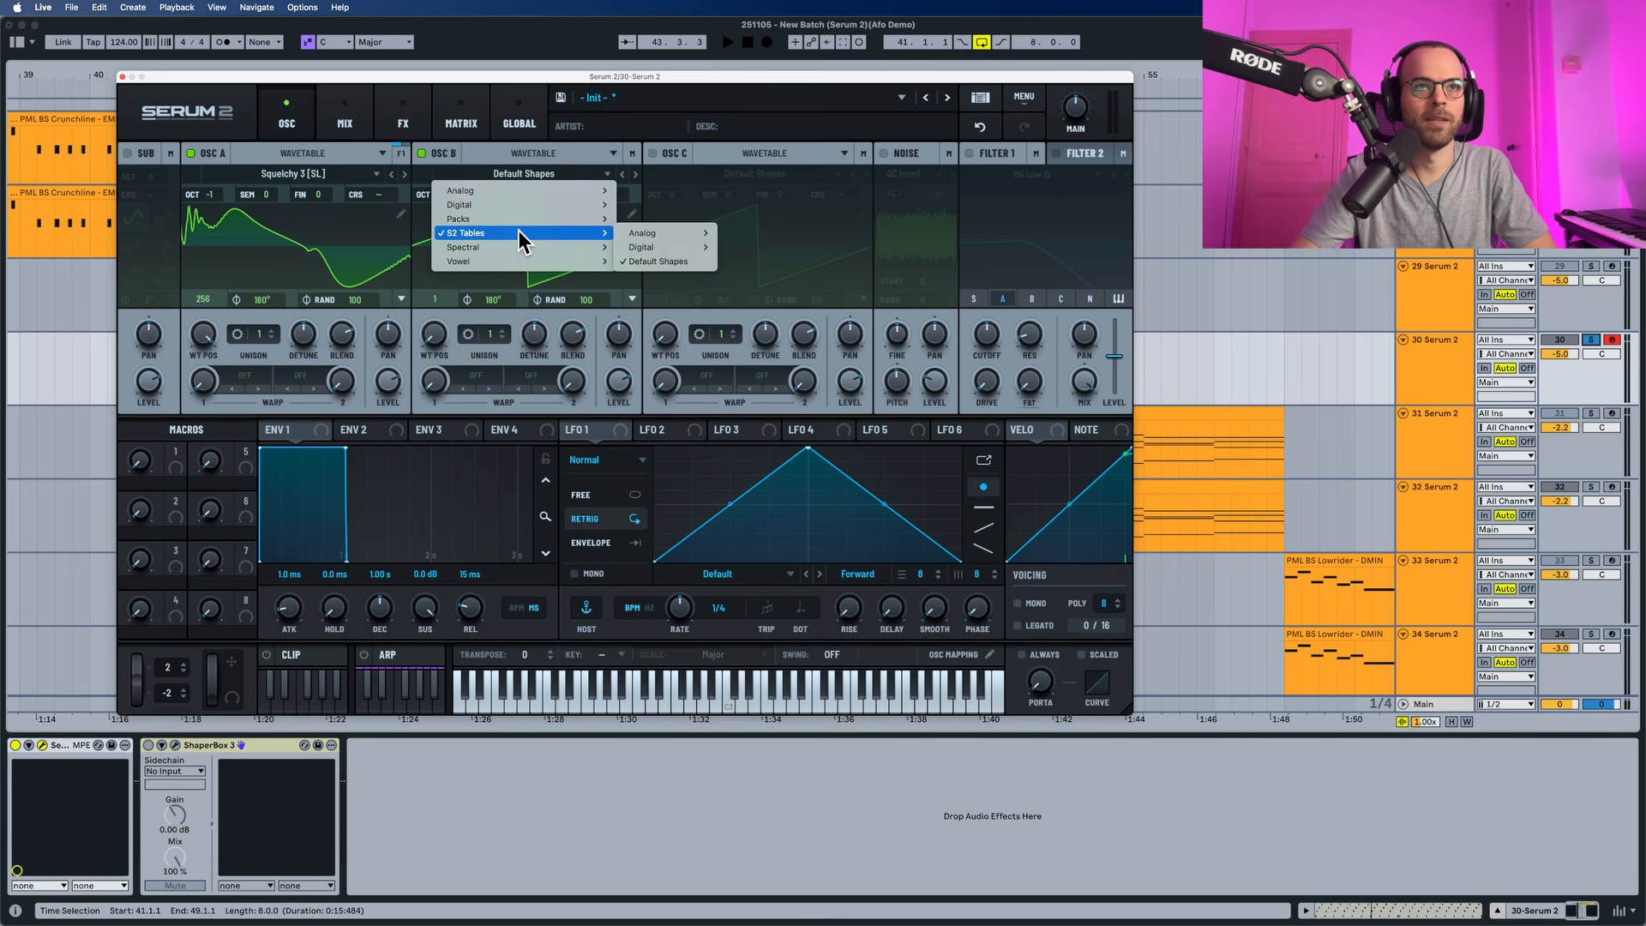
mouse_move(643, 247)
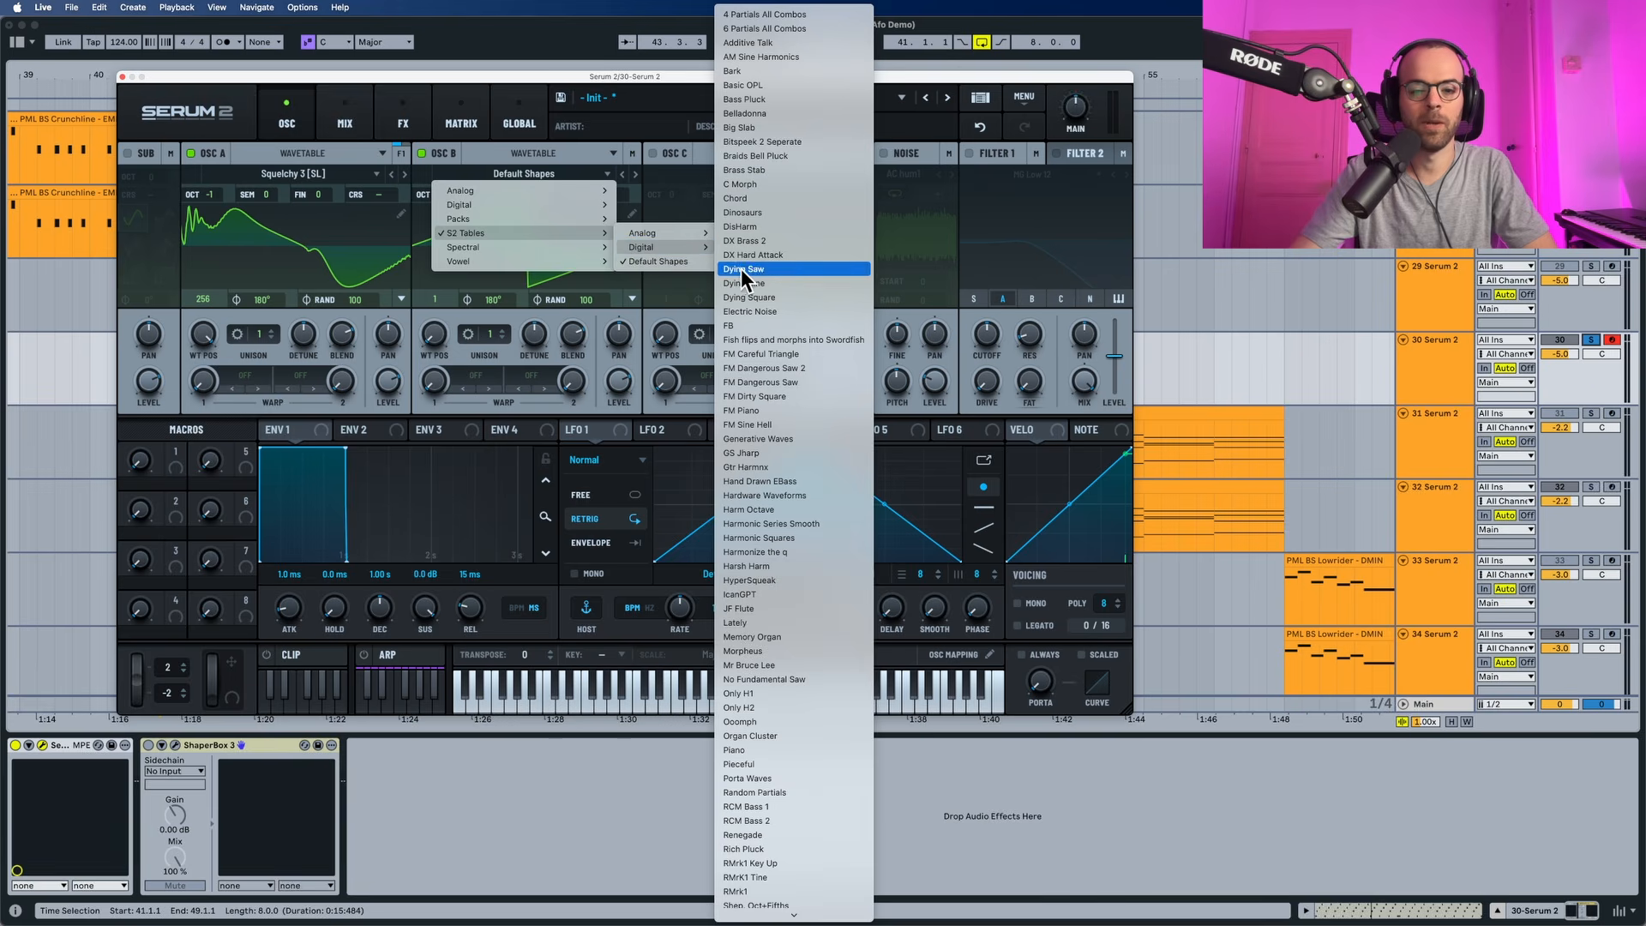
scroll(743, 622, down, 5)
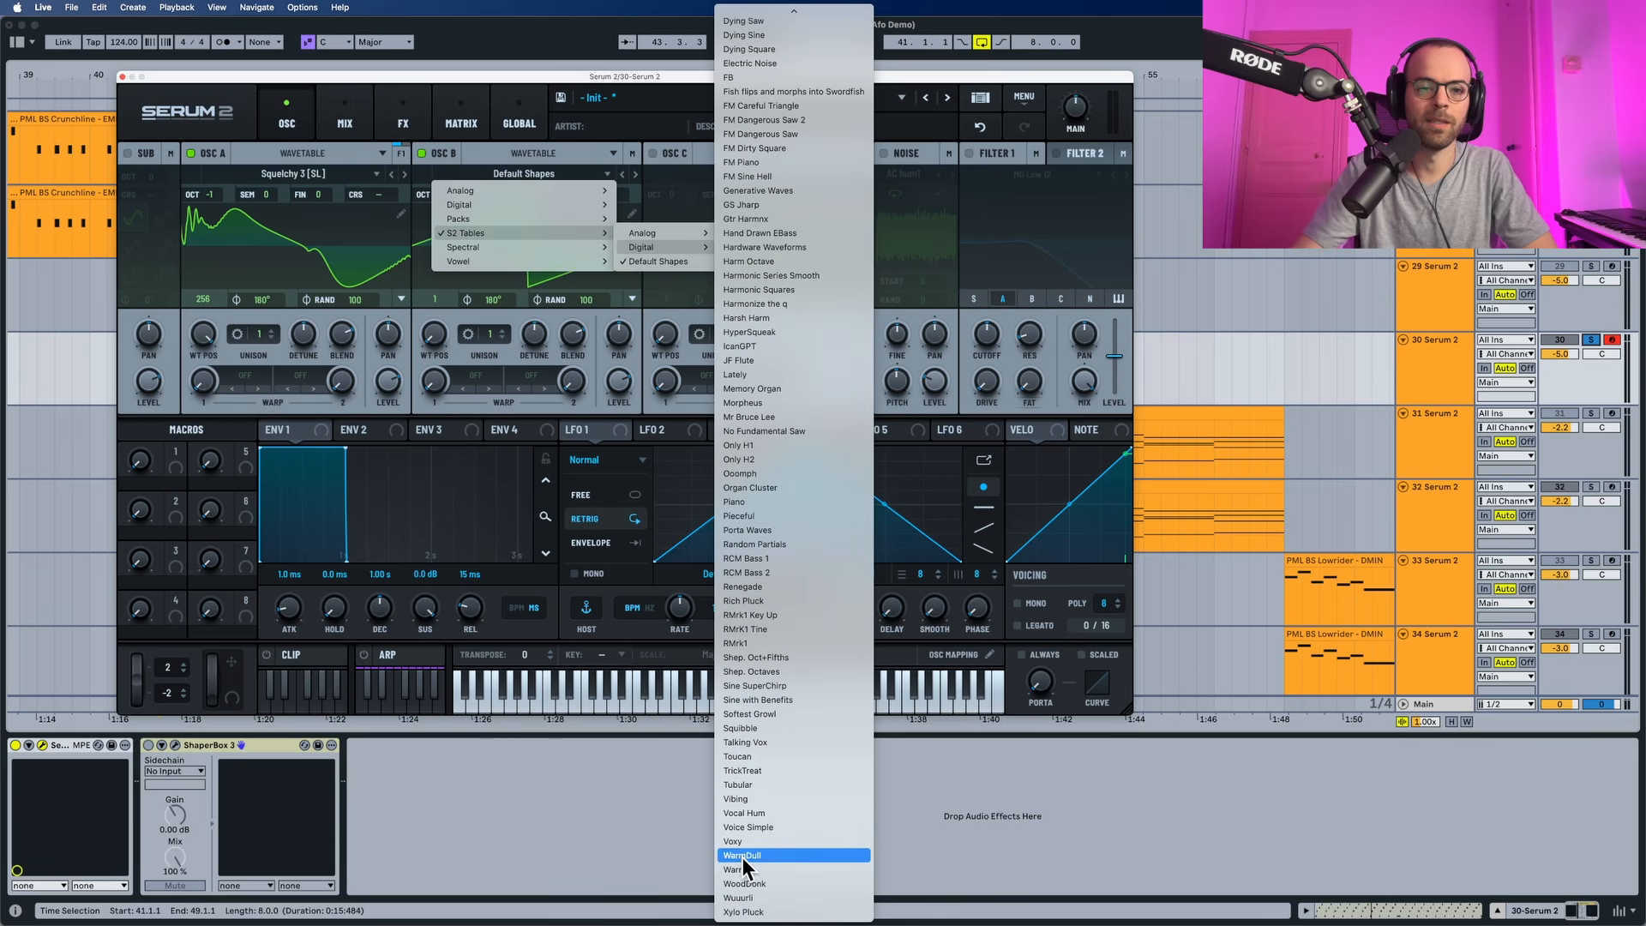
click(737, 898)
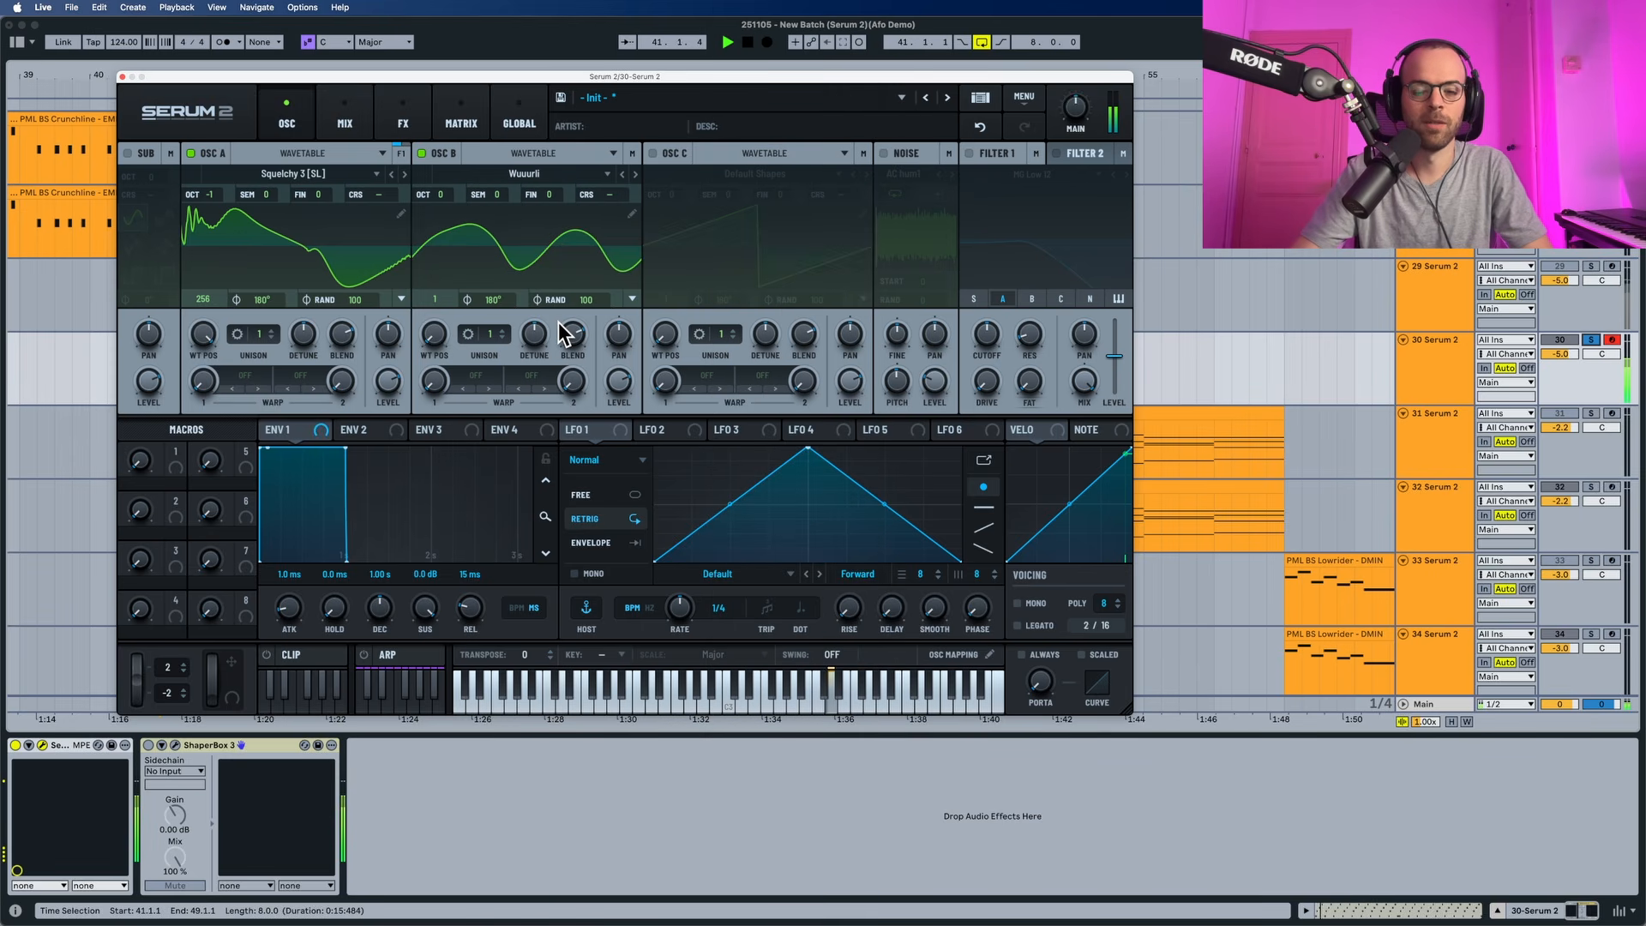
key(space)
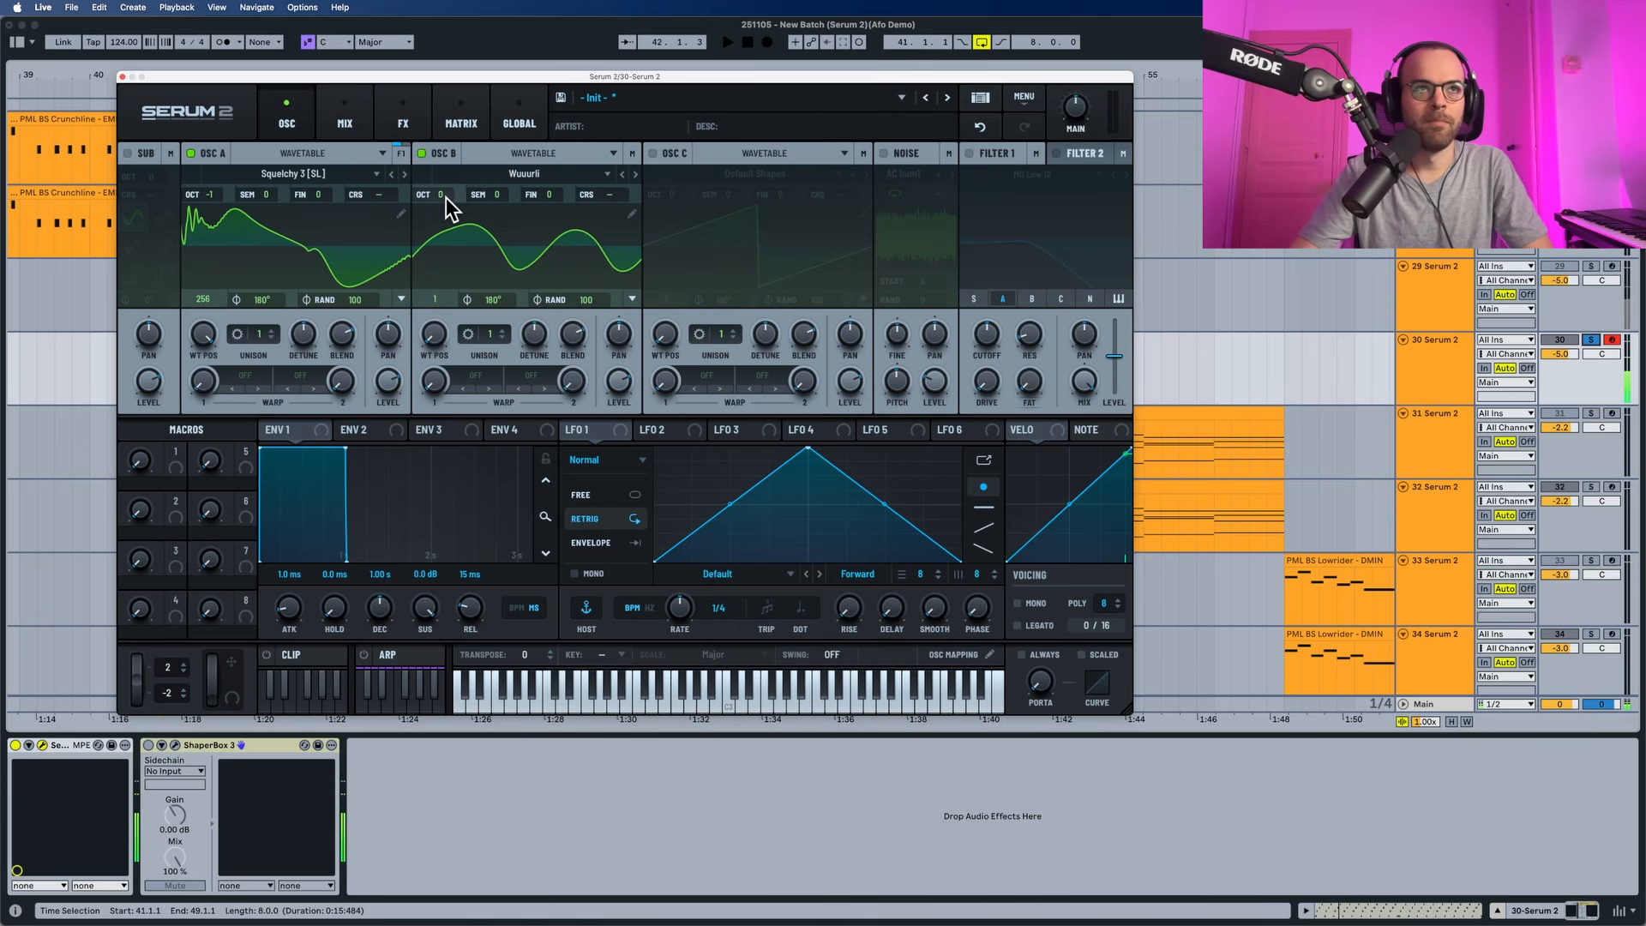
Step: Set oscillator B's octave to -2 and its wavetable position to 26 while listening
drag(446, 199, 445, 240)
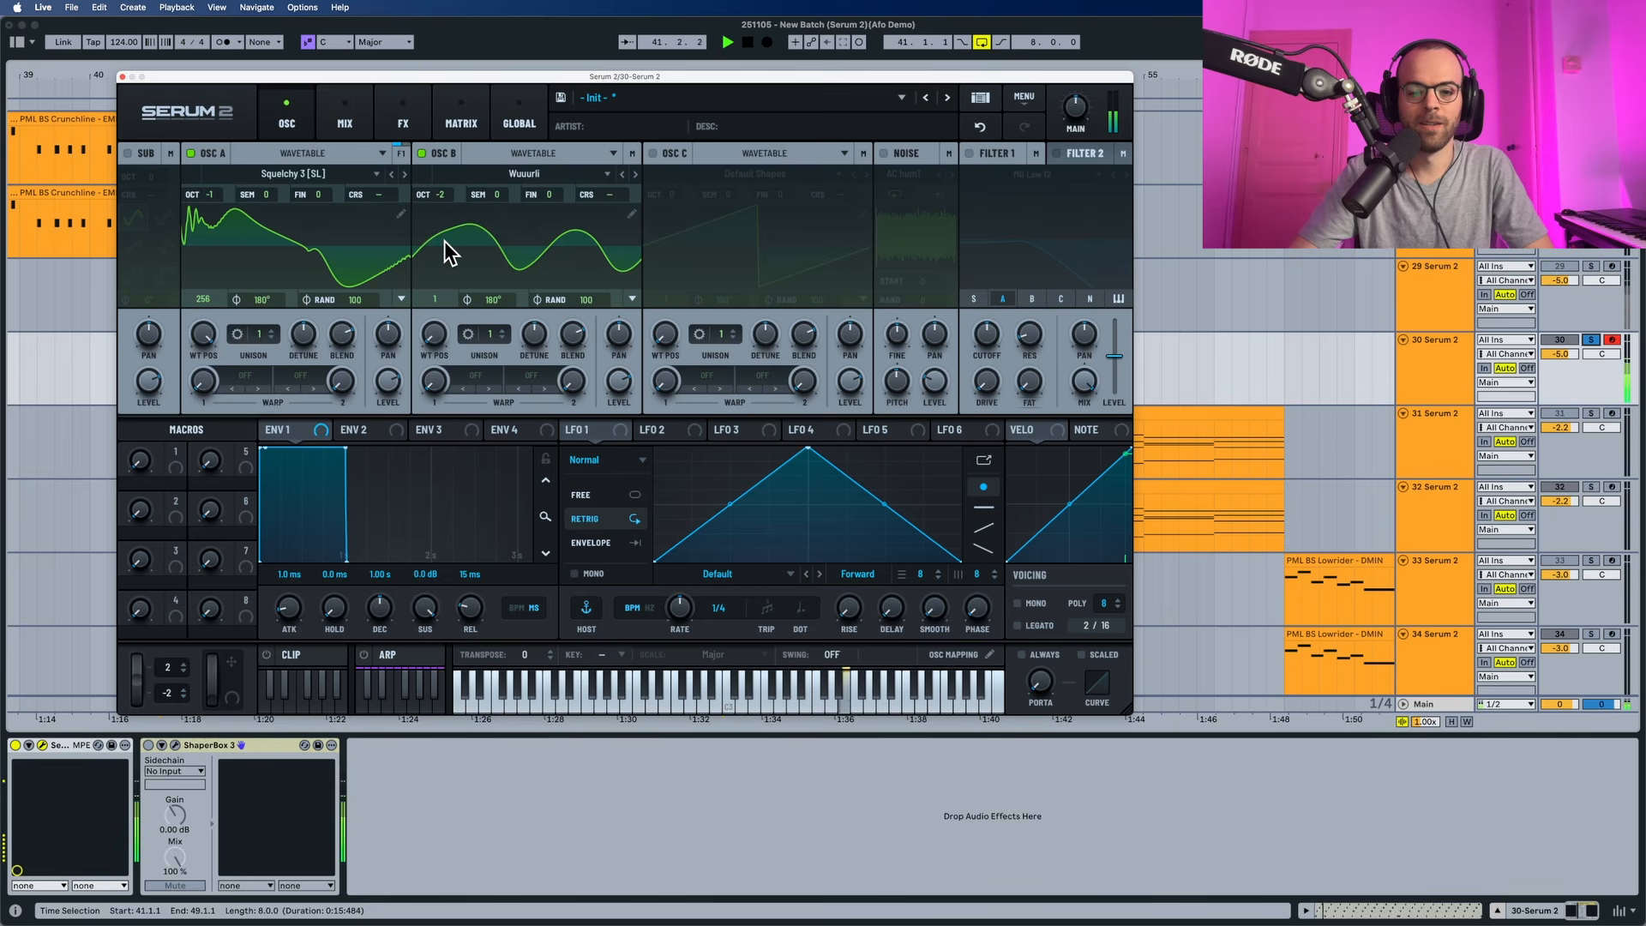
drag(439, 315, 435, 295)
key(space)
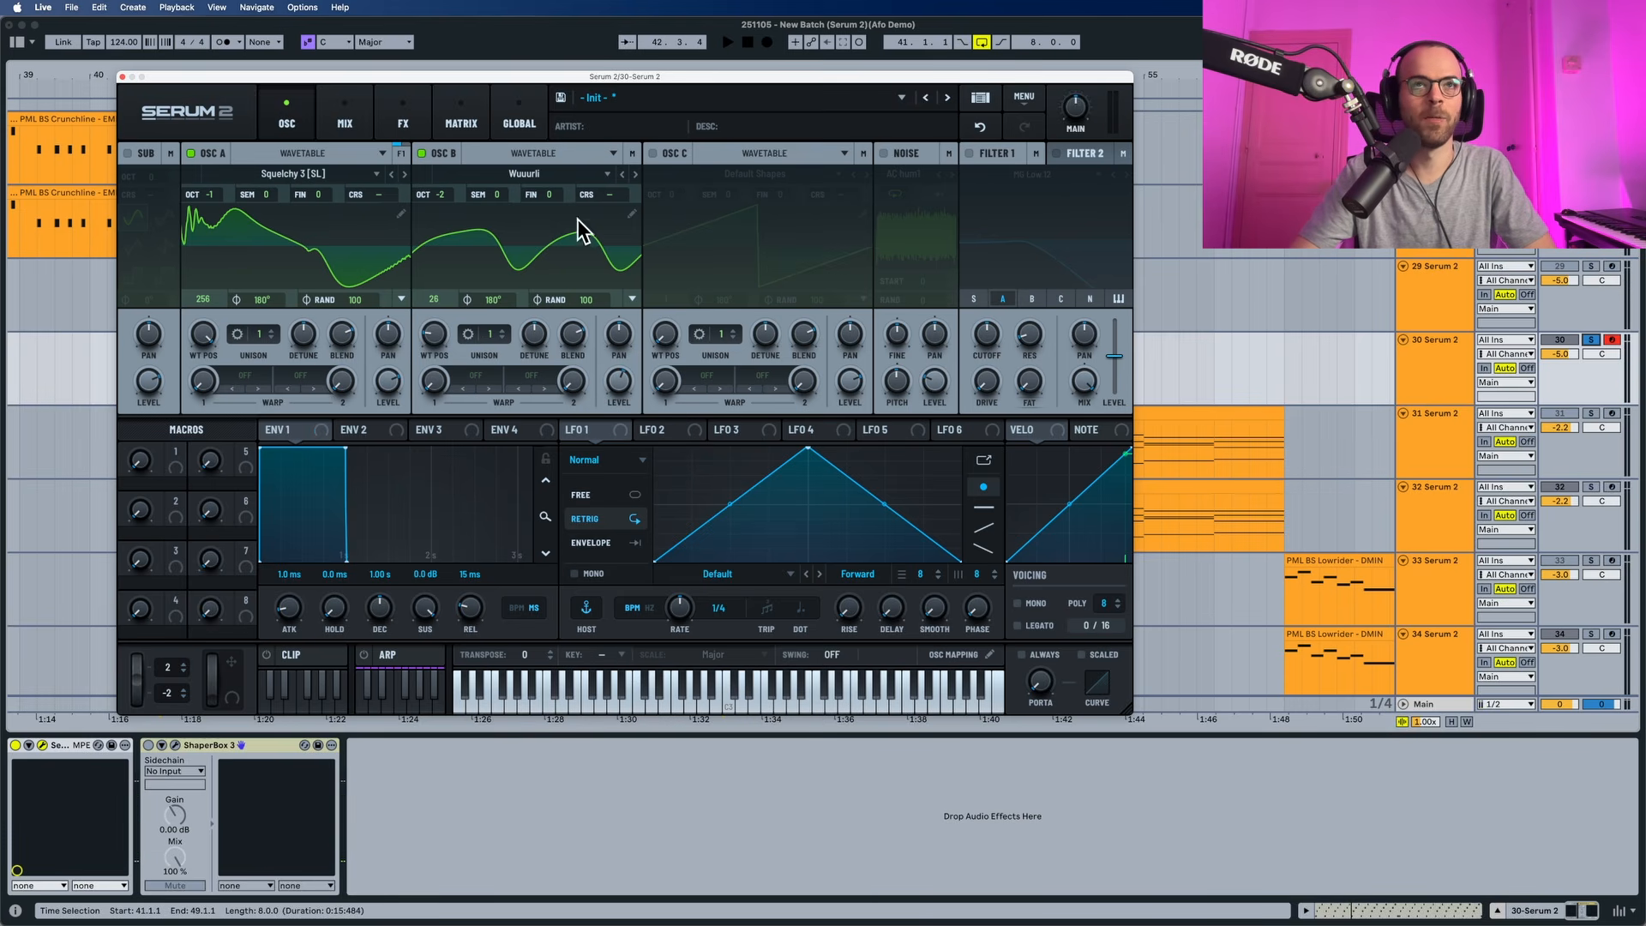
Step: Enable oscillator C and load the WarmDull wavetable from the S2 Tables Digital set
click(655, 153)
click(710, 168)
mouse_move(697, 233)
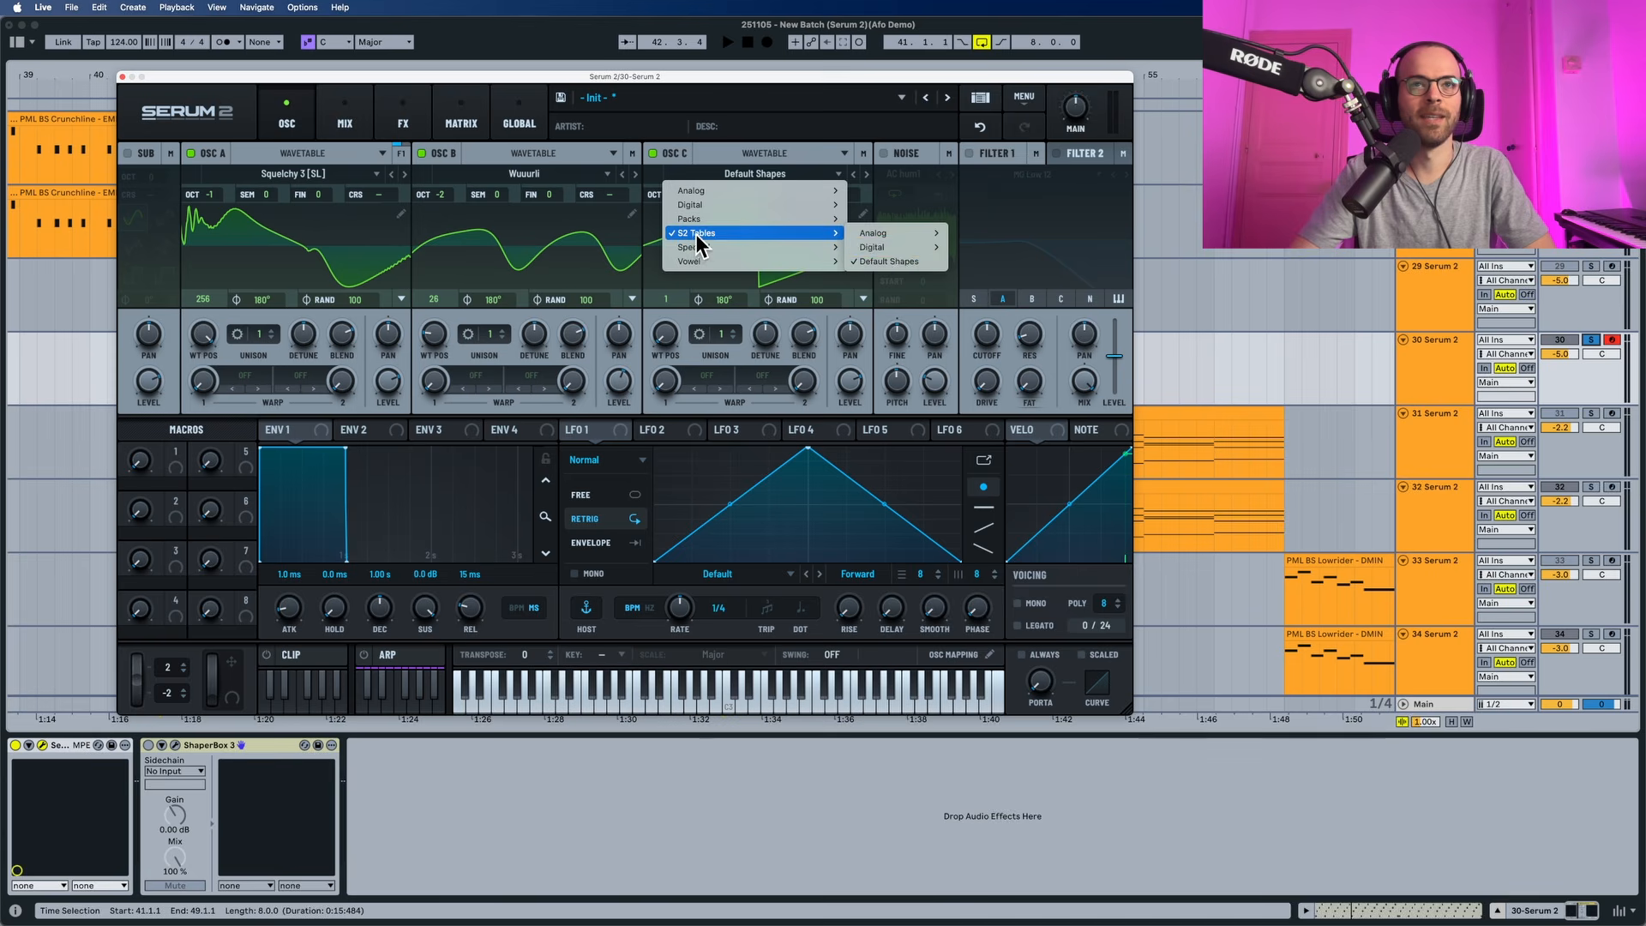
mouse_move(895, 246)
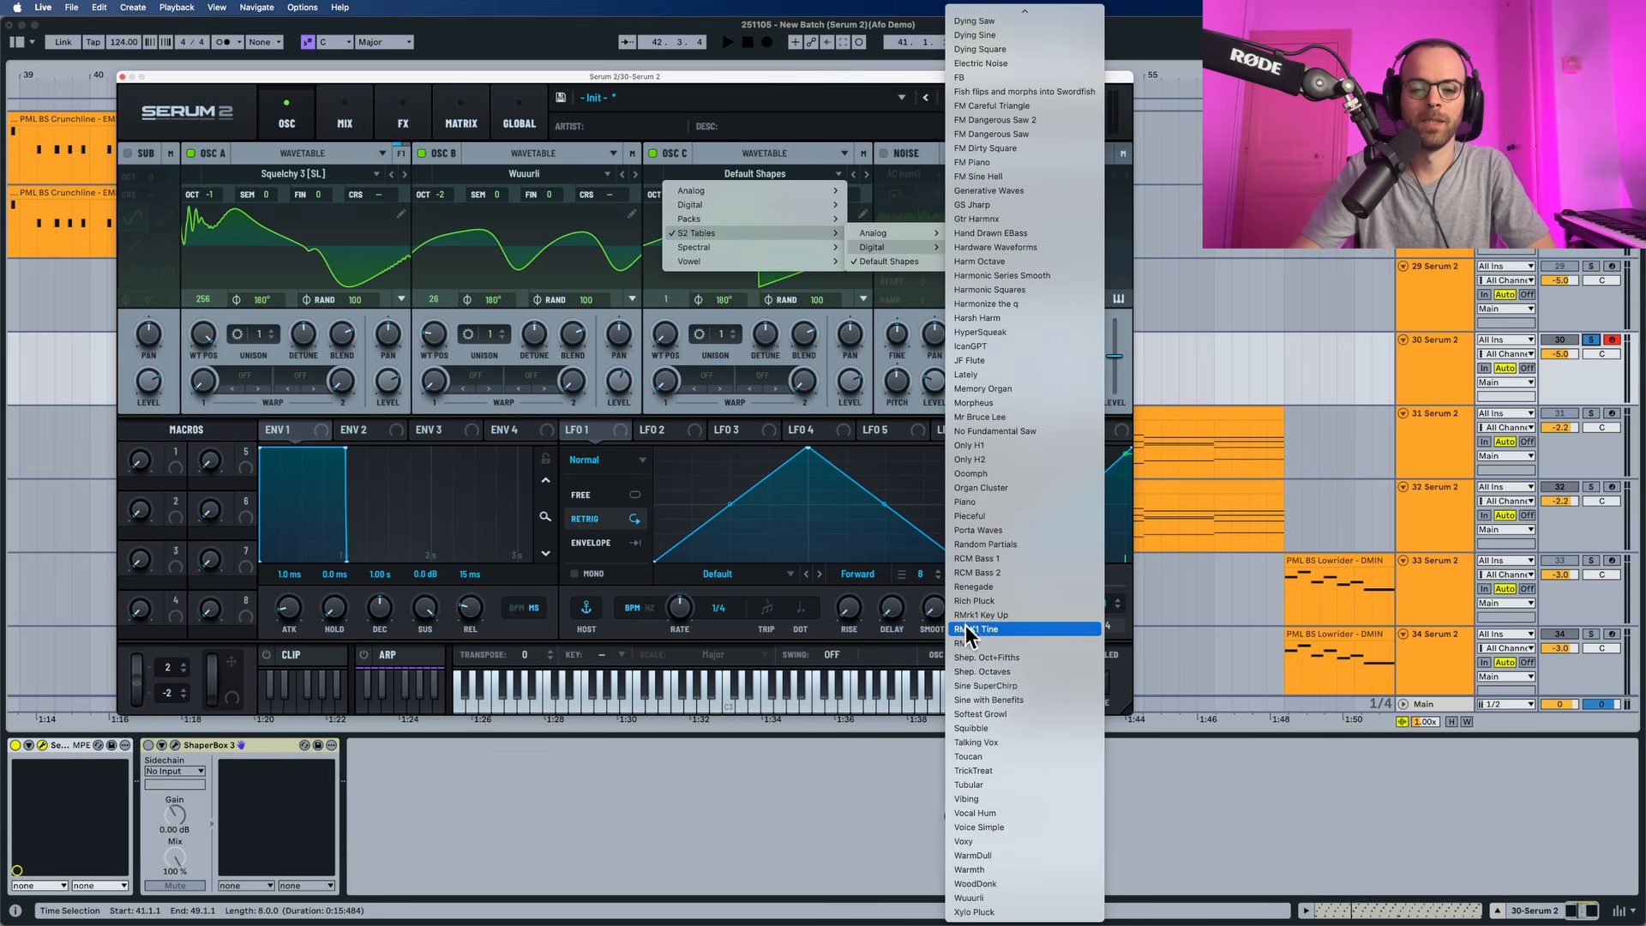
click(977, 855)
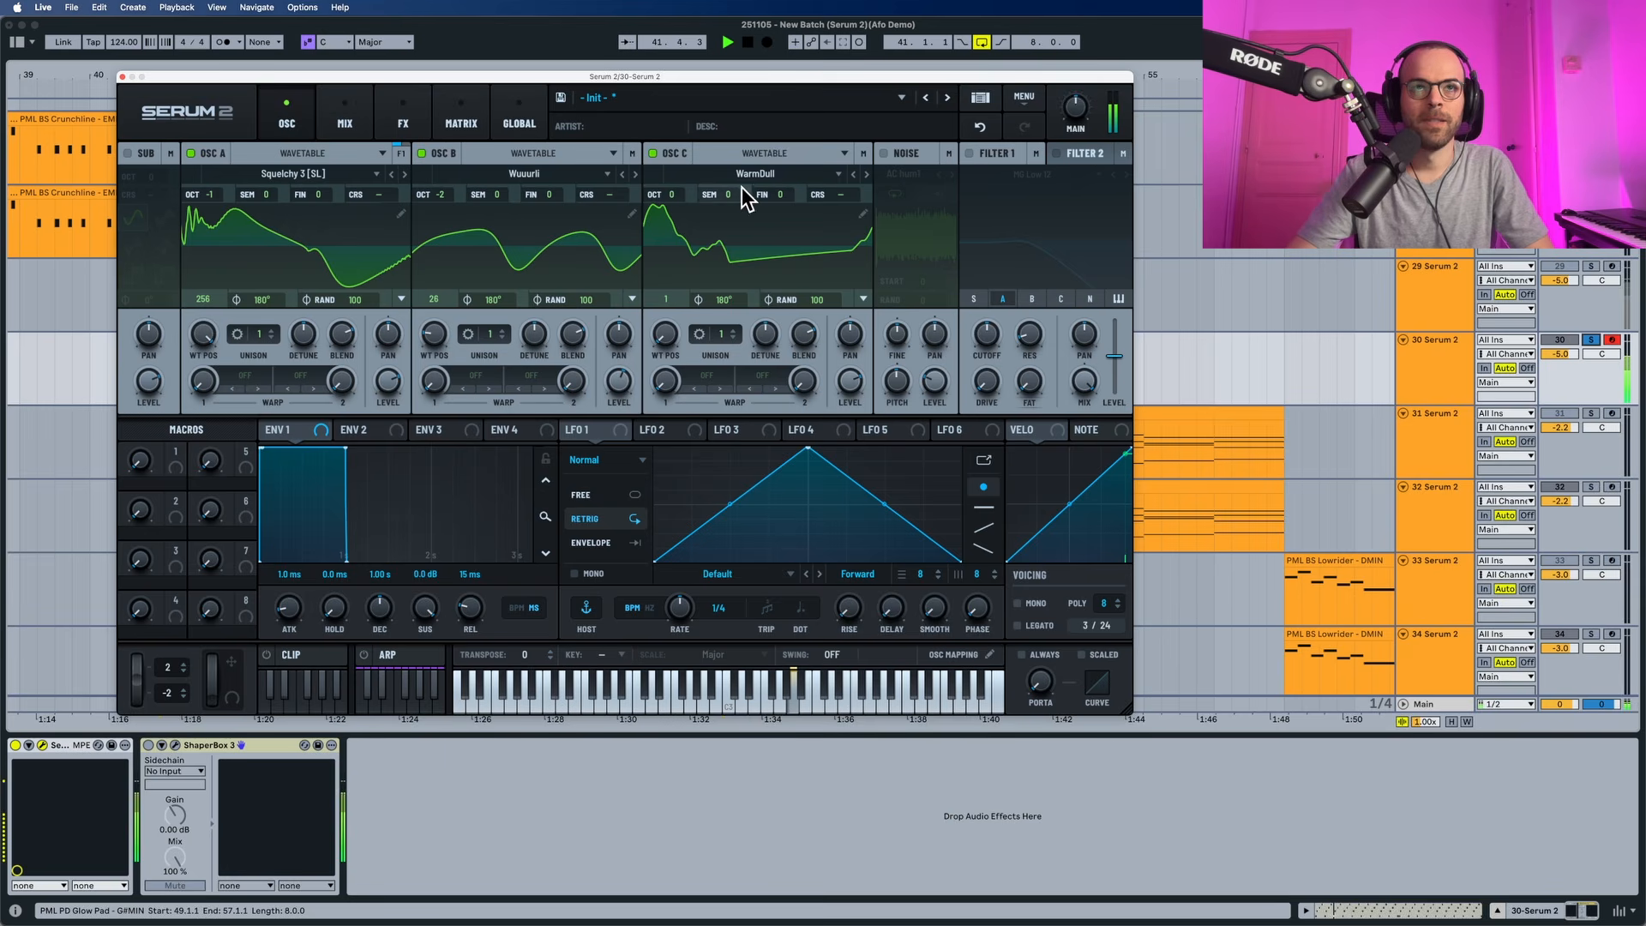
Step: Set oscillator C's octave to -1, wavetable position to 47, and lower its level to about -10.1 dB
drag(677, 192, 681, 208)
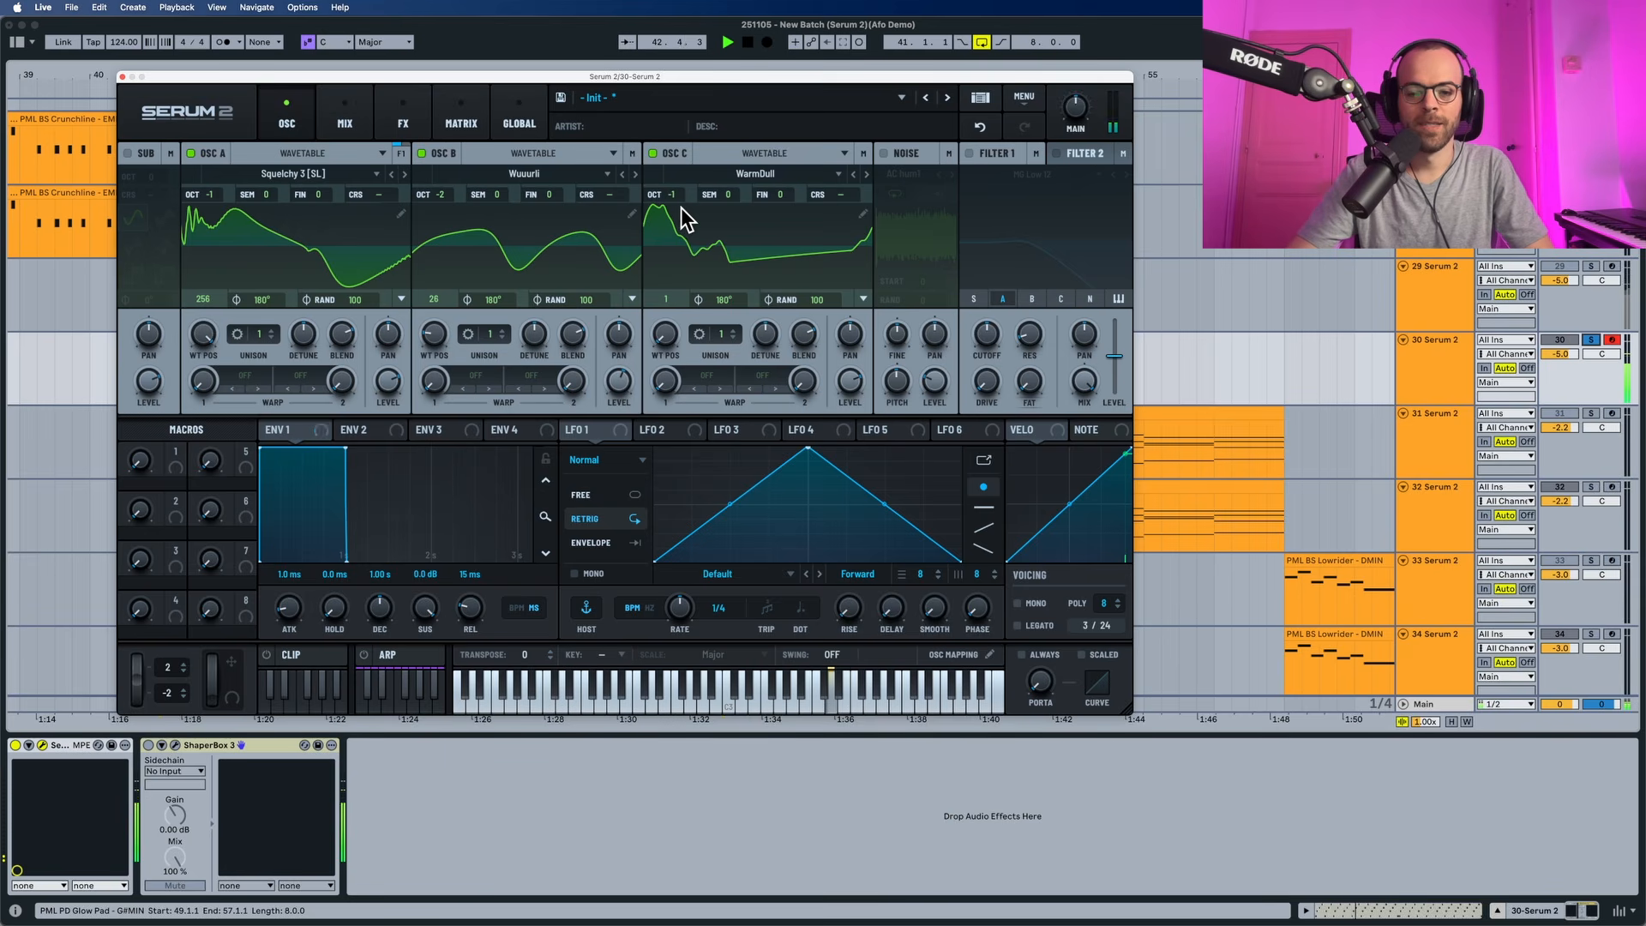
drag(677, 341, 660, 291)
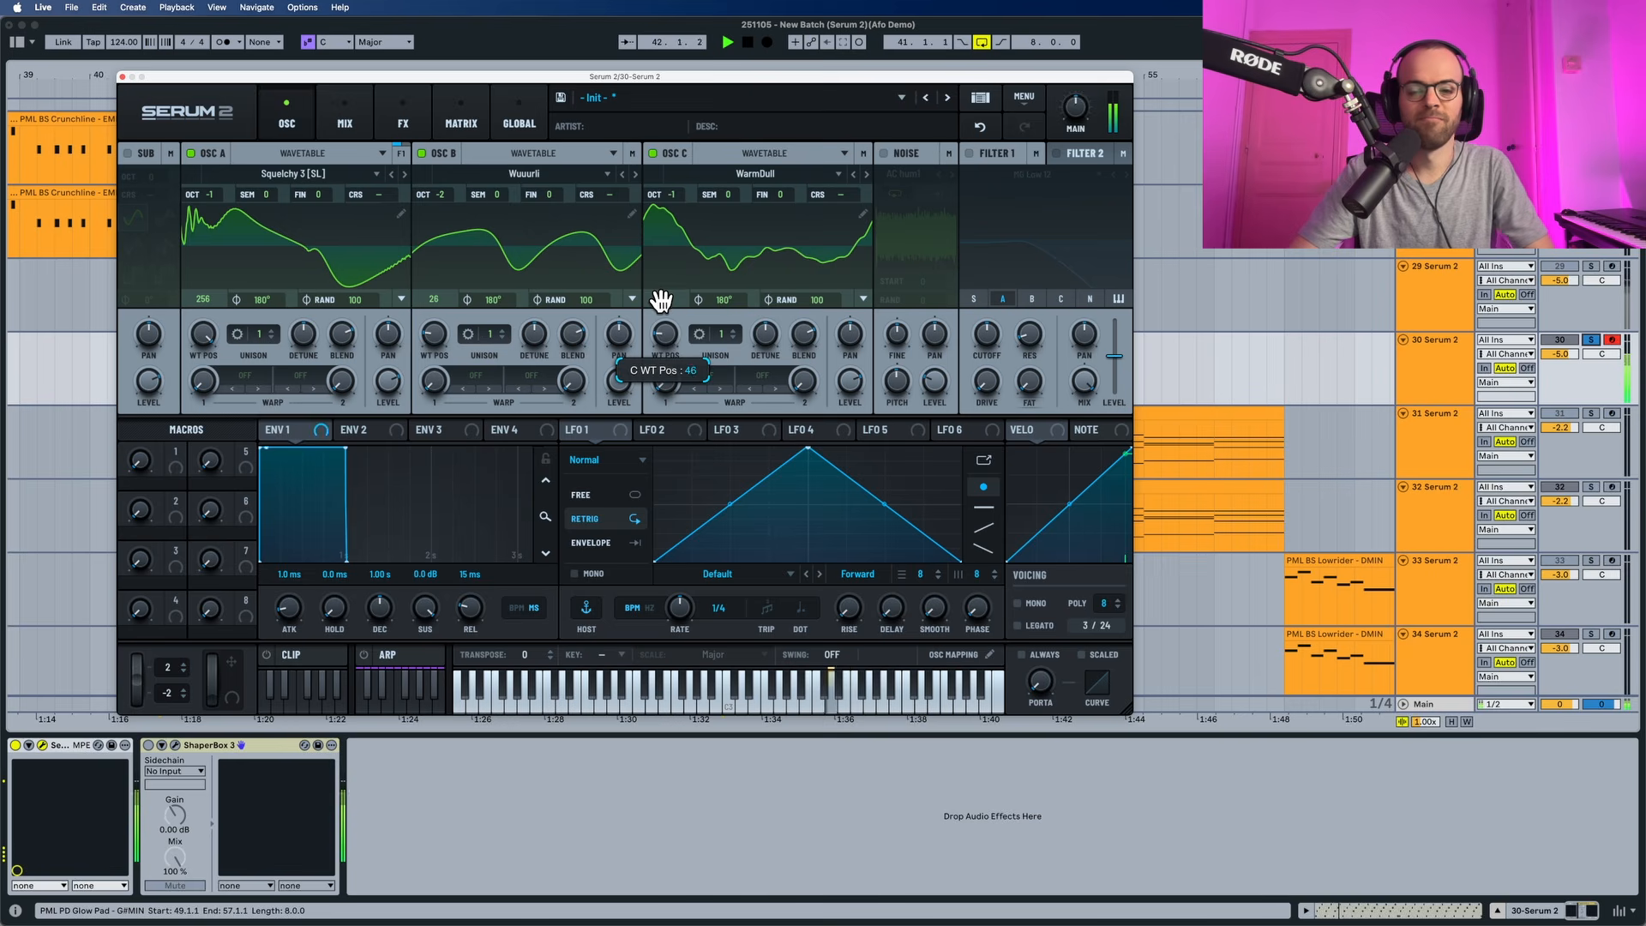
drag(842, 383, 840, 415)
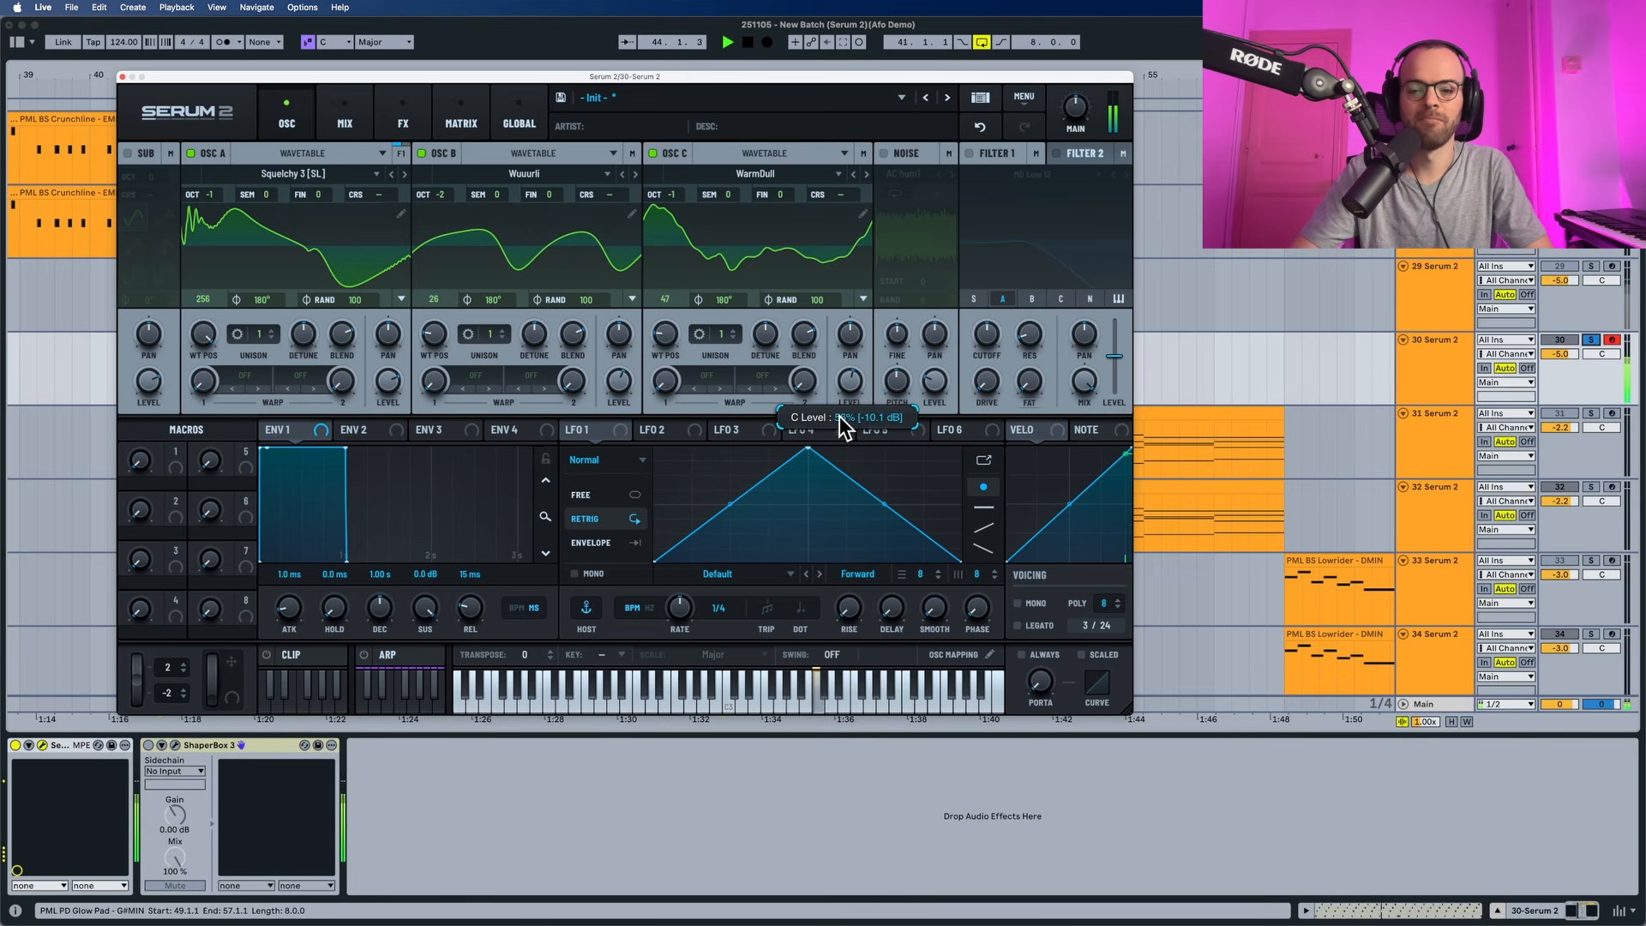
Step: Enable the noise oscillator, load the White noise from the Color set, and audition it with the other oscillators
click(883, 153)
click(903, 172)
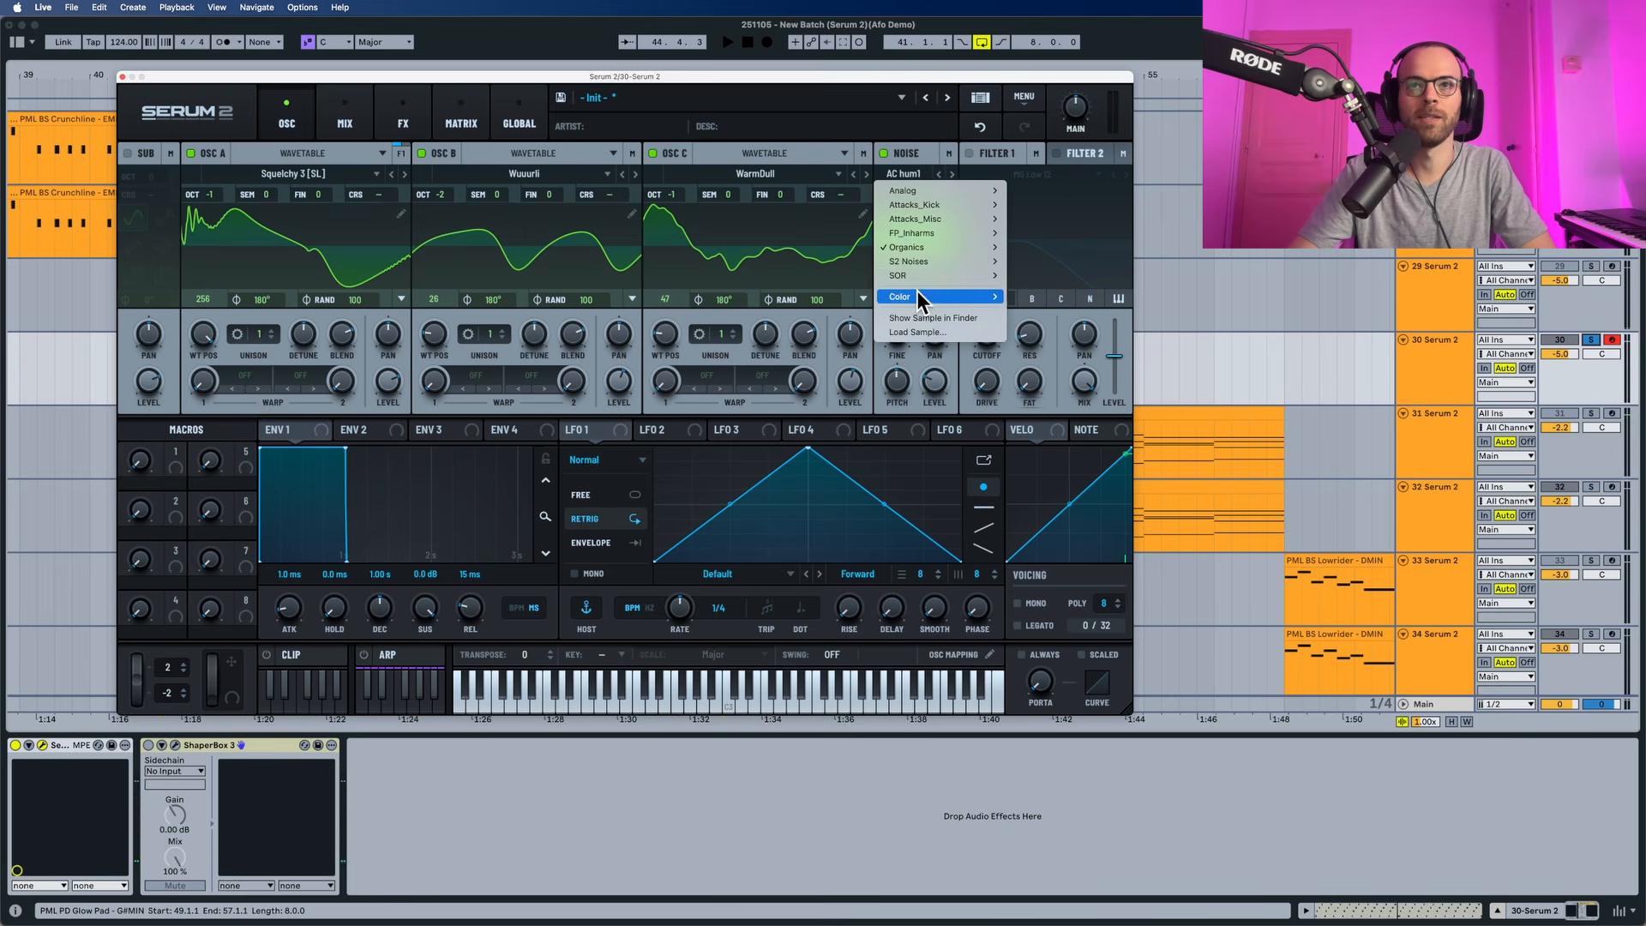
click(1013, 298)
key(space)
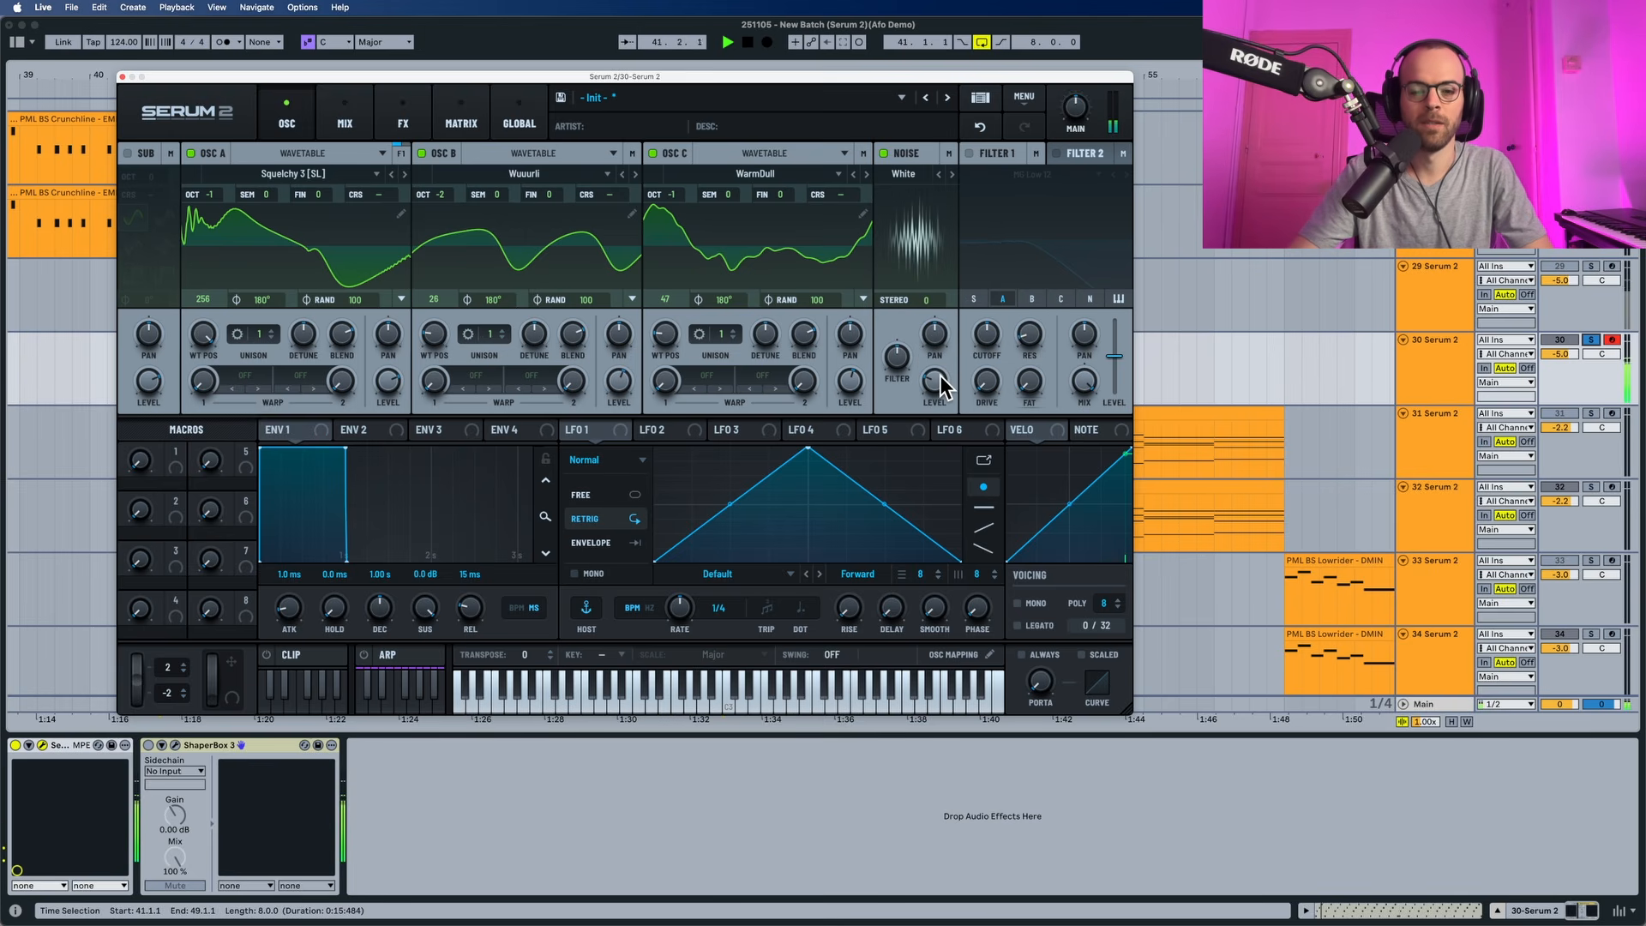
mouse_move(939, 377)
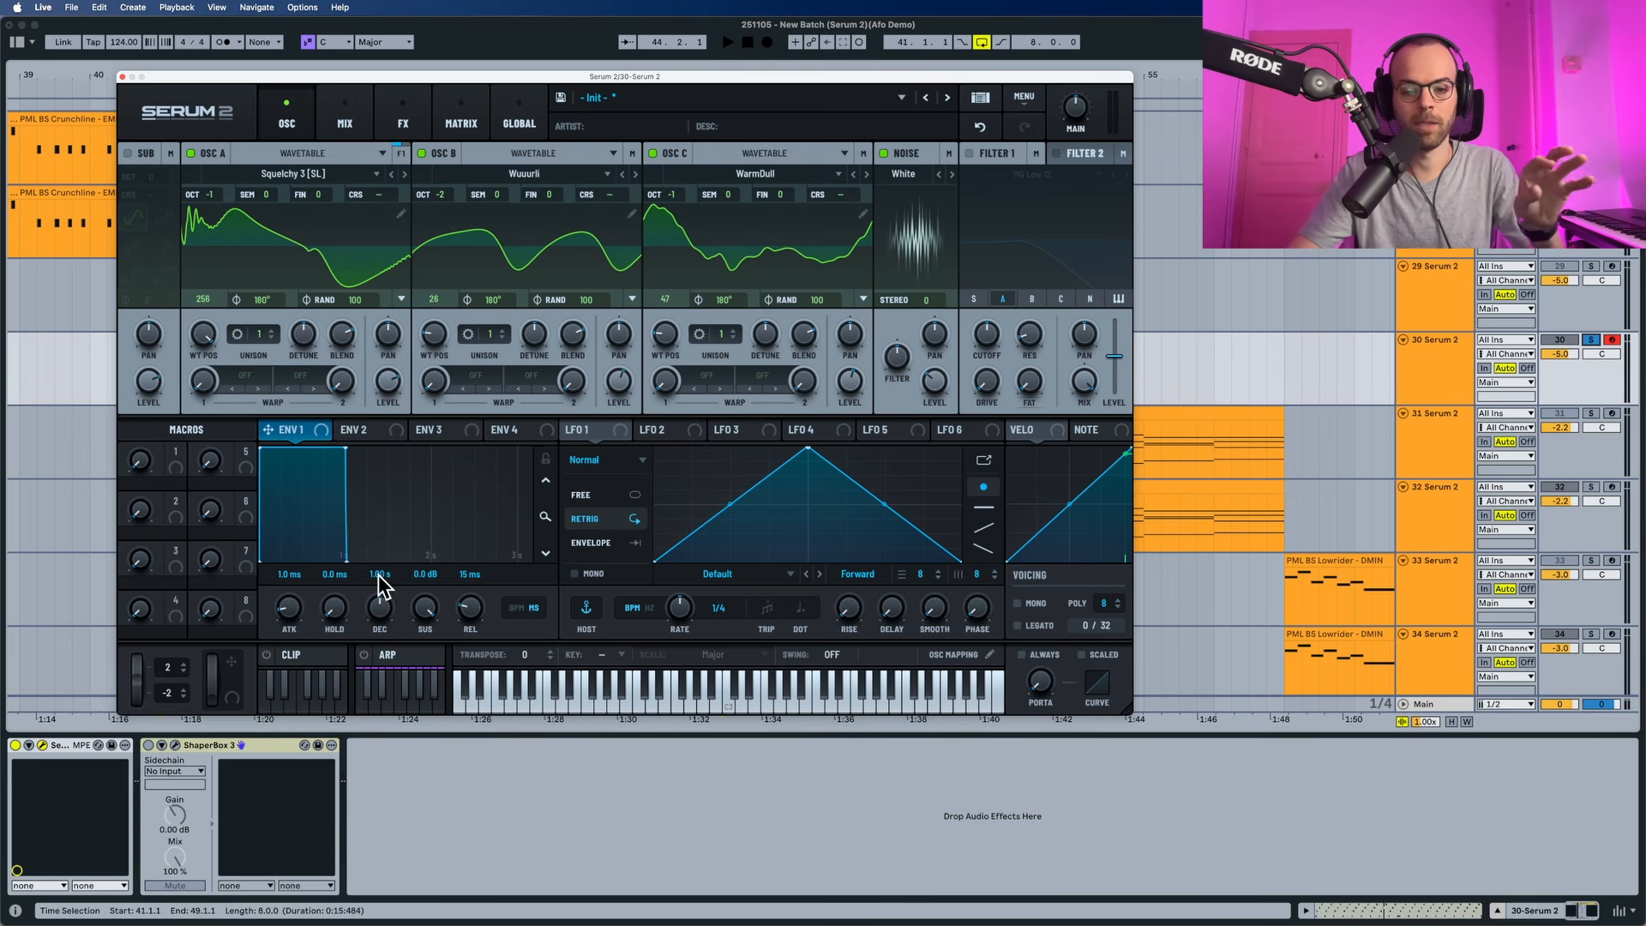
Step: Set Env 1's sustain to -20.2 dB and its release to 829 ms while listening
drag(423, 606, 420, 733)
key(space)
key(space)
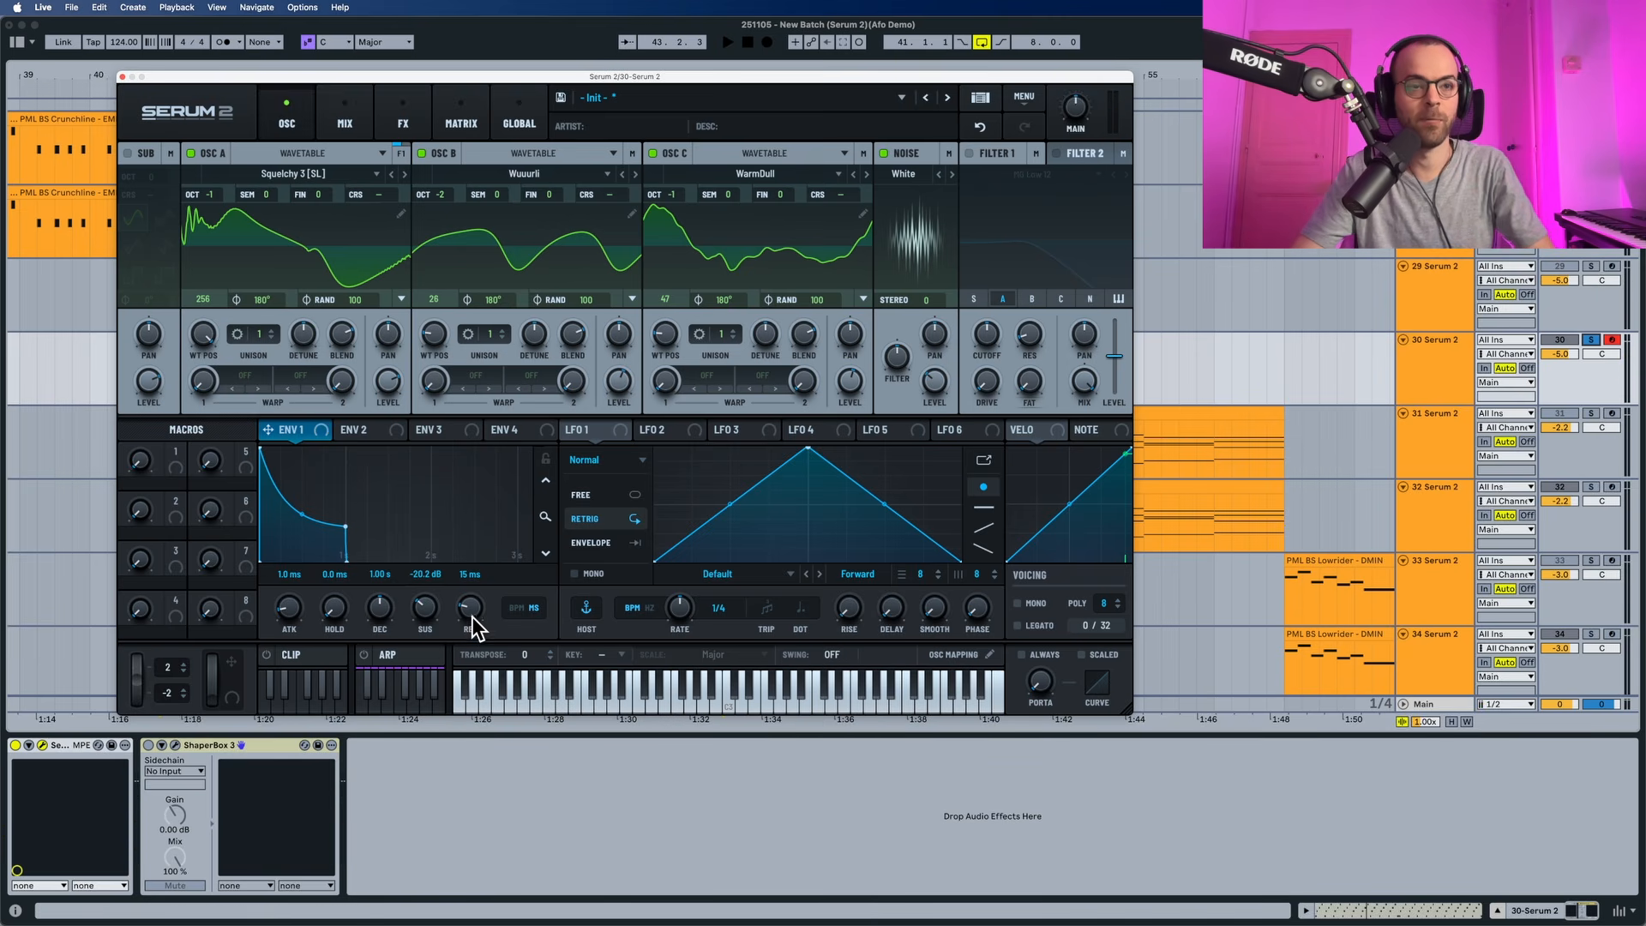
key(space)
drag(473, 614, 478, 569)
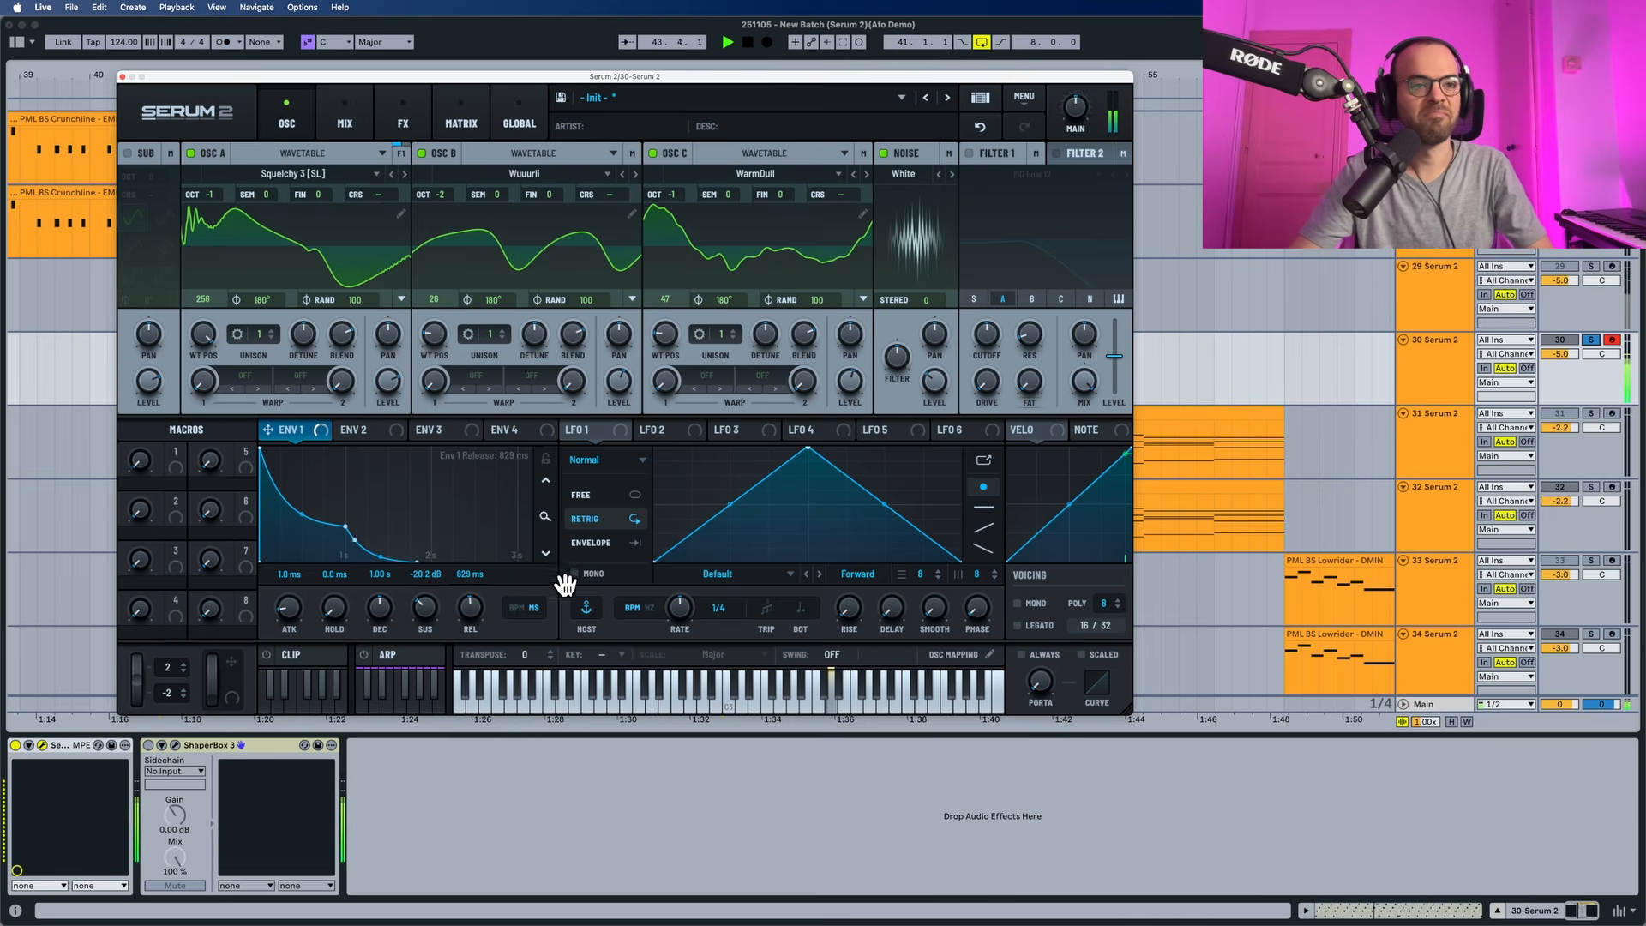
key(space)
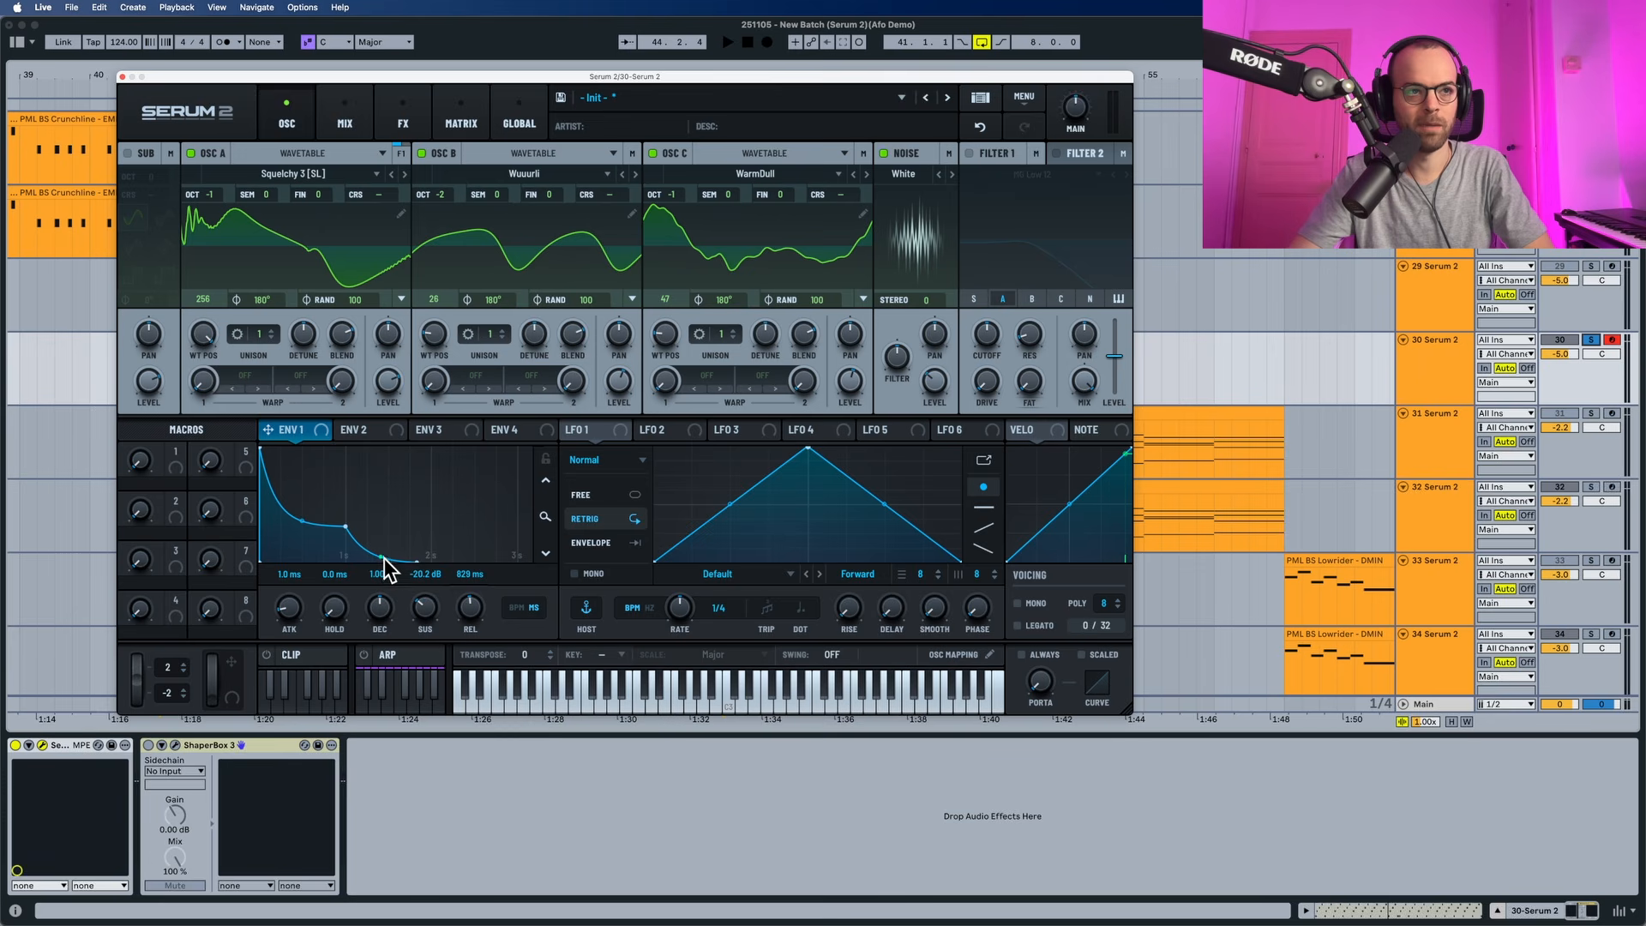
Step: Adjust Env 1's decay curve slightly and shorten its decay to 407 ms while listening
key(space)
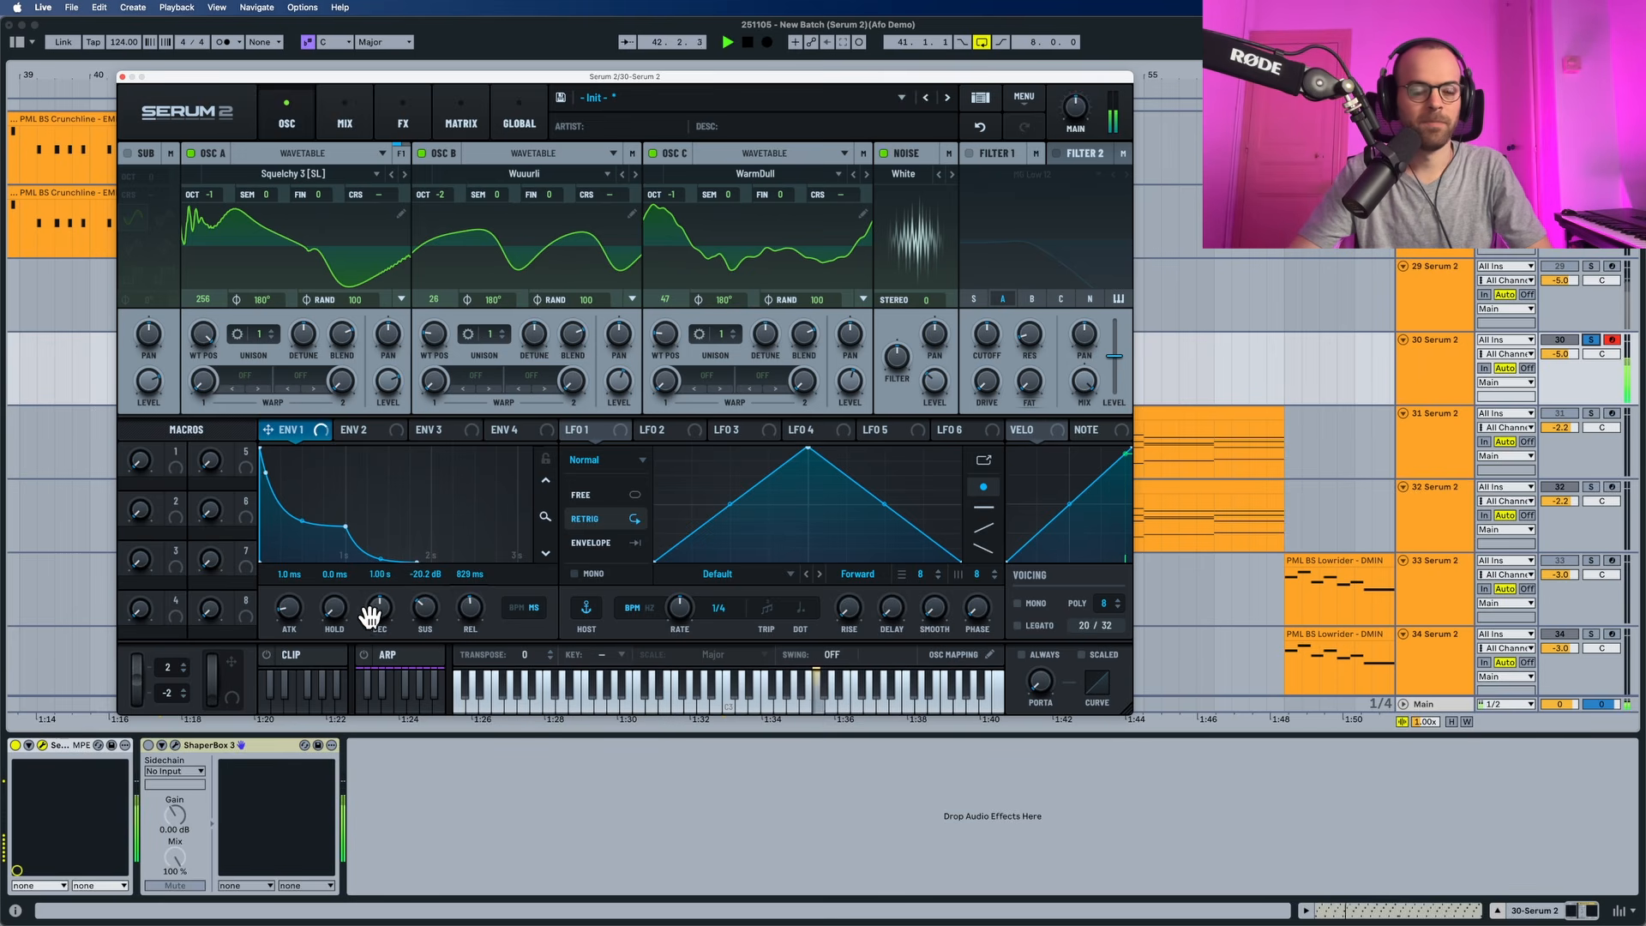
key(space)
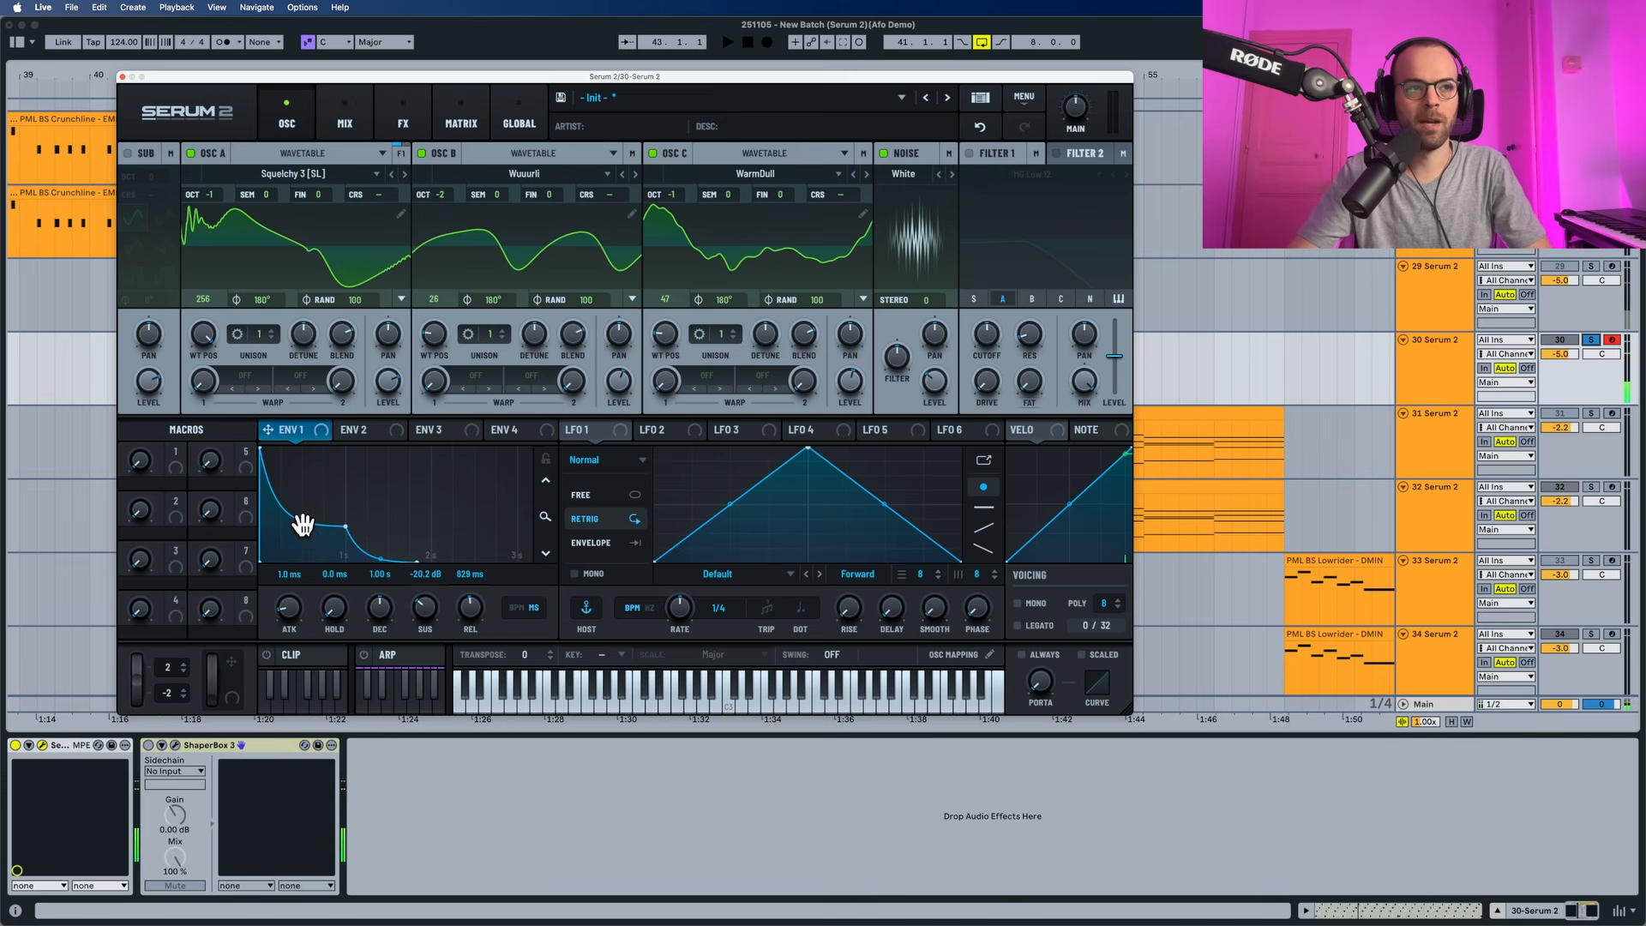
key(space)
mouse_move(304, 531)
mouse_down()
mouse_move(302, 471)
mouse_move(304, 521)
mouse_up()
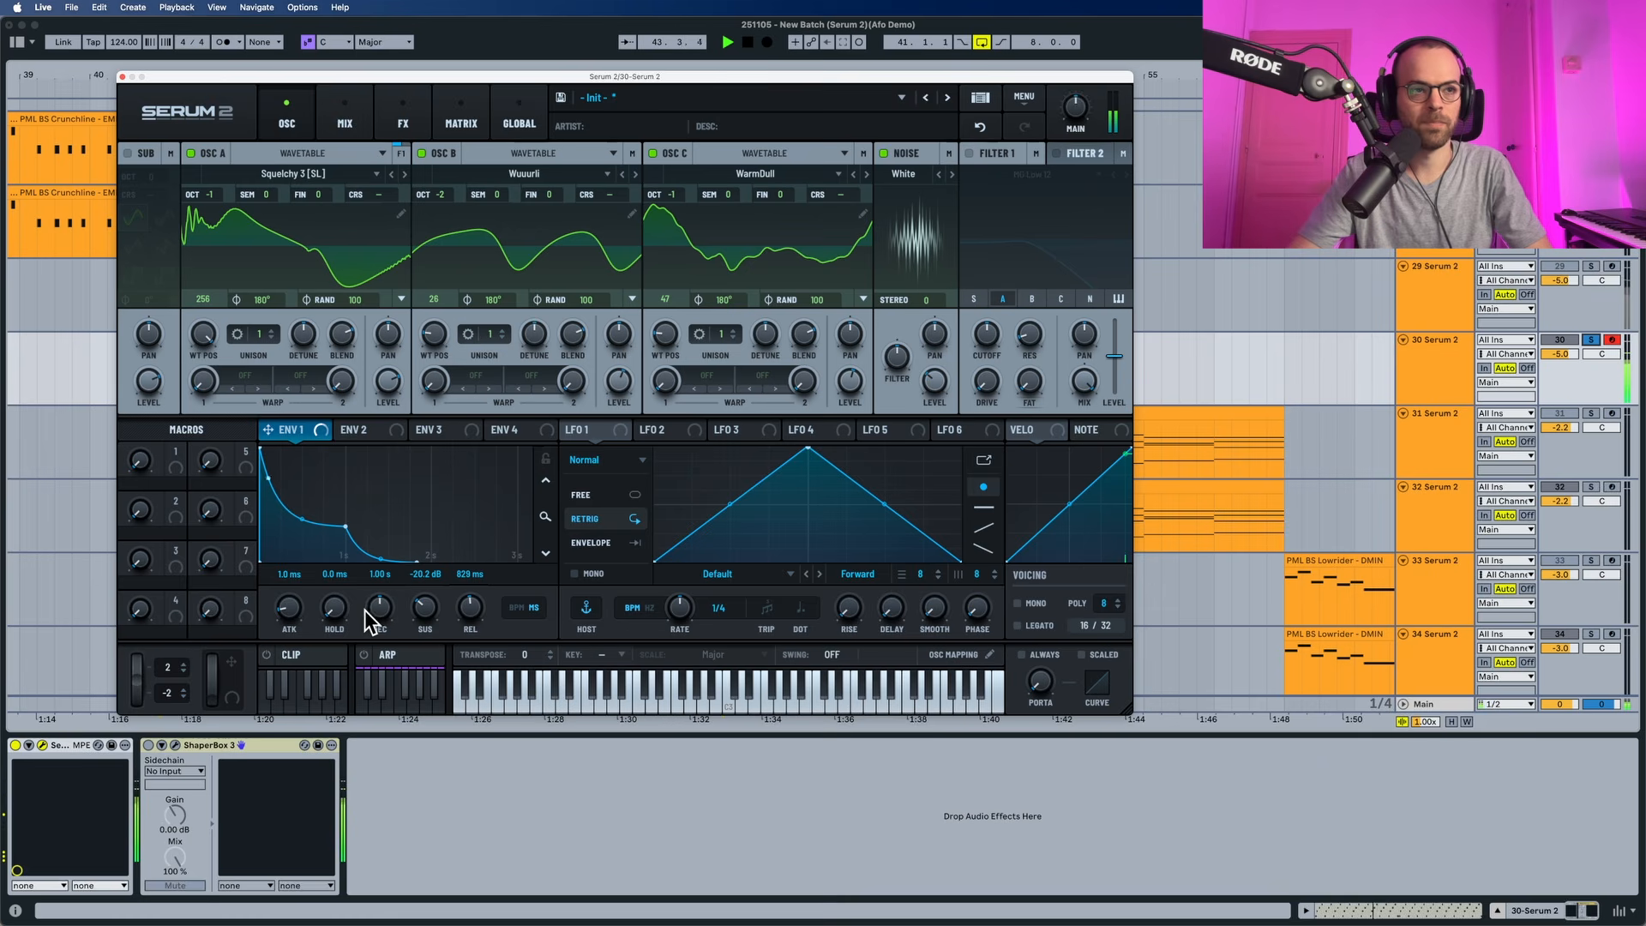
key(space)
drag(371, 609, 371, 618)
key(space)
key(space)
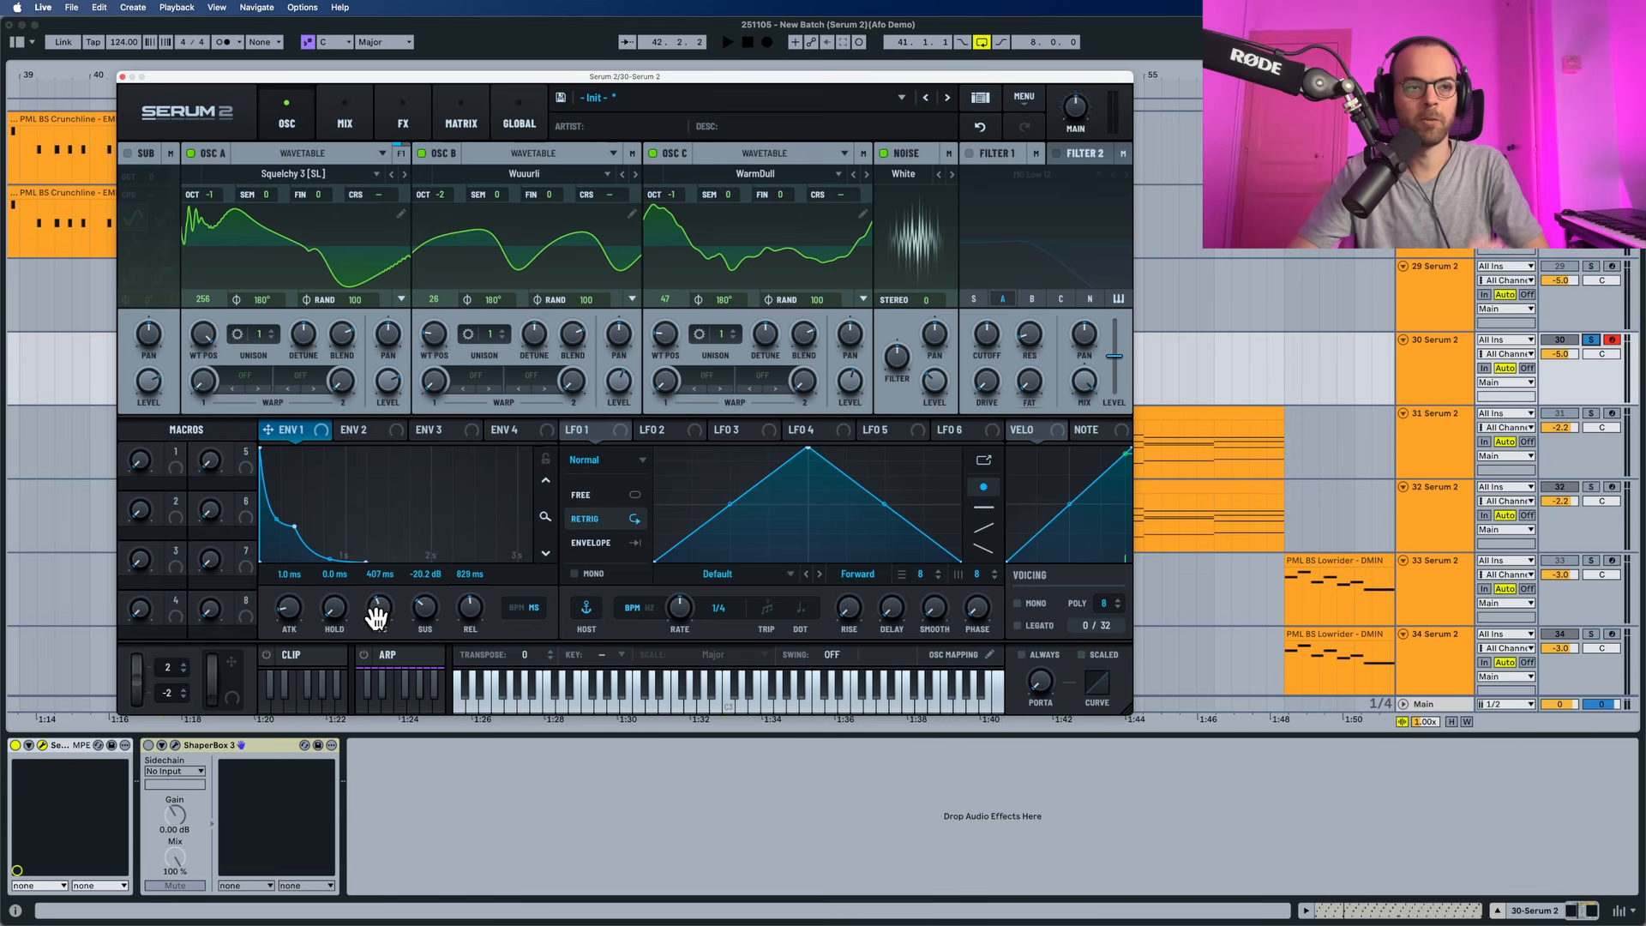
Step: Make Env 1's release curve slightly less steep during playback
key(space)
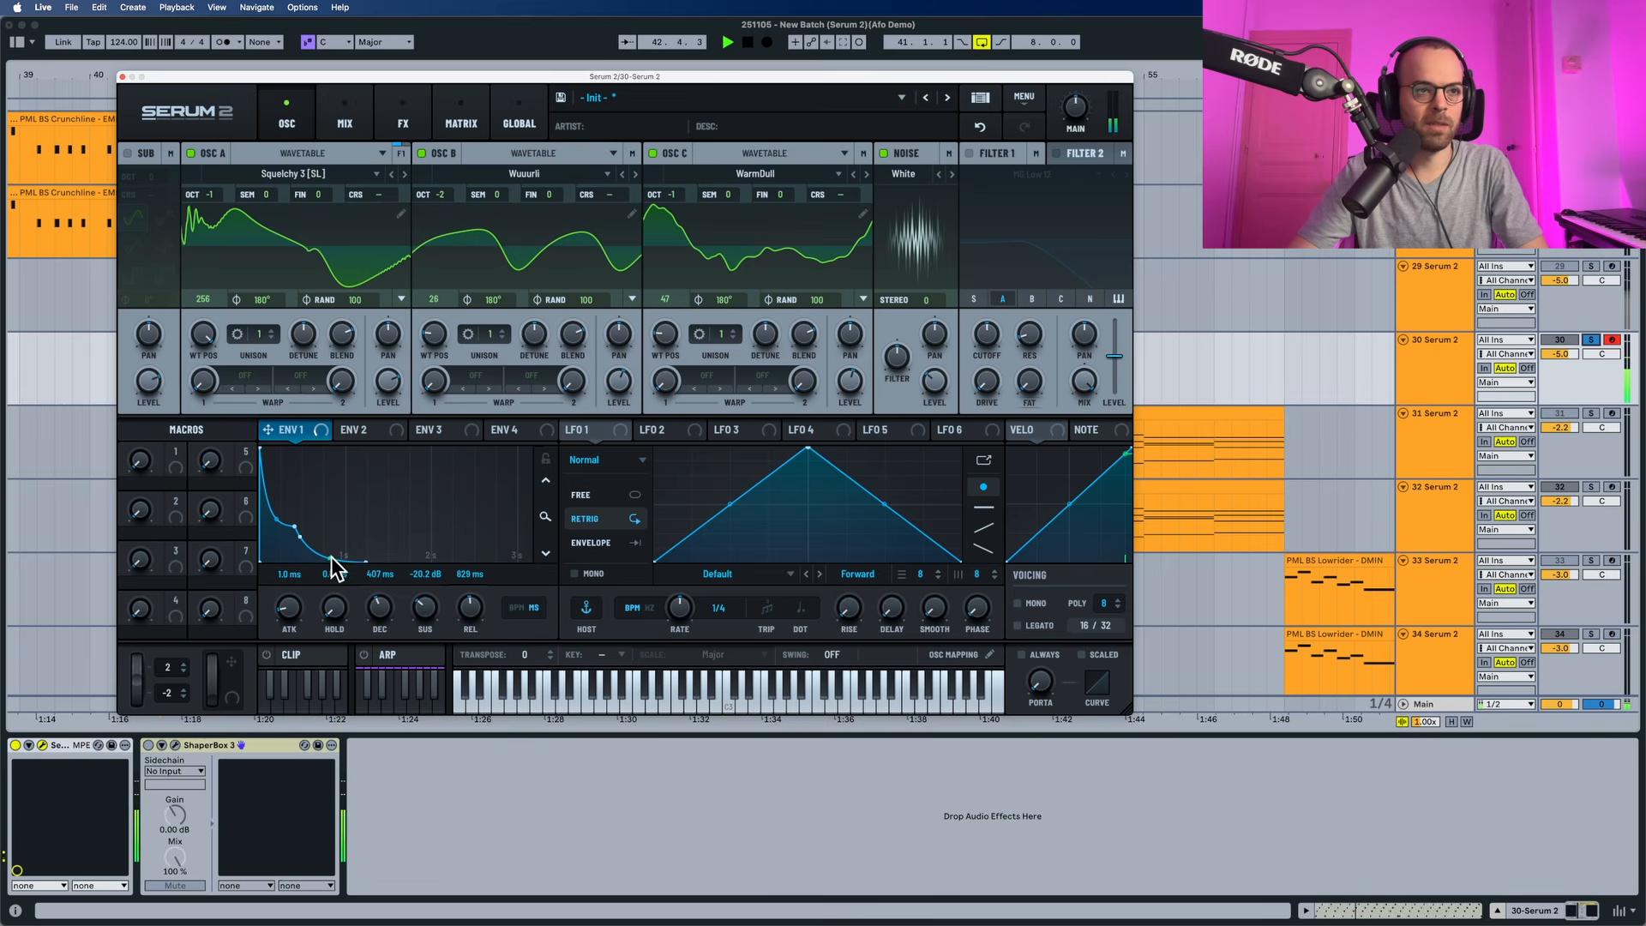
drag(331, 557, 338, 551)
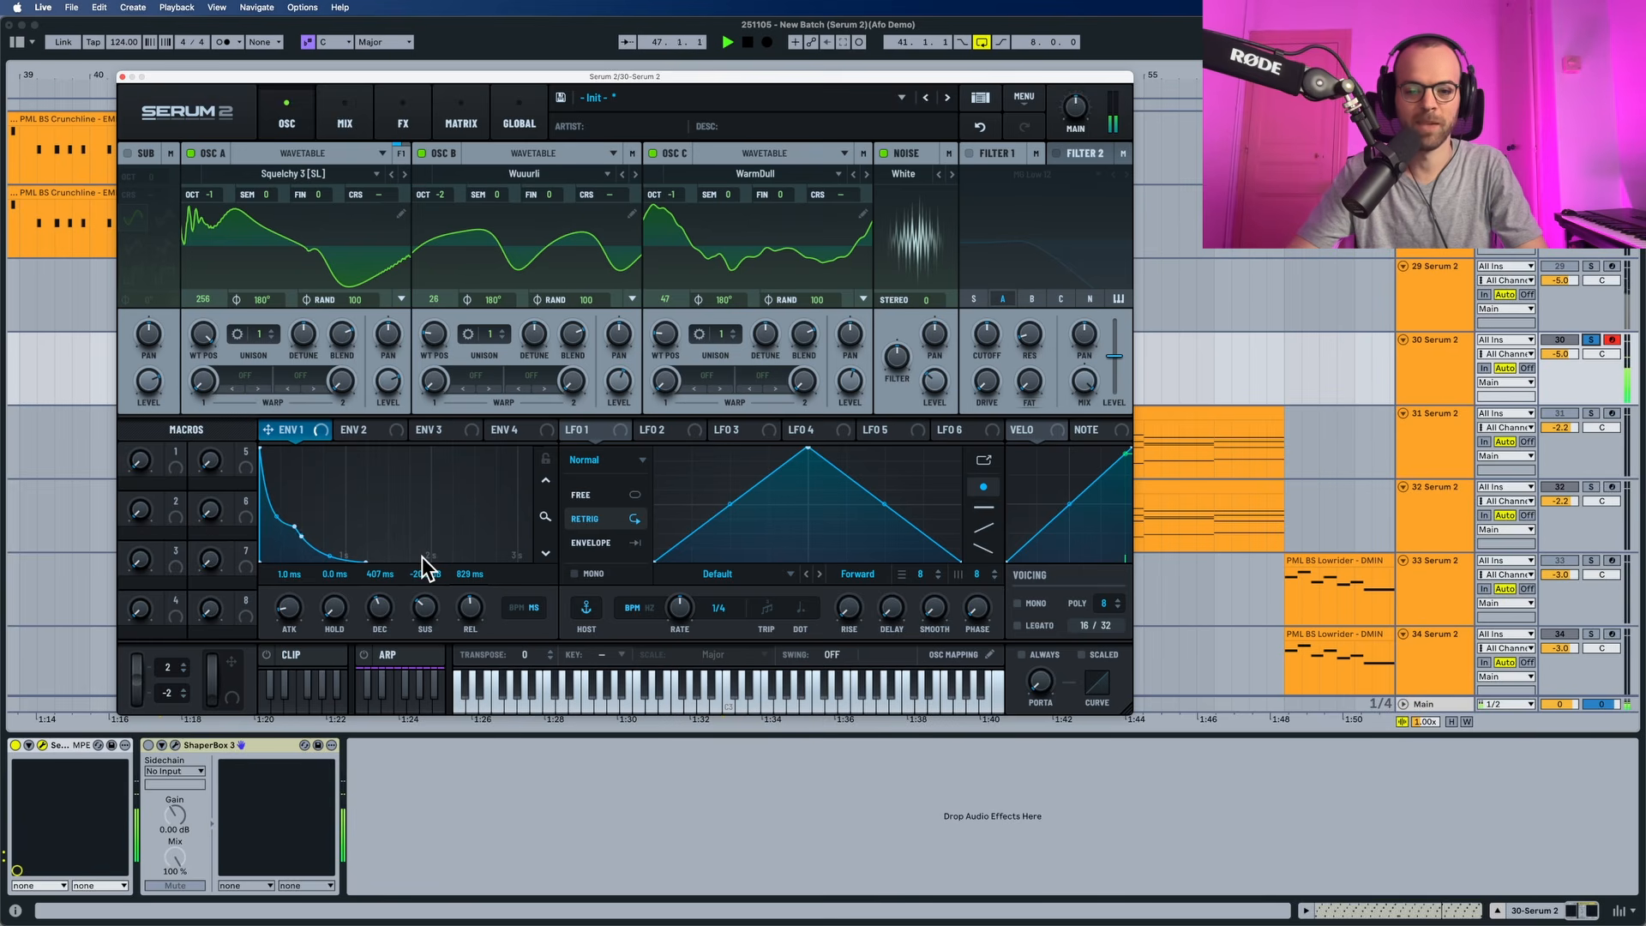
key(space)
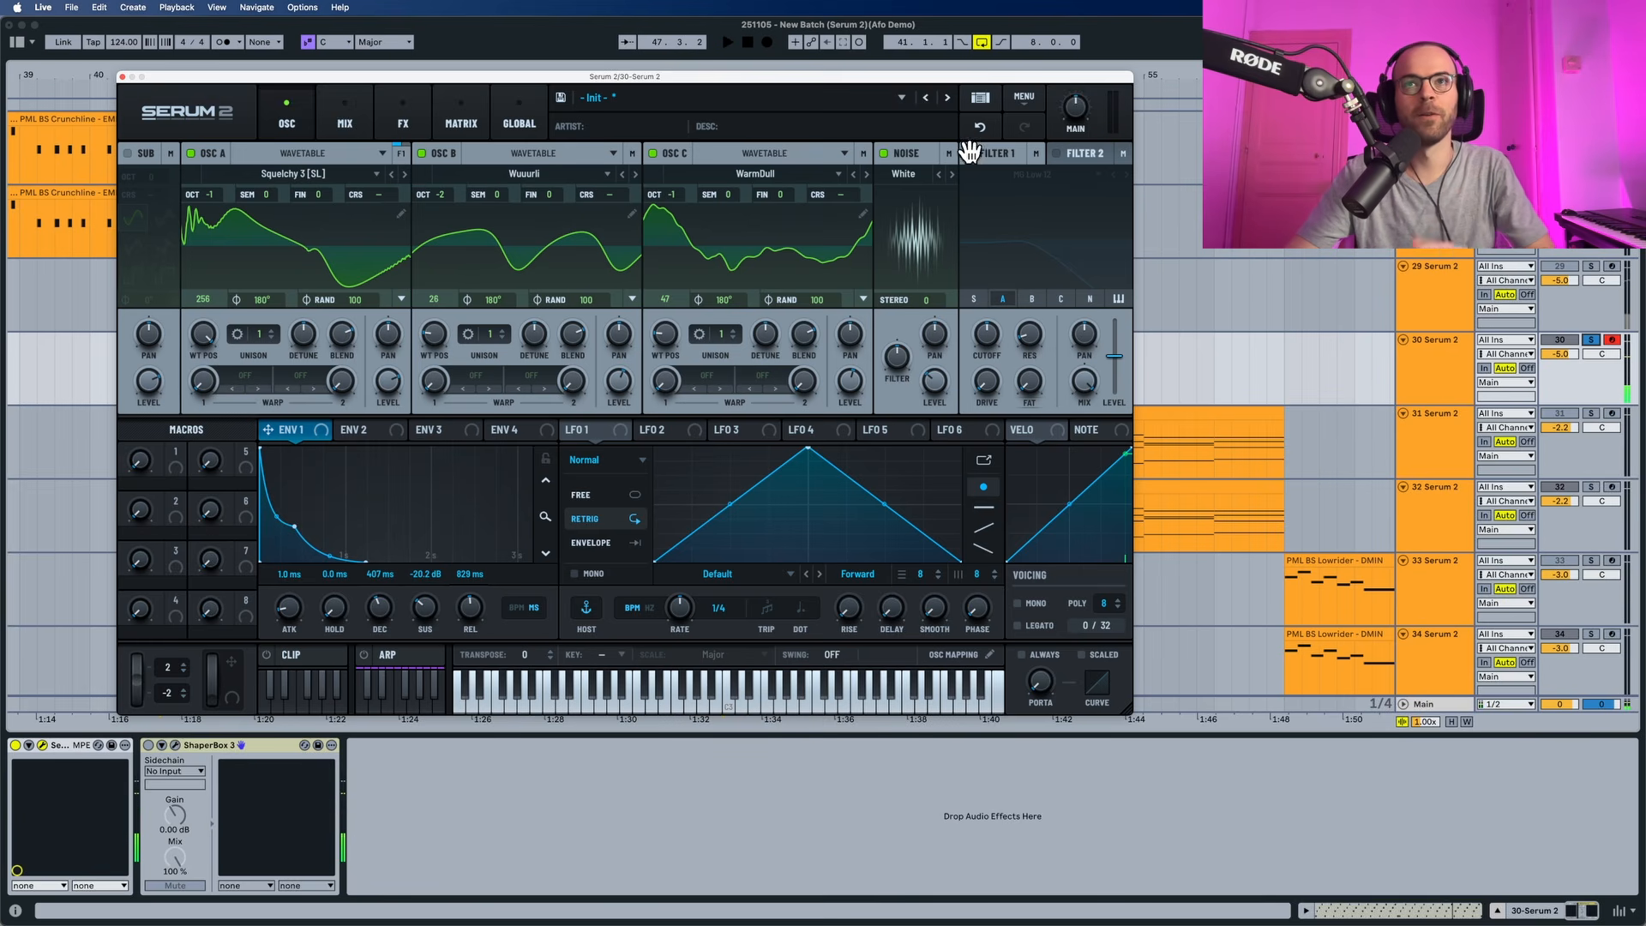
Step: Enable Filter 1 with the MG Low 12 type, route oscillators B, C and the noise into it, and audition the result
click(970, 152)
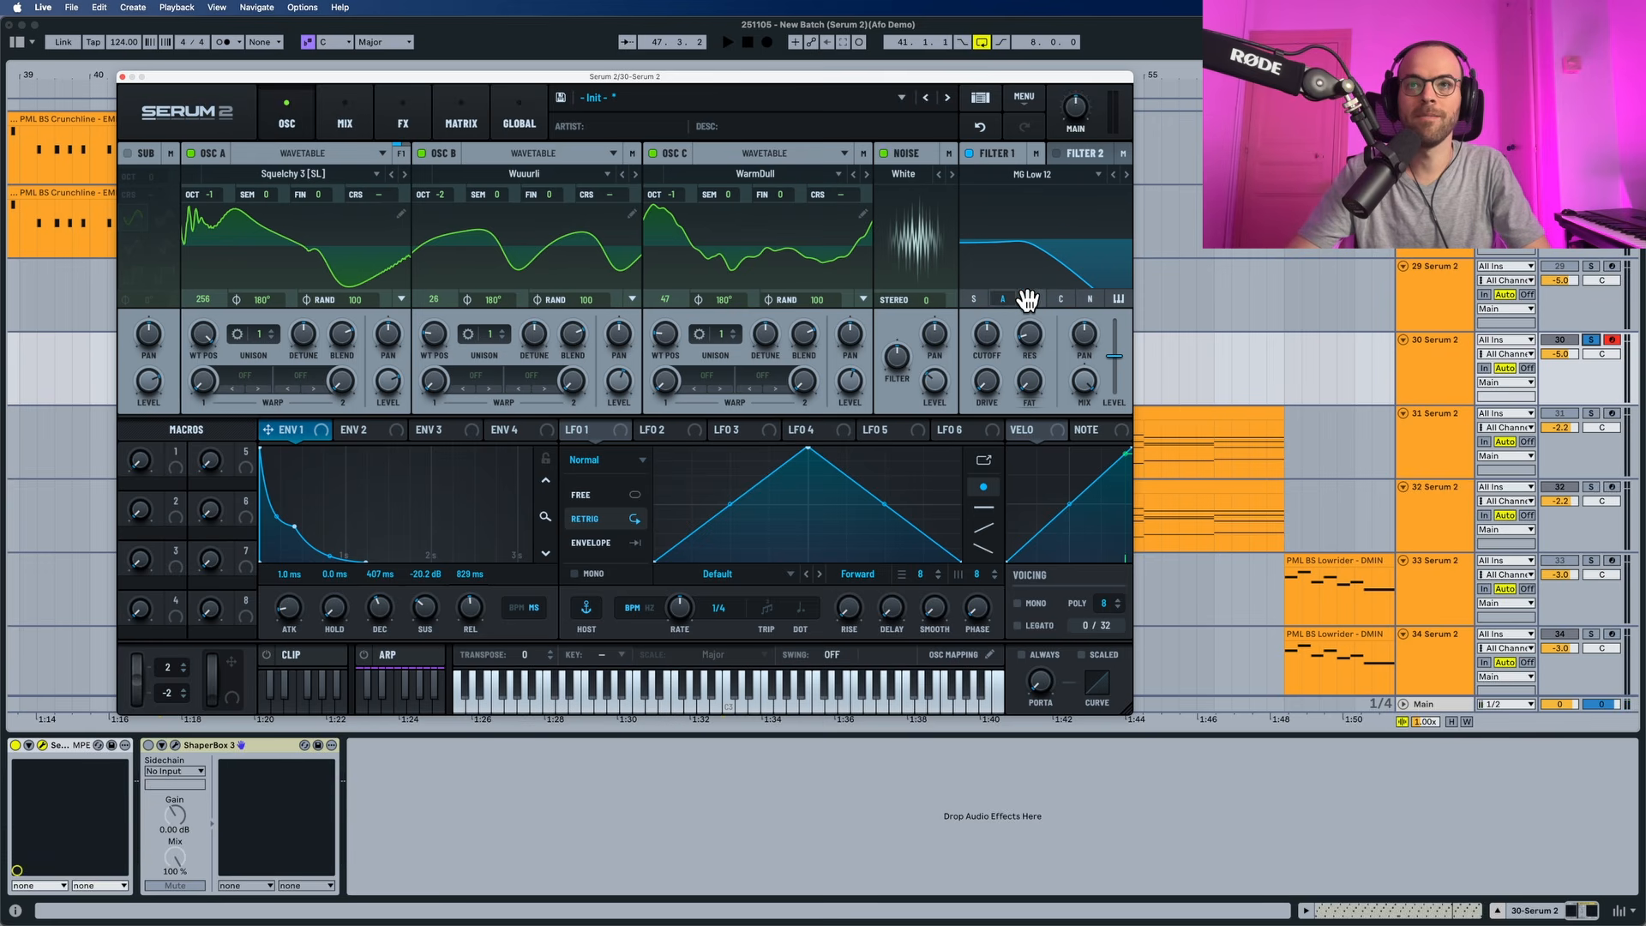
click(1061, 299)
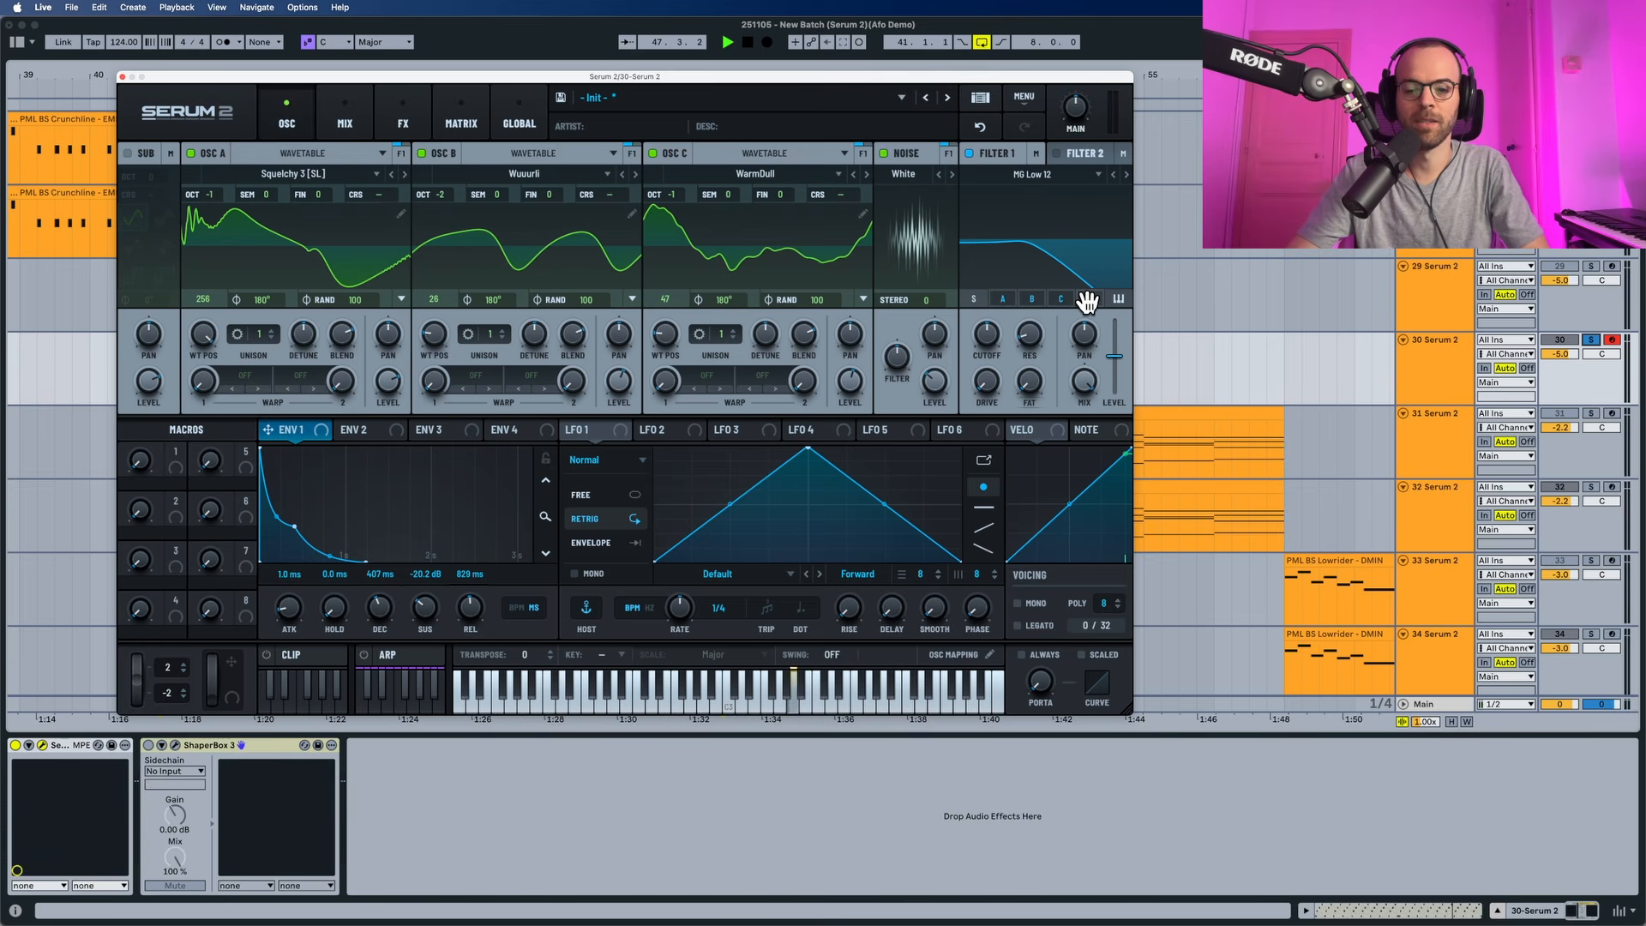
key(space)
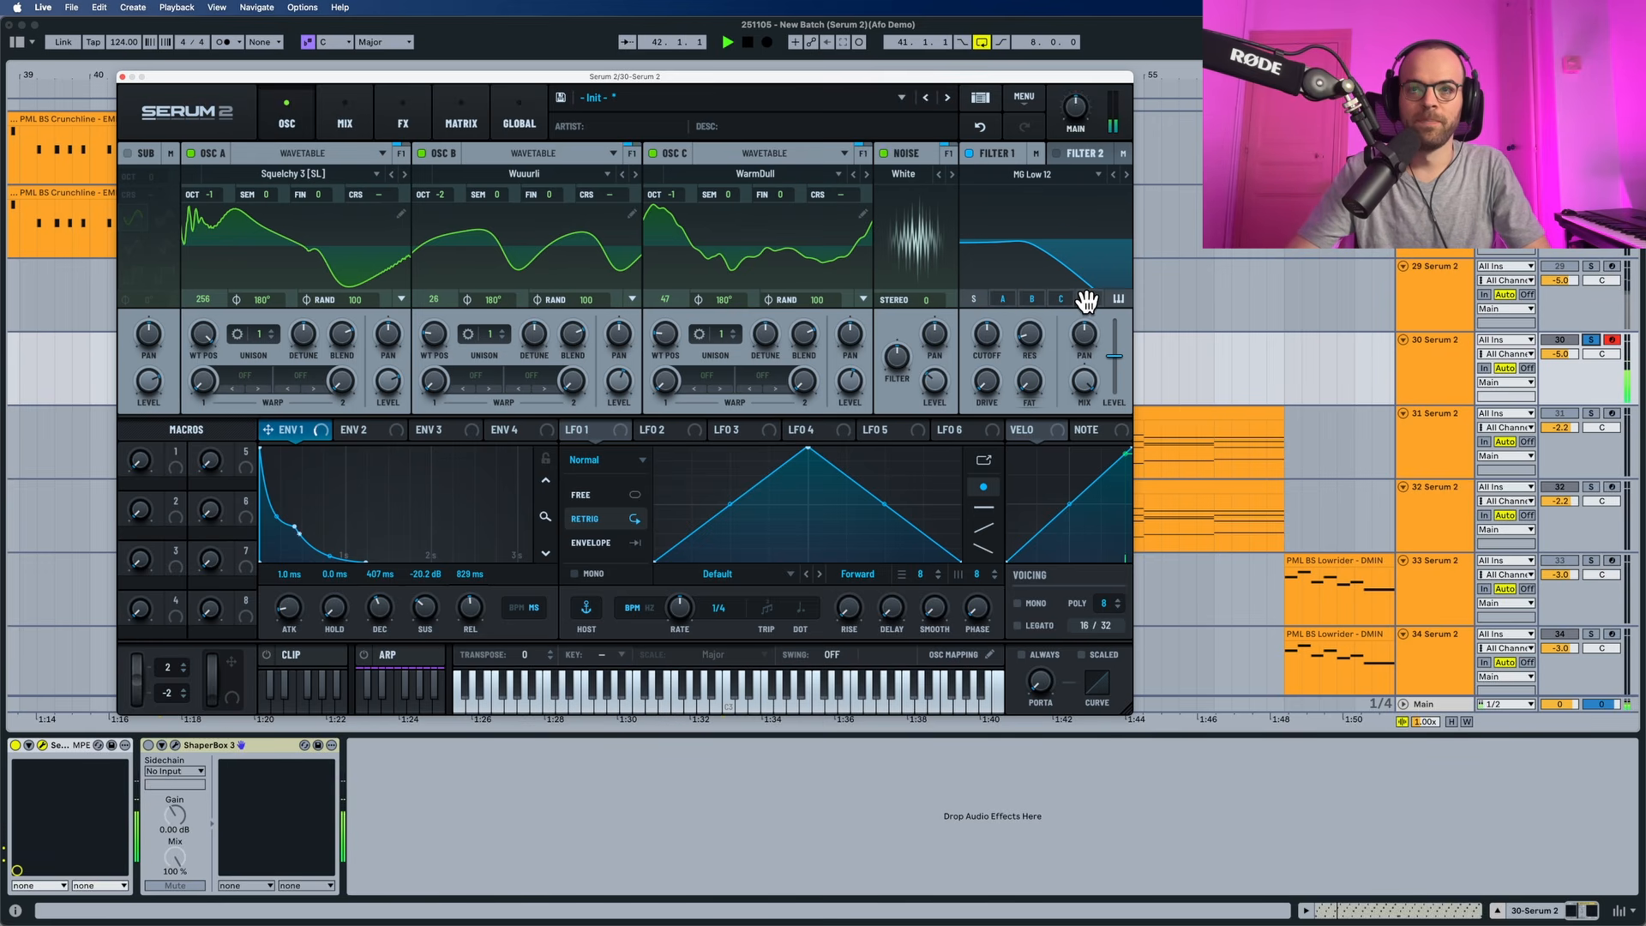
key(space)
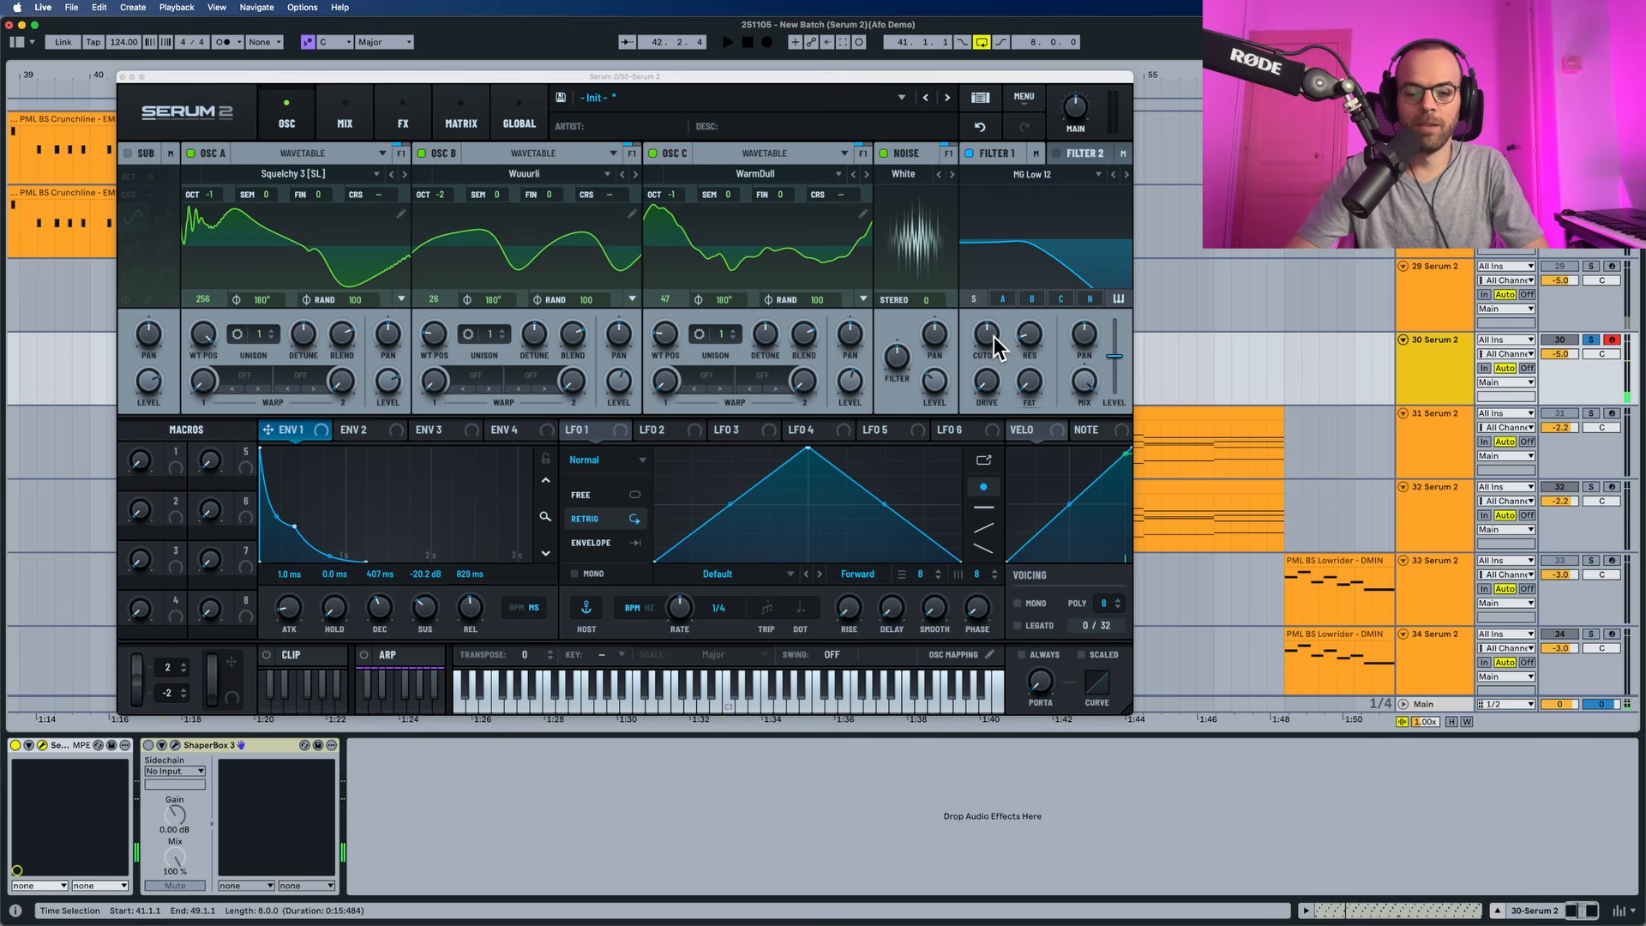
Step: Raise Filter 1's cutoff and add a little drive while listening
drag(994, 337, 1002, 289)
key(space)
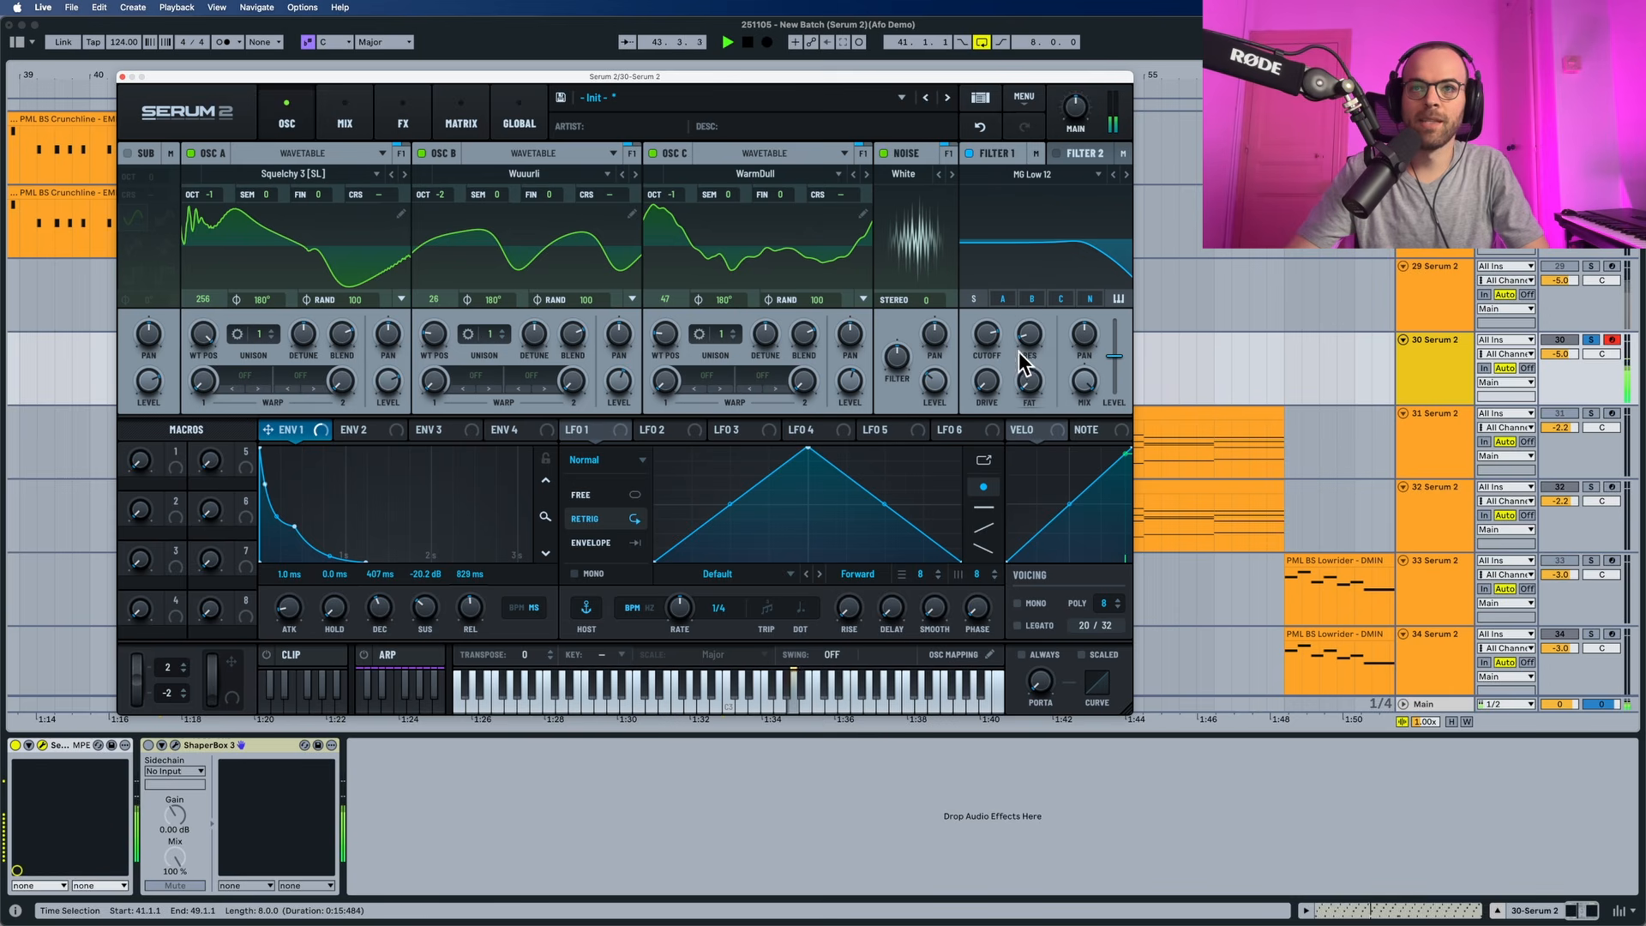
drag(986, 375, 990, 362)
key(space)
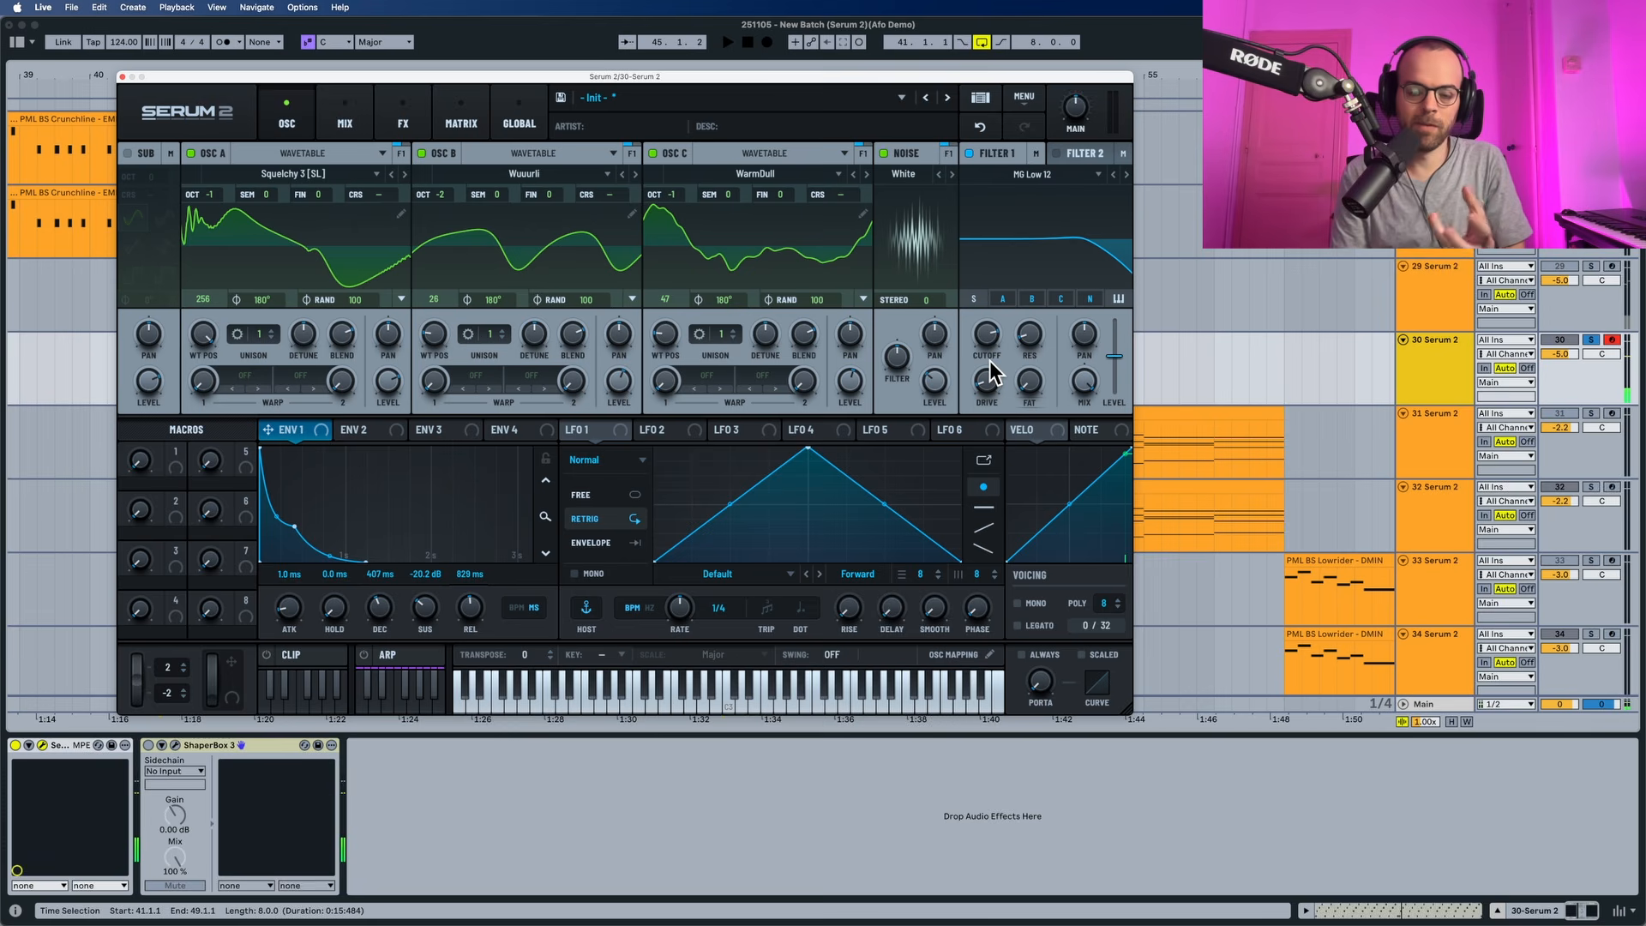
key(space)
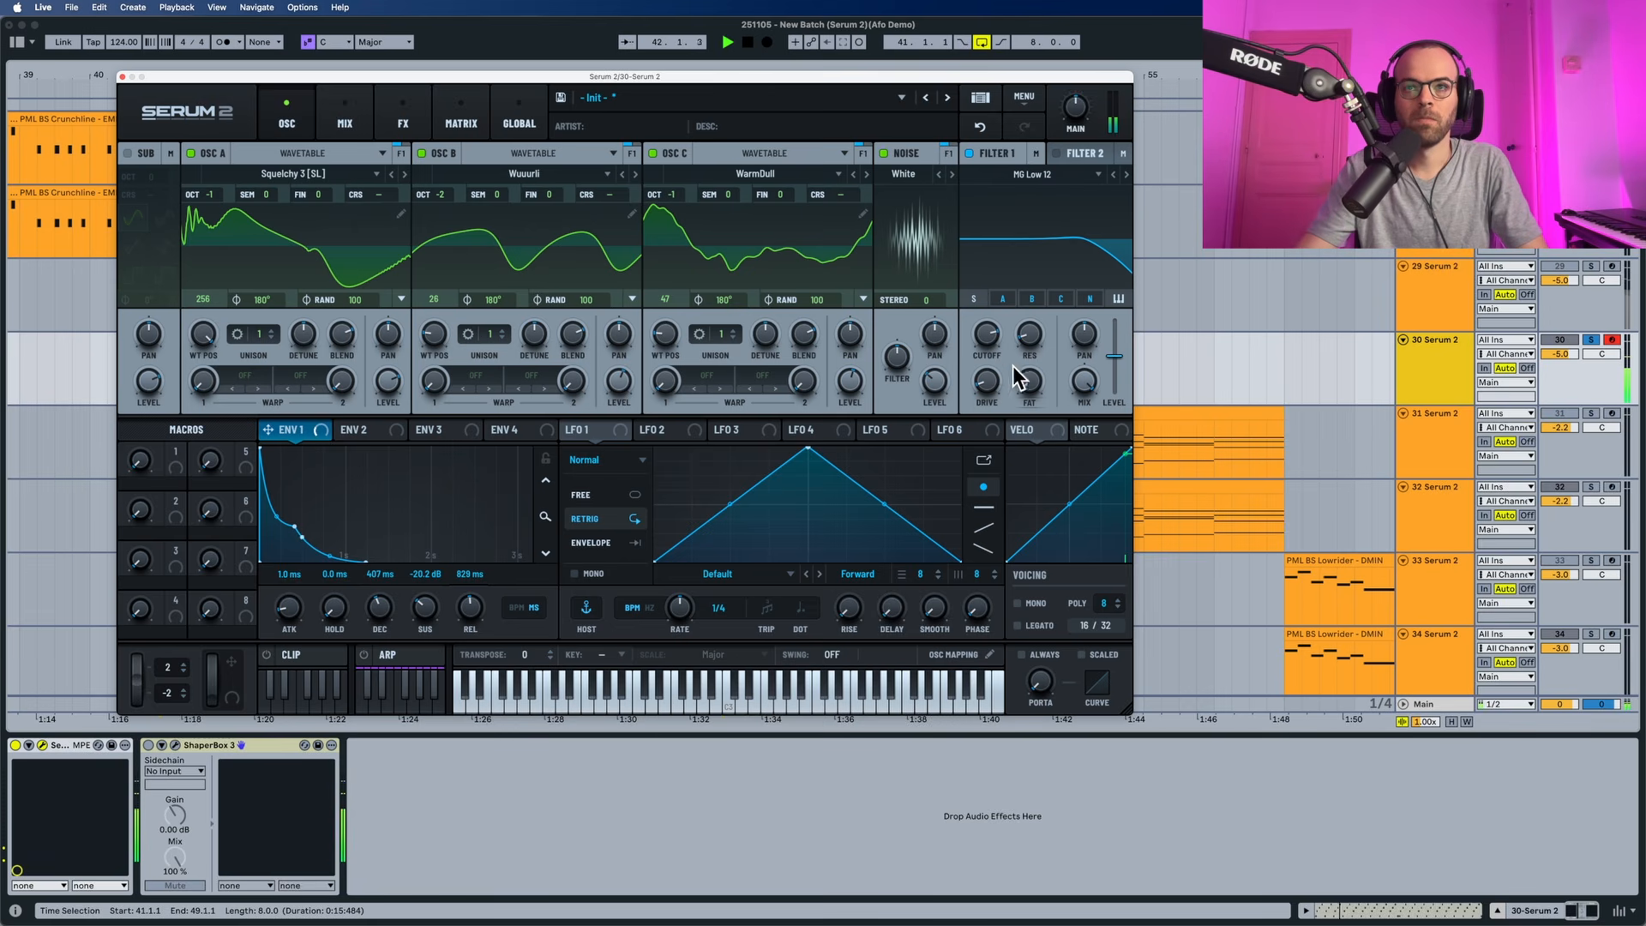
key(space)
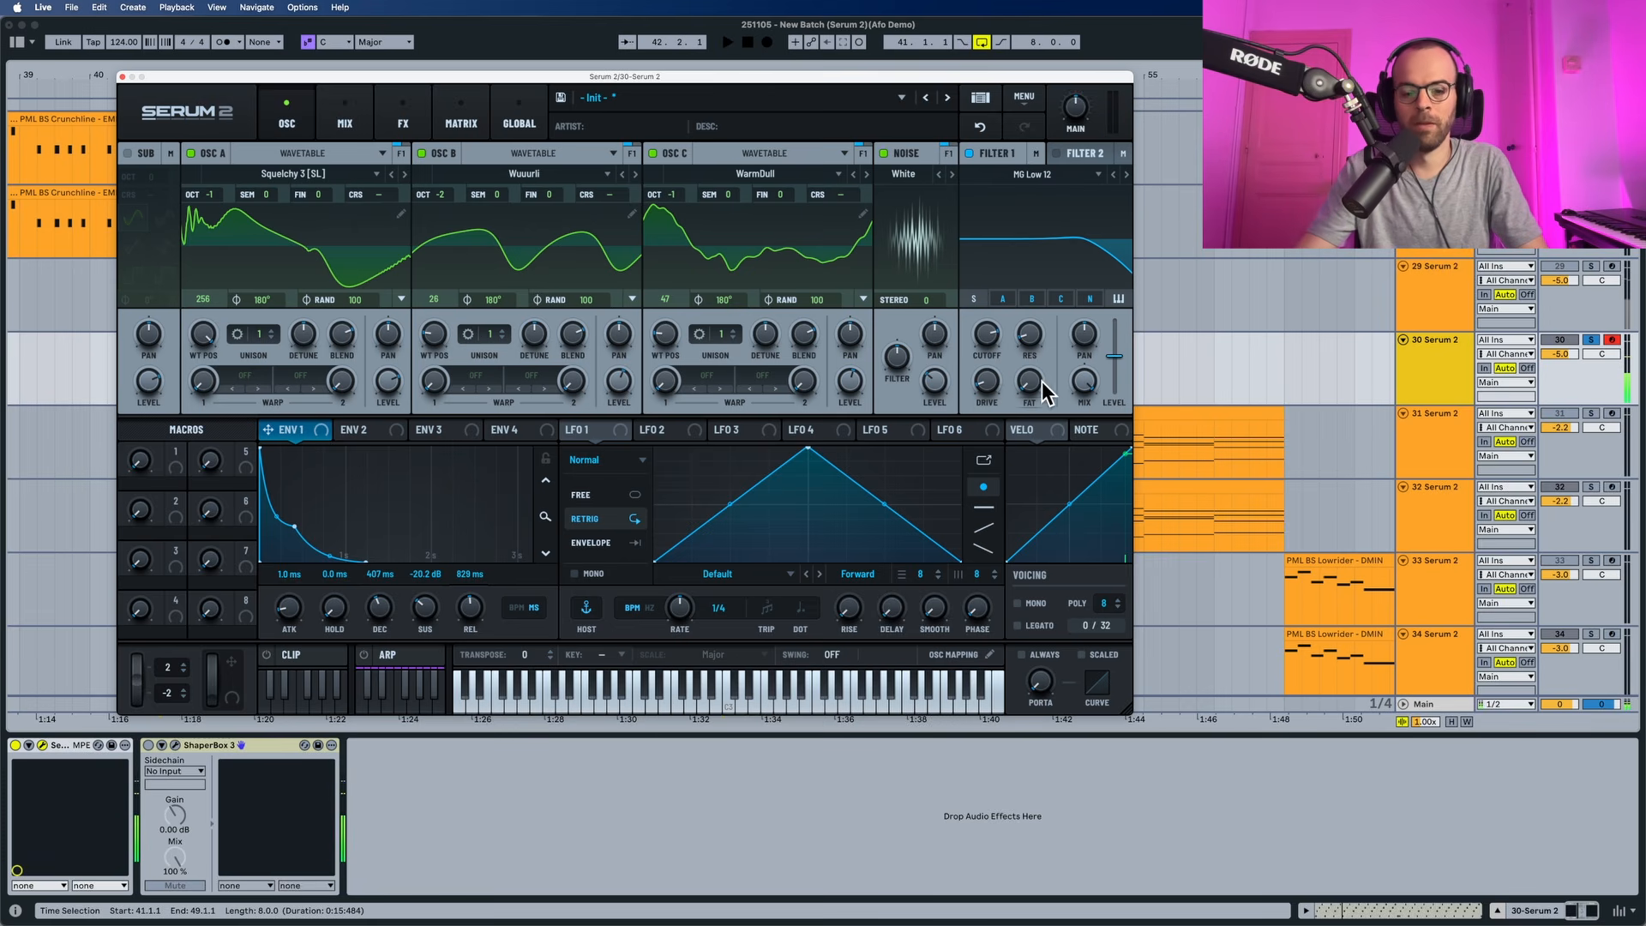
Step: Add an Equalizer effect, make its low band a low cut at 210 Hz with a Q of 43, and audition it
click(412, 116)
click(147, 180)
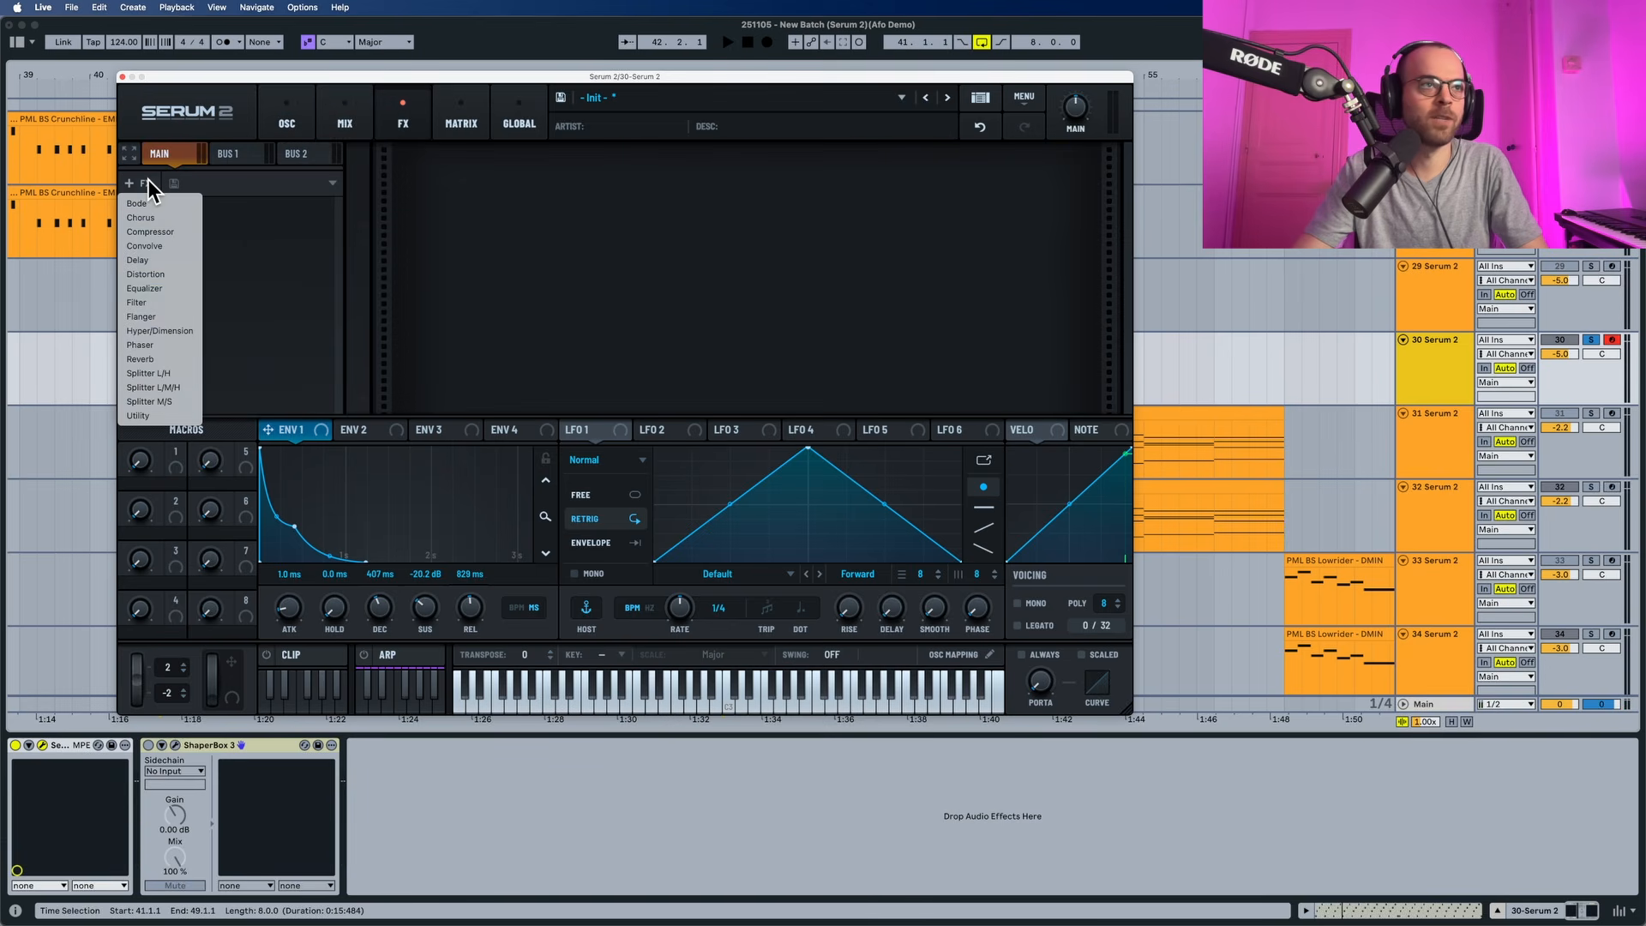
click(156, 283)
key(space)
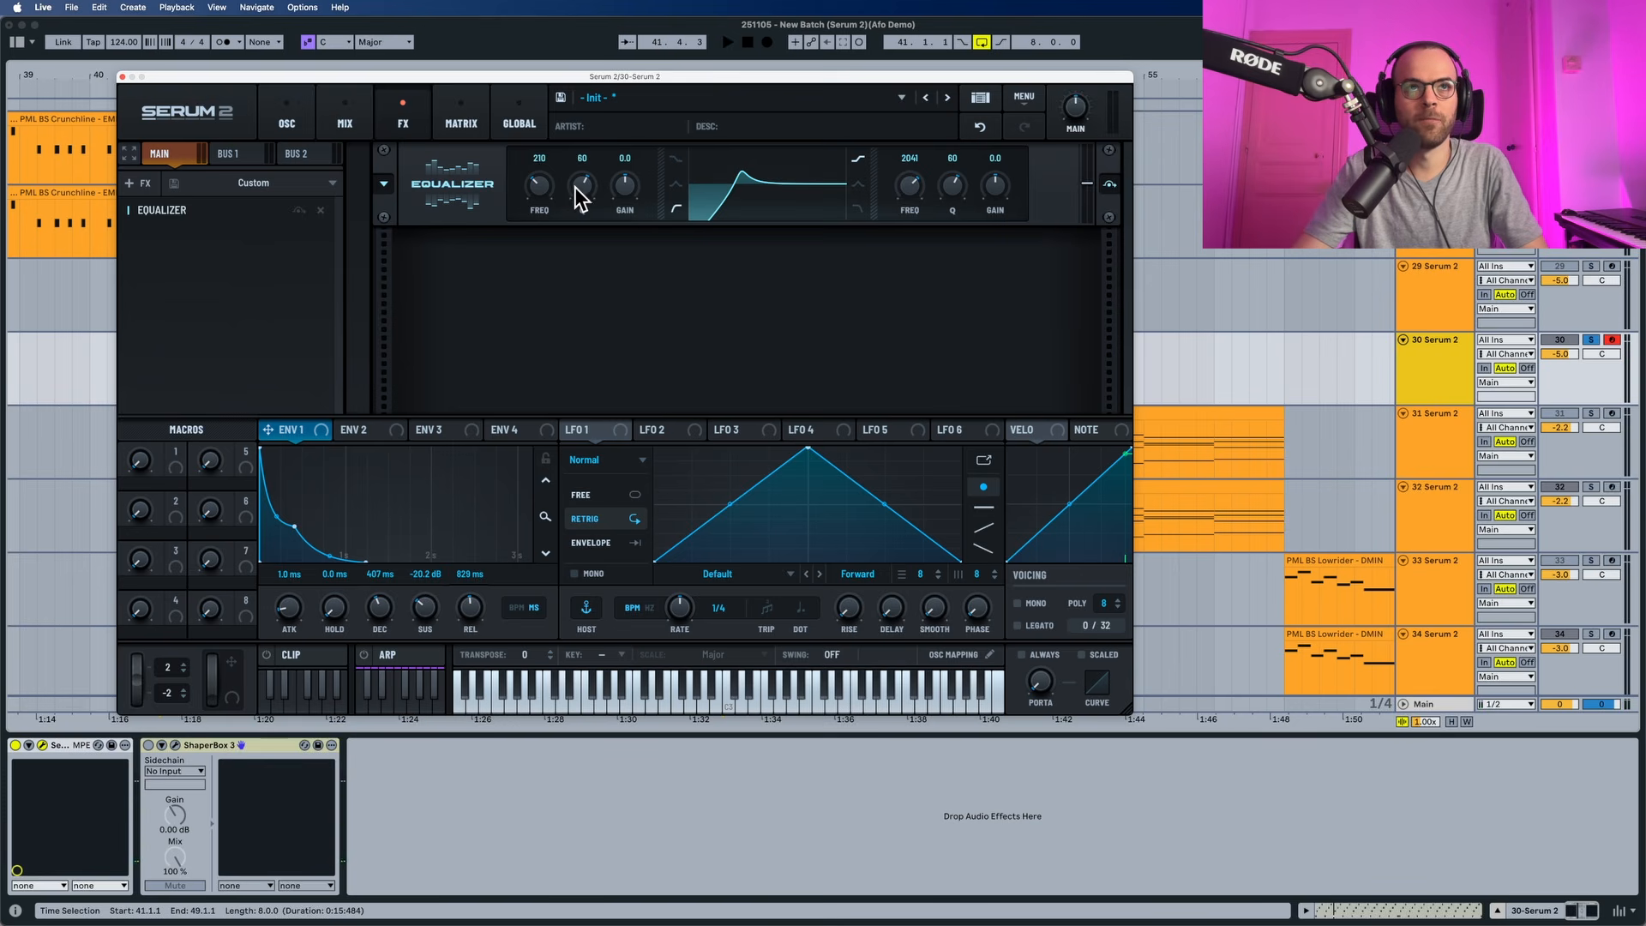
mouse_move(574, 187)
mouse_down()
mouse_move(572, 221)
mouse_move(581, 192)
mouse_up()
key(space)
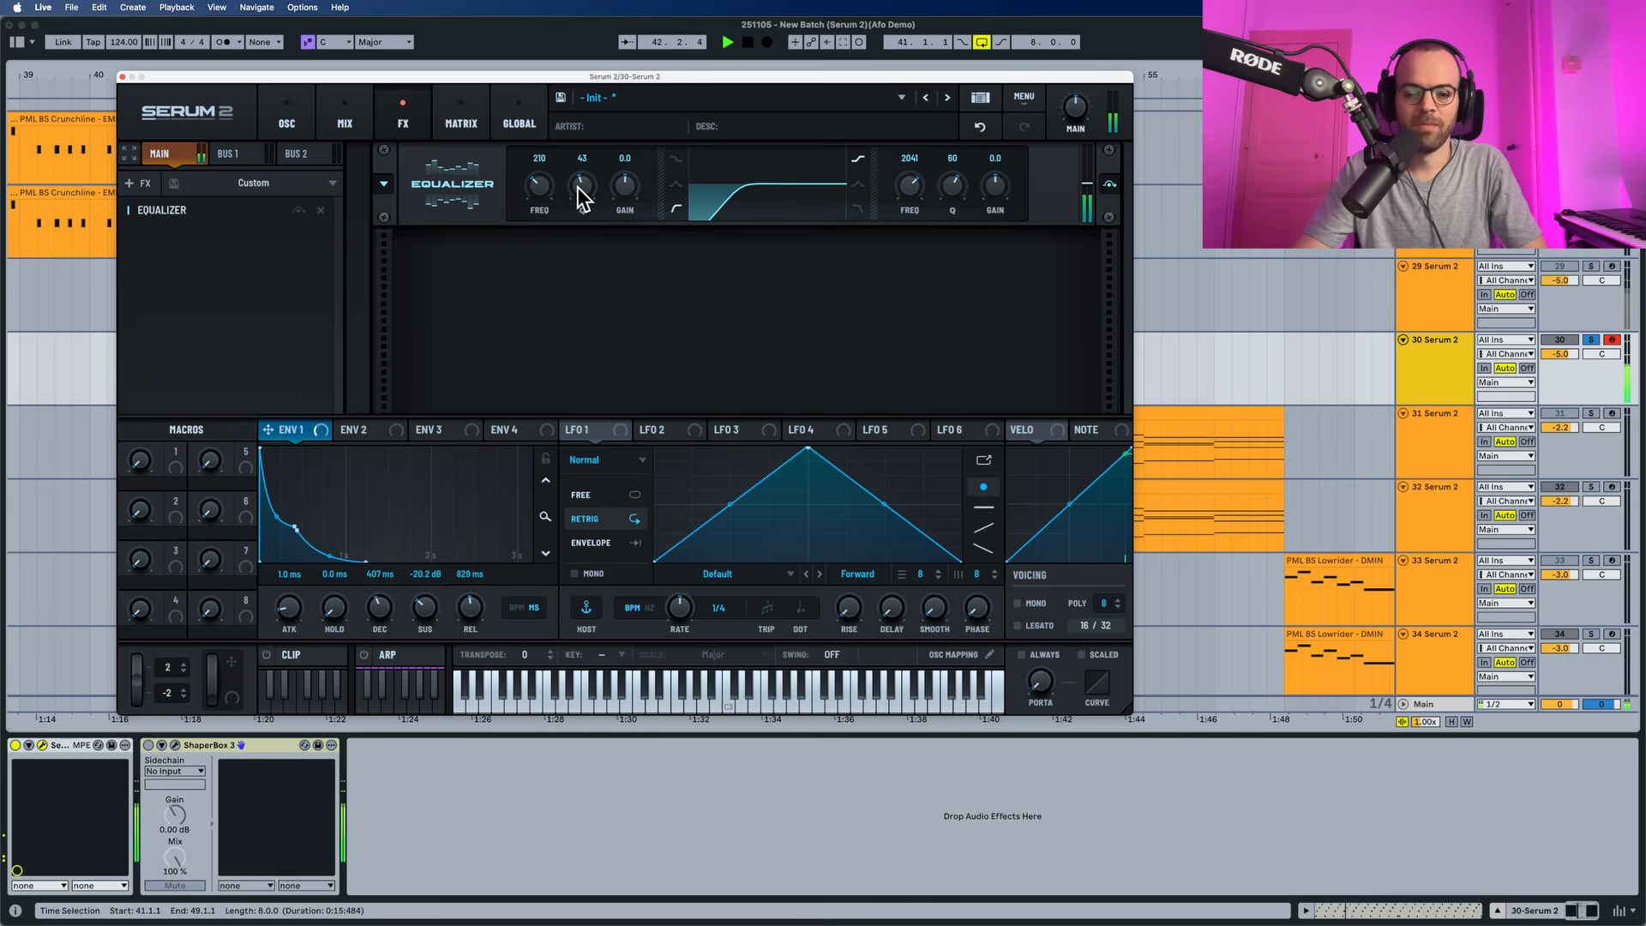
key(space)
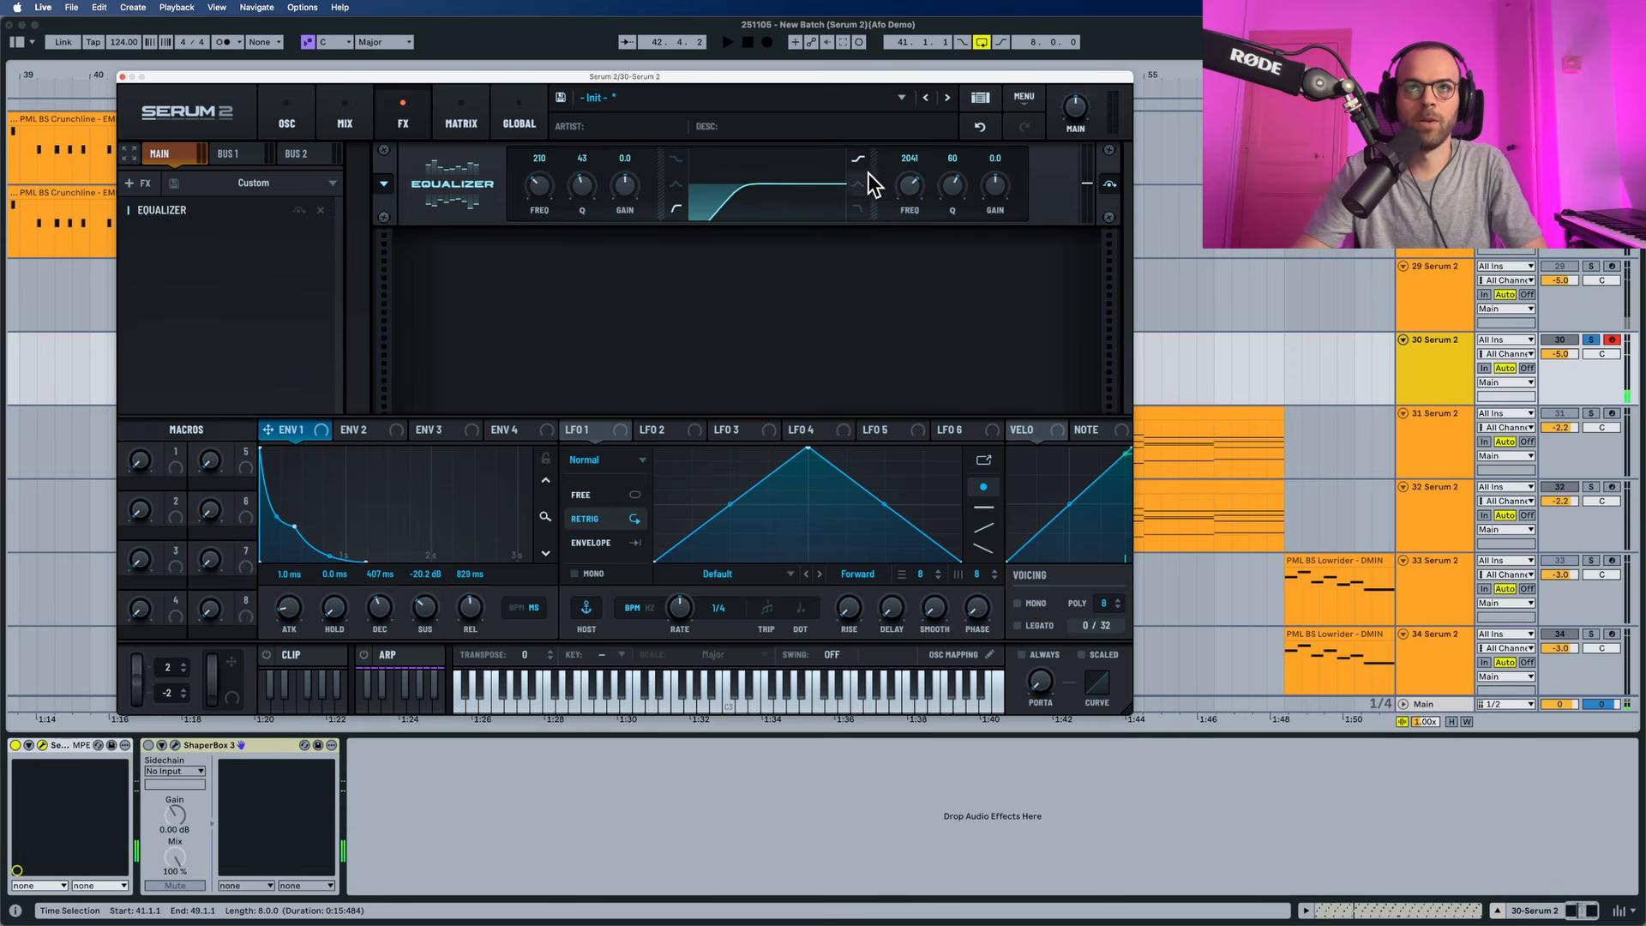
Step: Boost the Equalizer's high shelf gain to 5.0 dB and listen to the result
drag(1002, 192, 1002, 173)
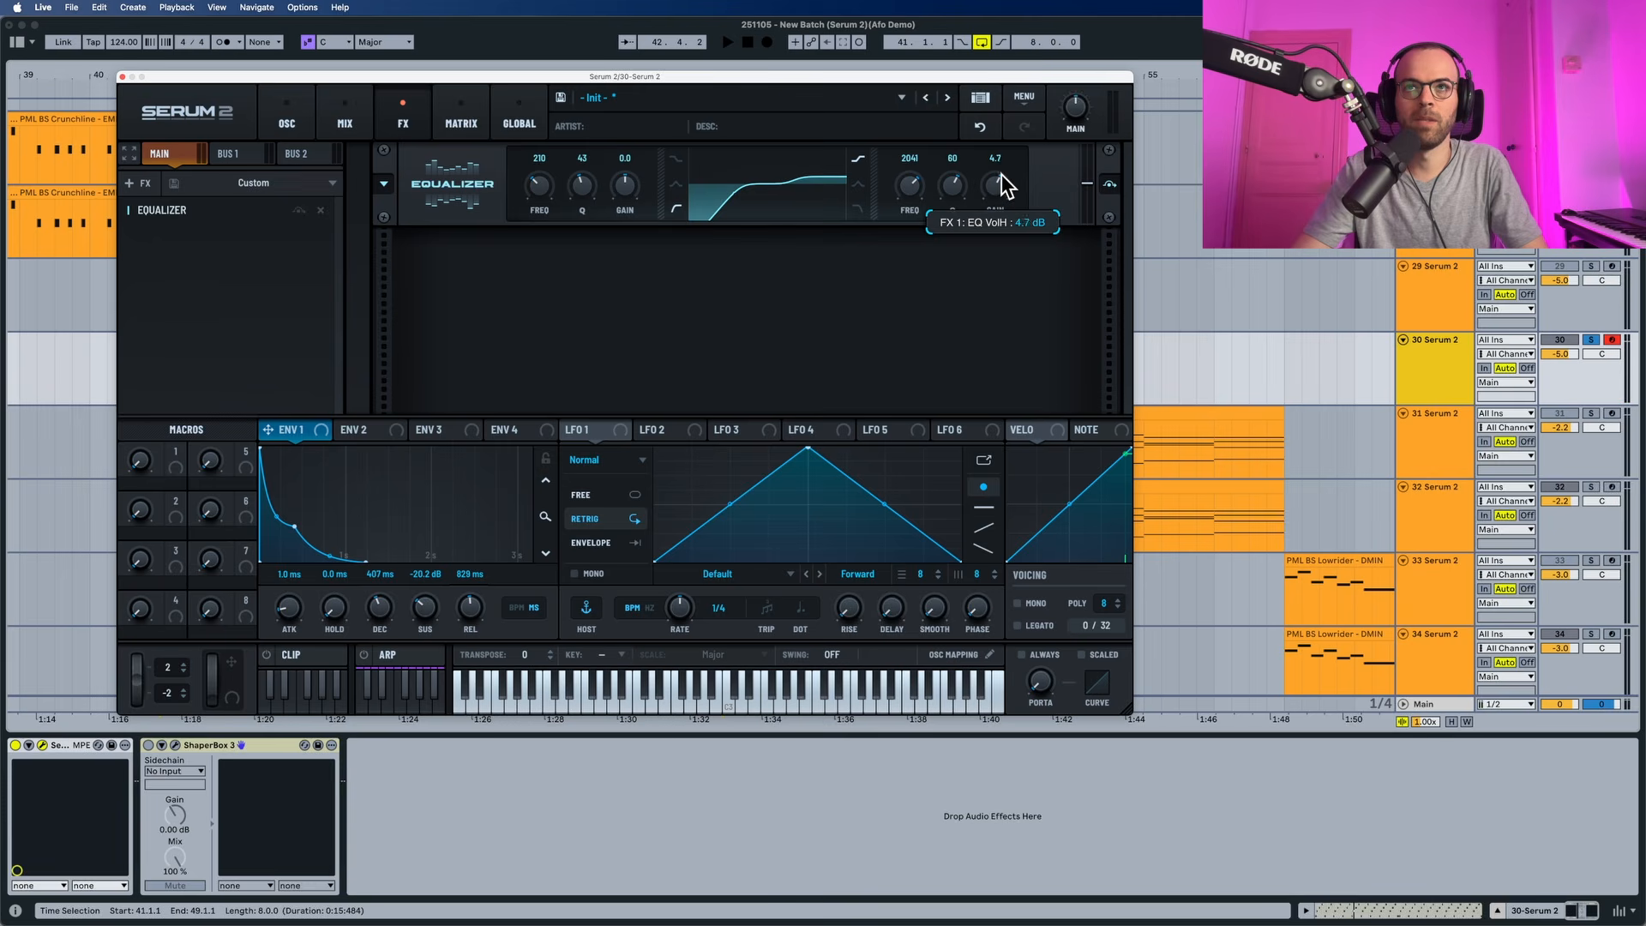
key(space)
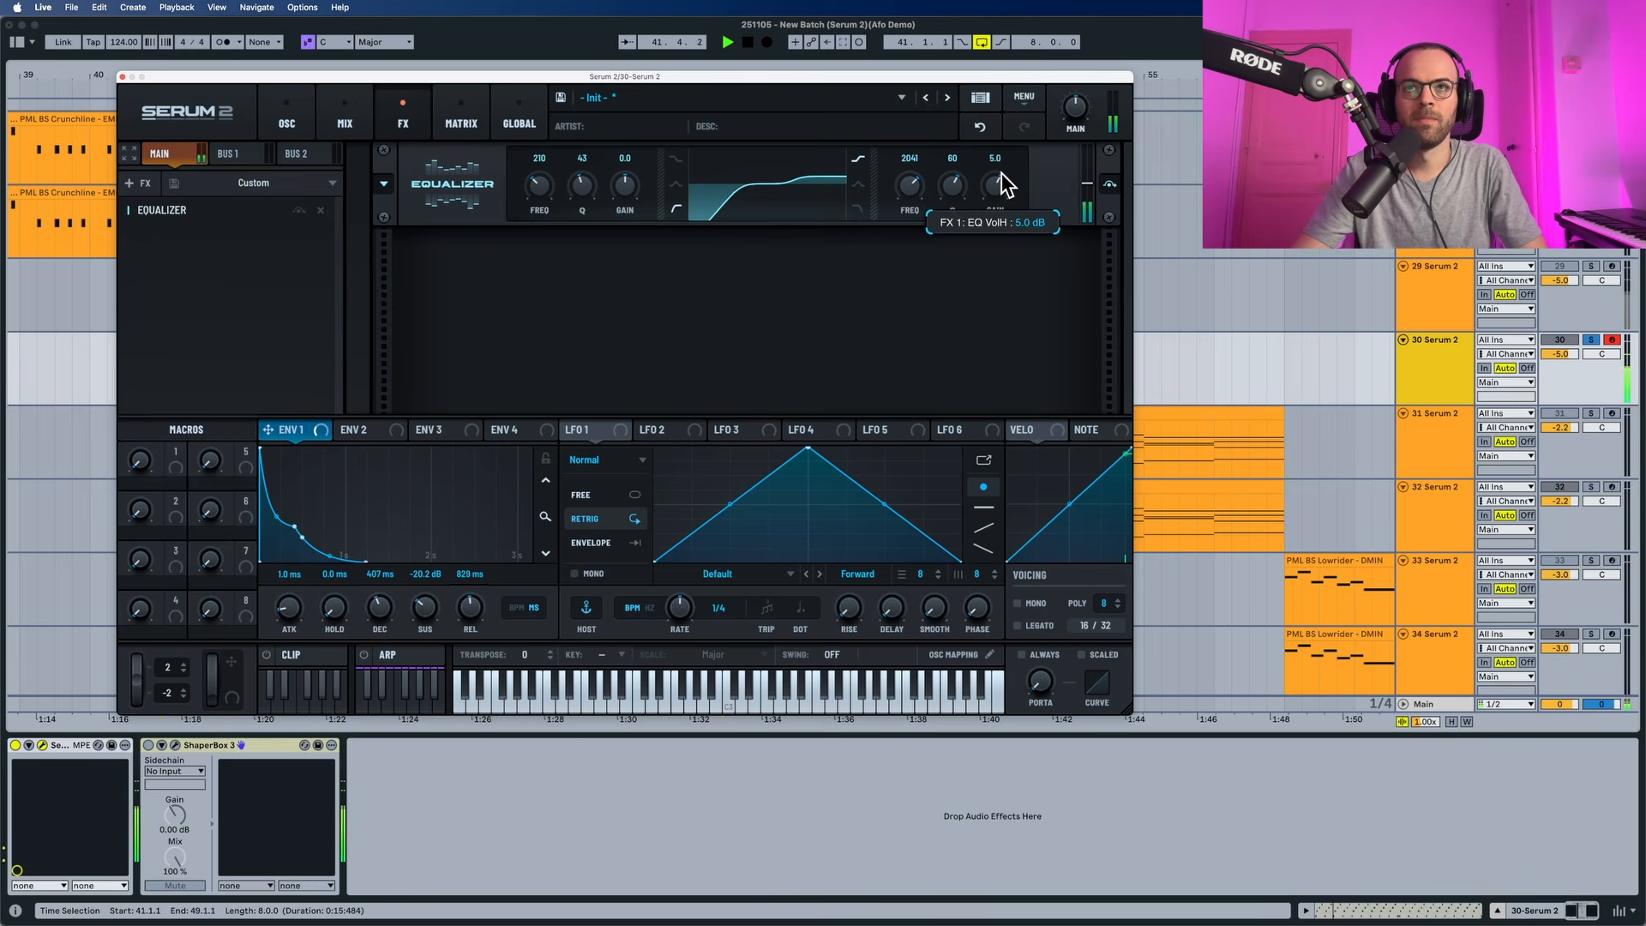
key(space)
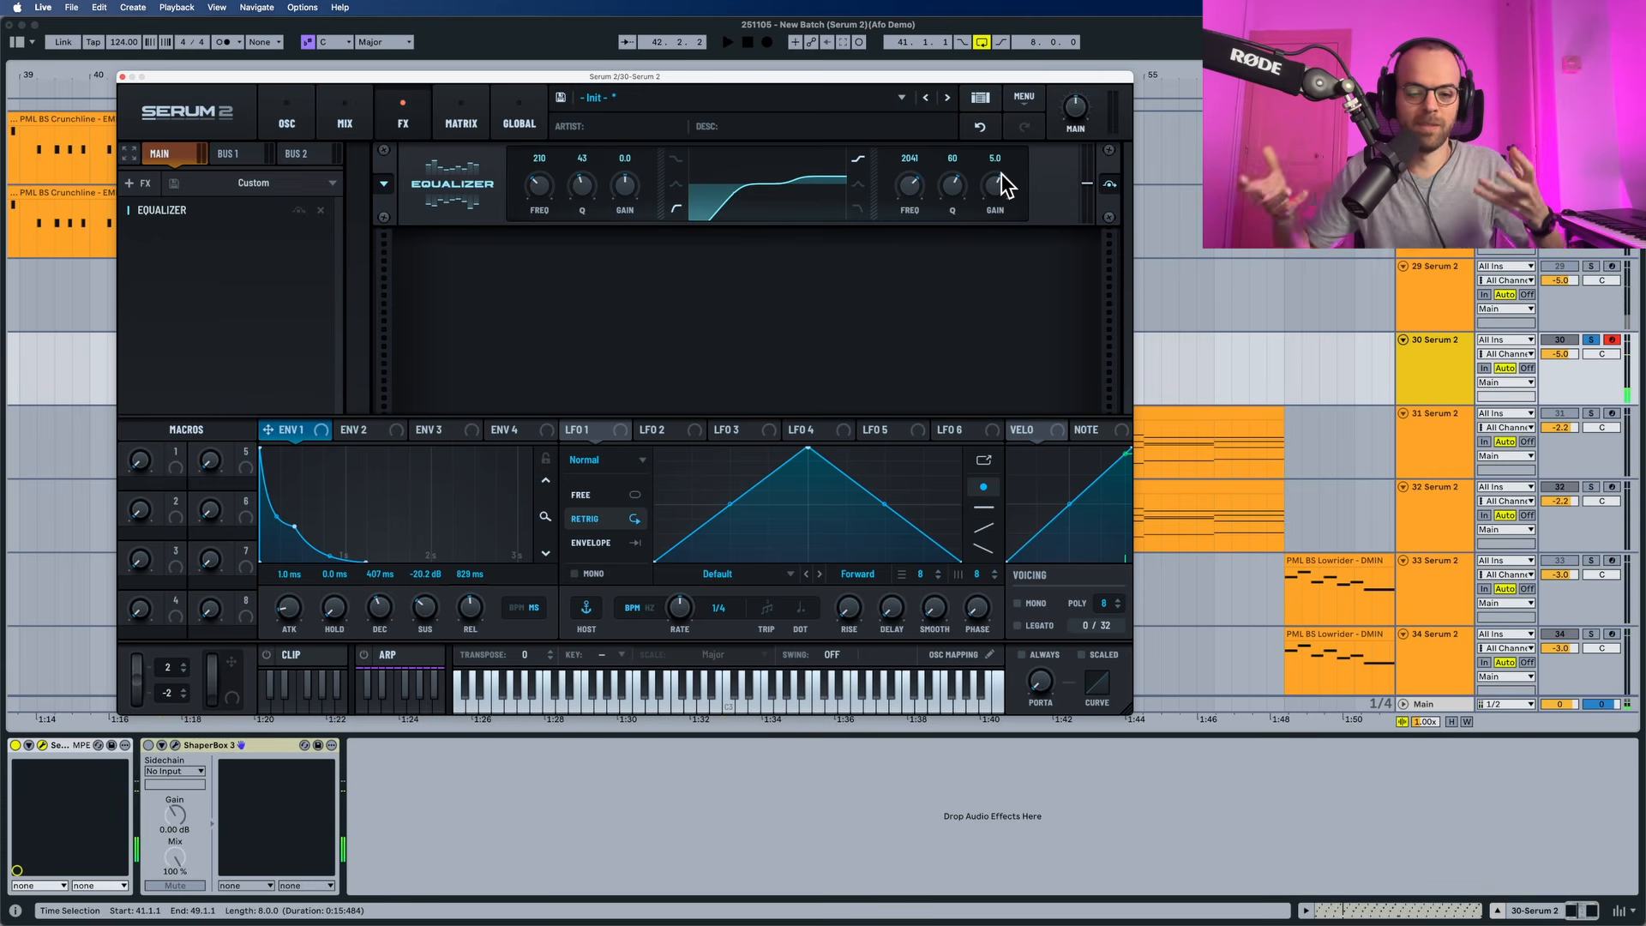
Step: Add a Delay effect, switch it to Ping-Pong mode, and audition it
click(146, 183)
click(144, 263)
key(space)
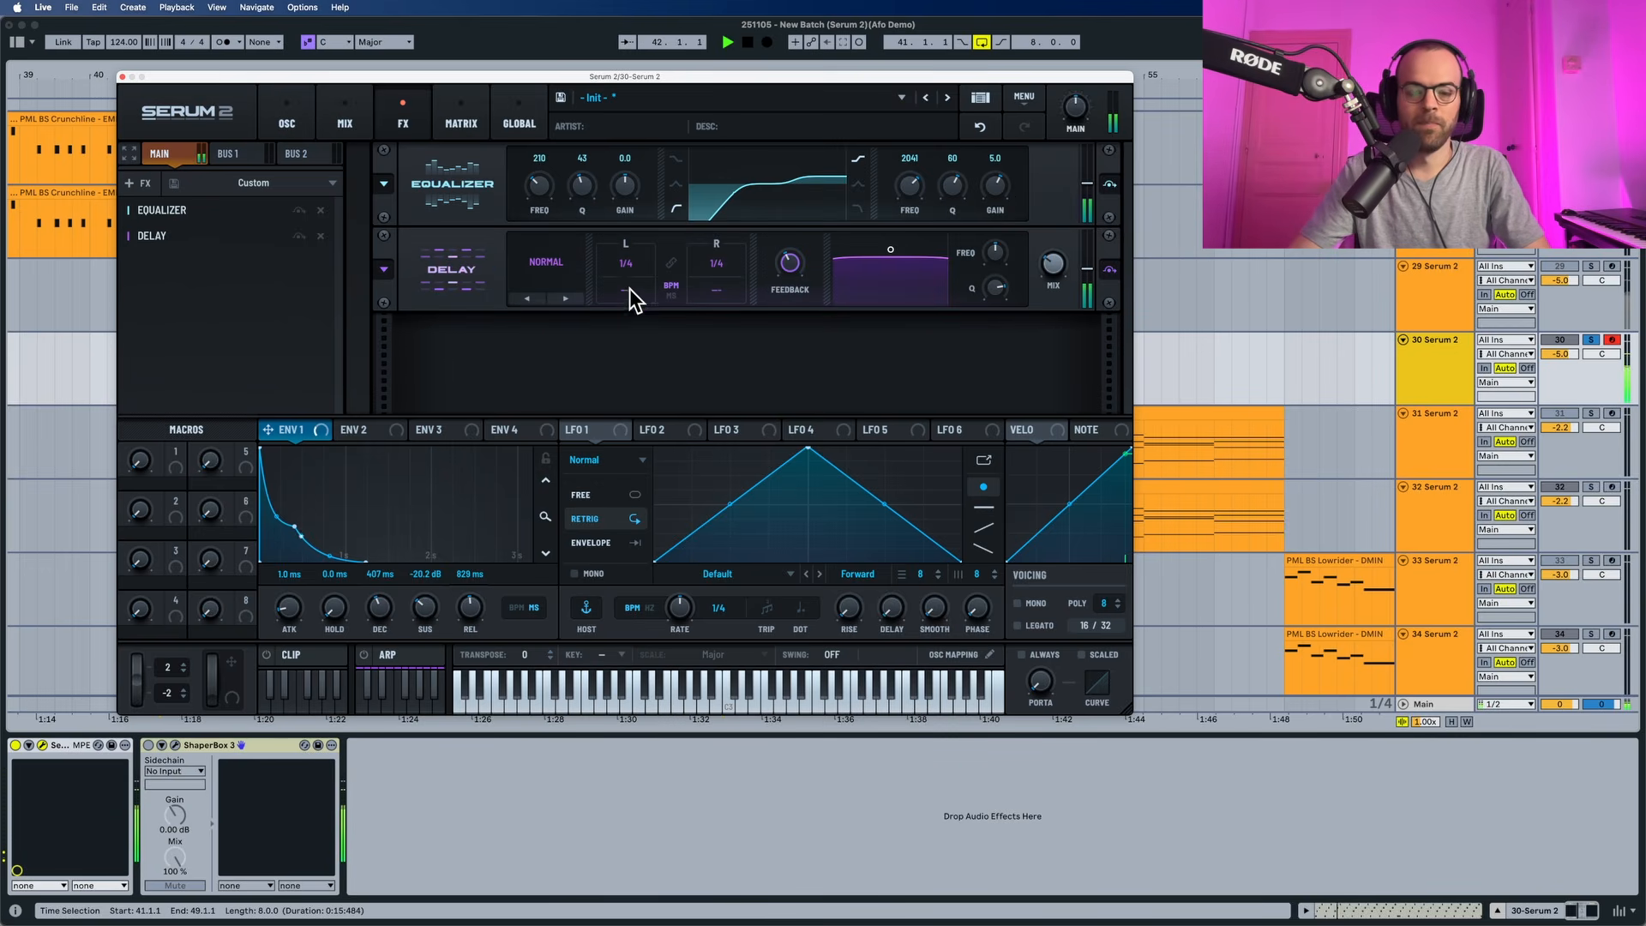
key(space)
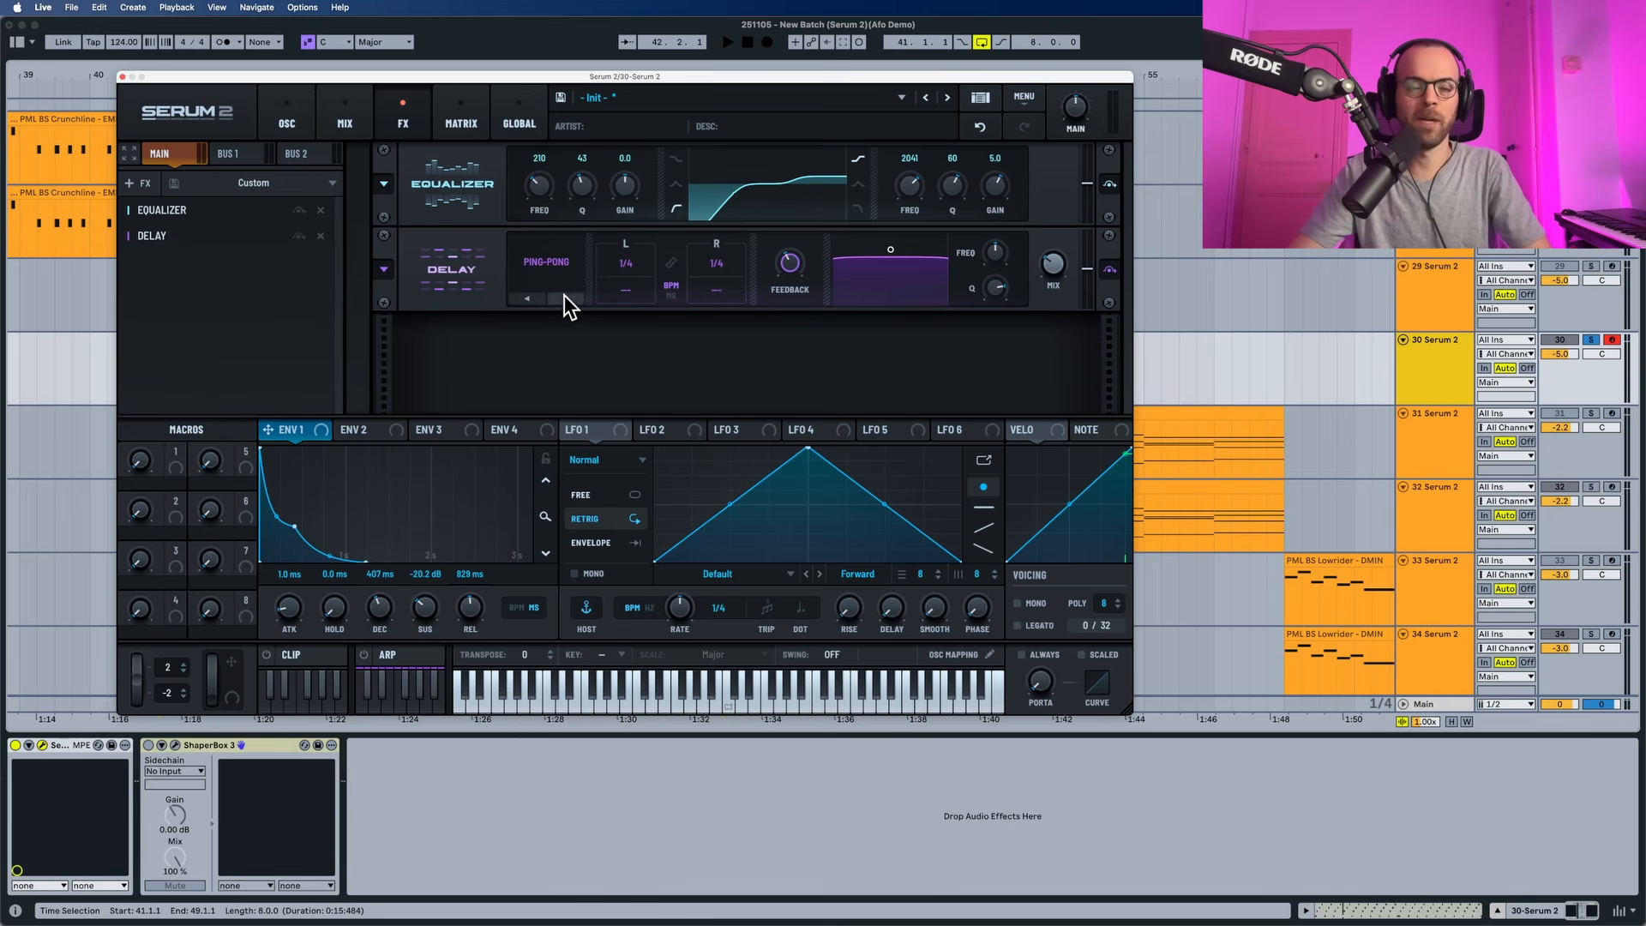
key(space)
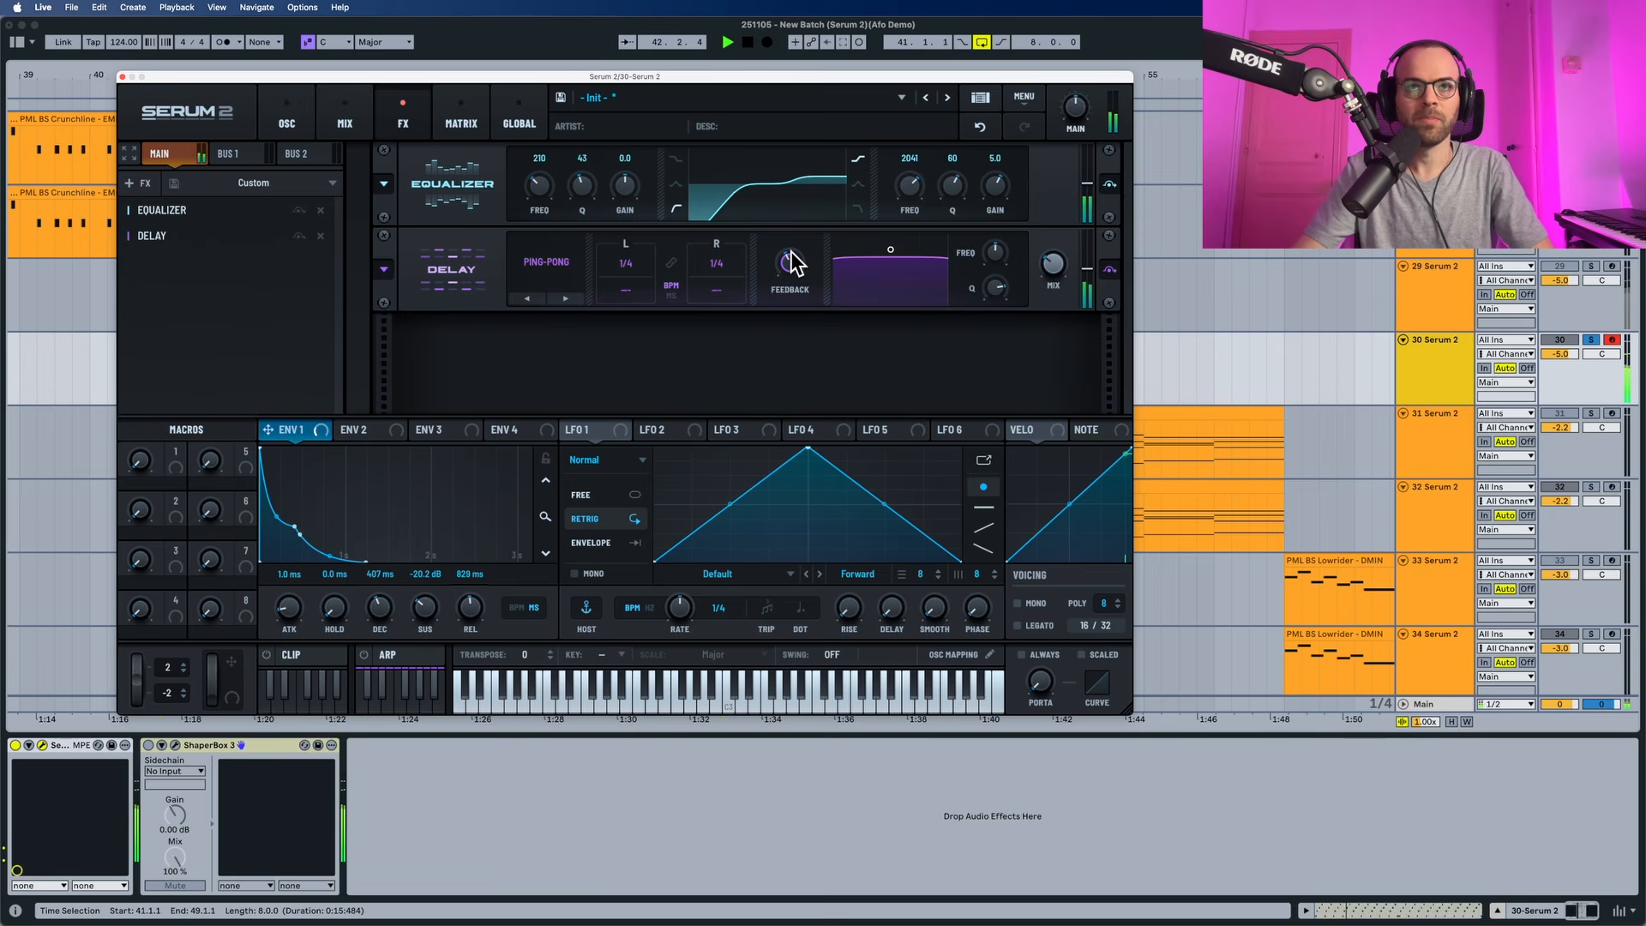
key(space)
mouse_move(795, 268)
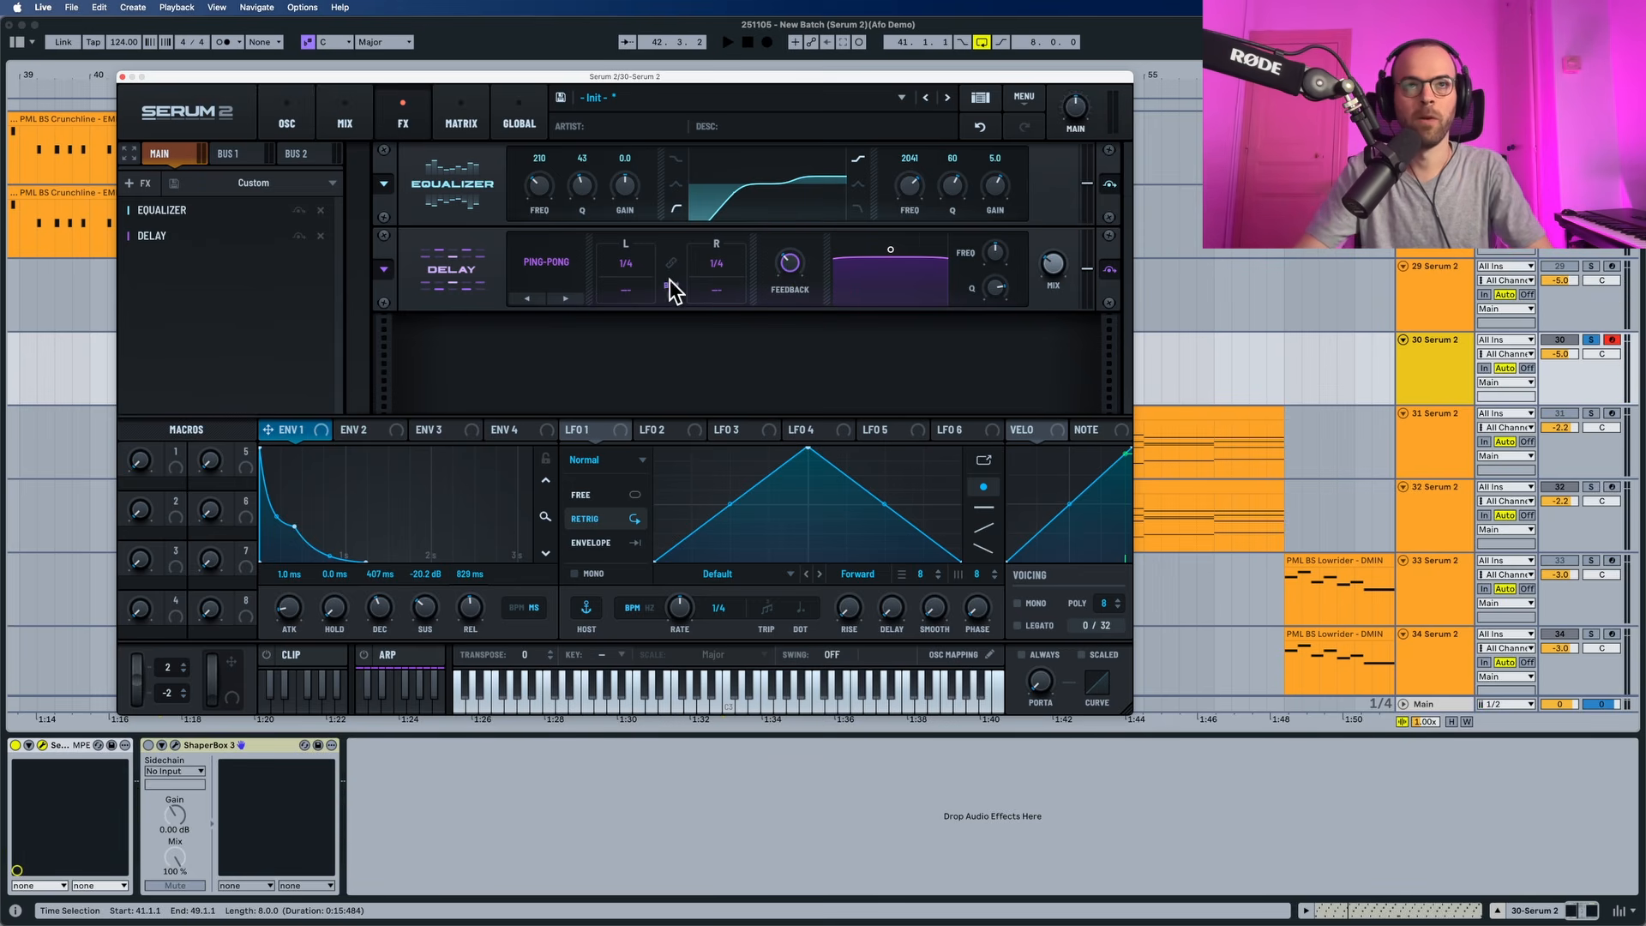
Step: Narrow the Delay's filter bandwidth by lowering its Q while listening
key(space)
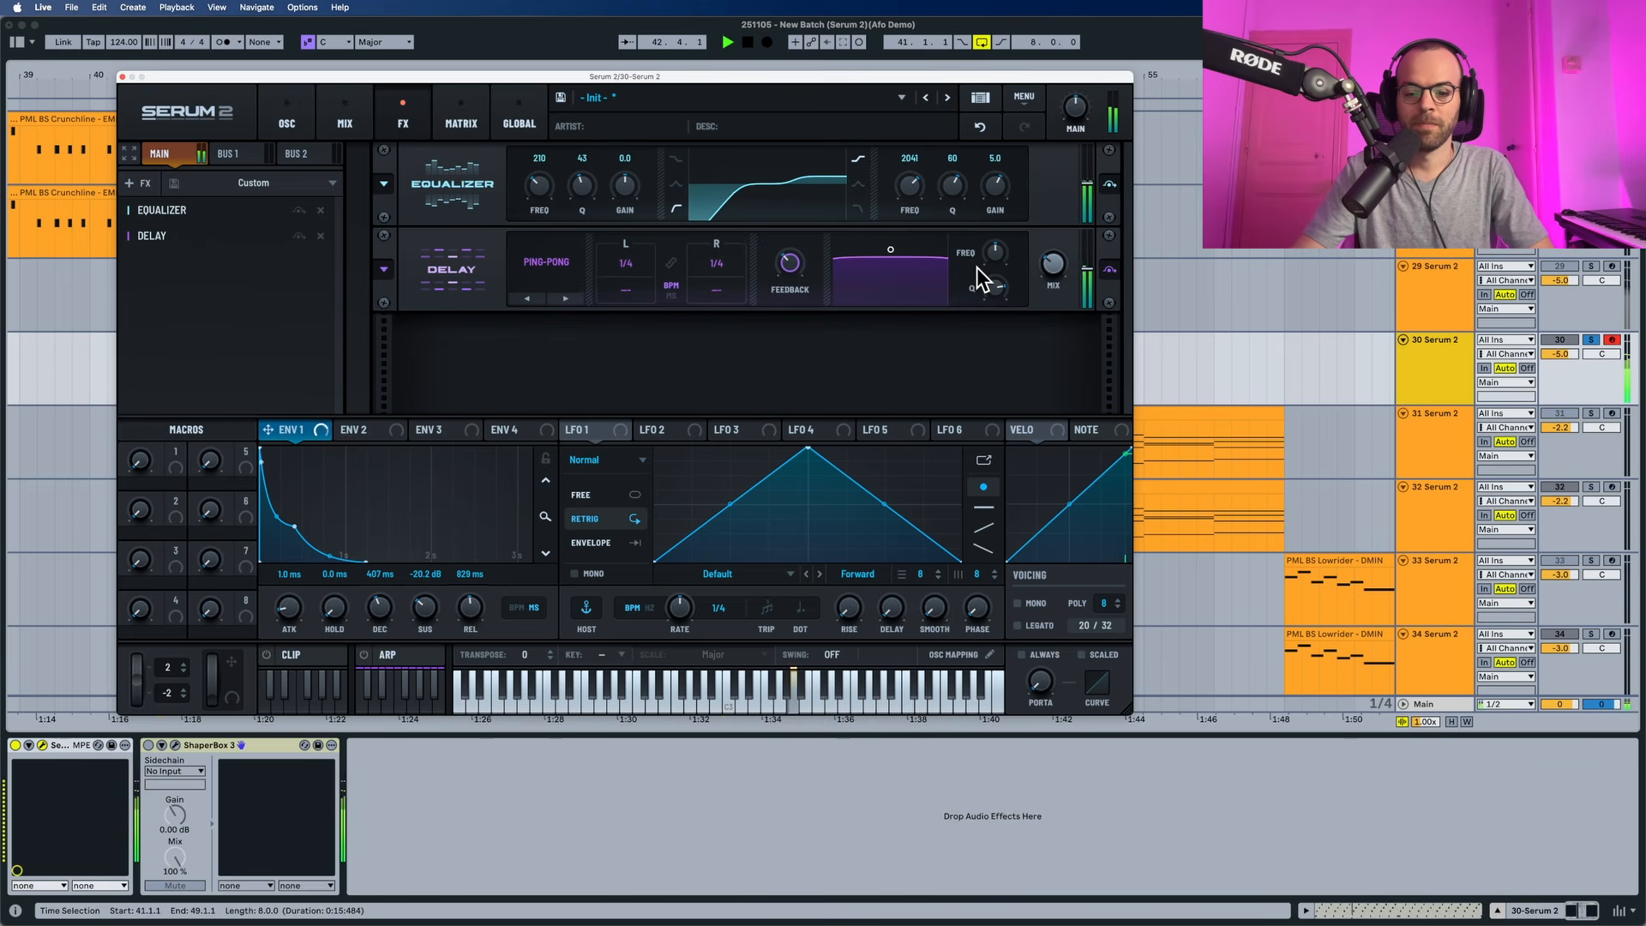
key(space)
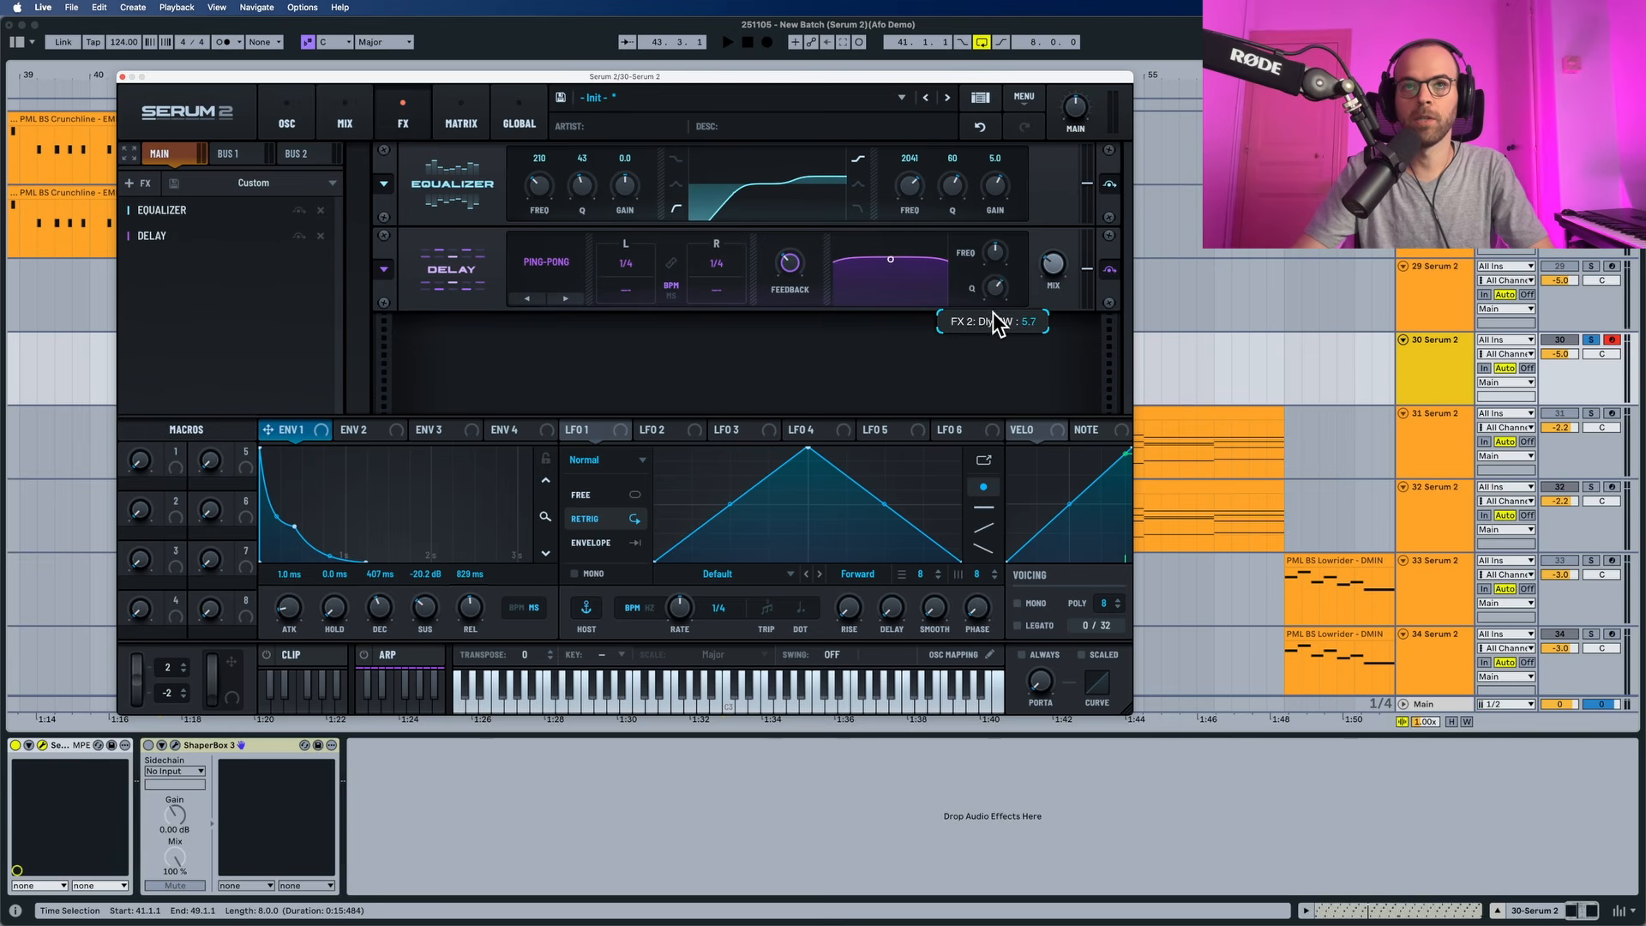
key(space)
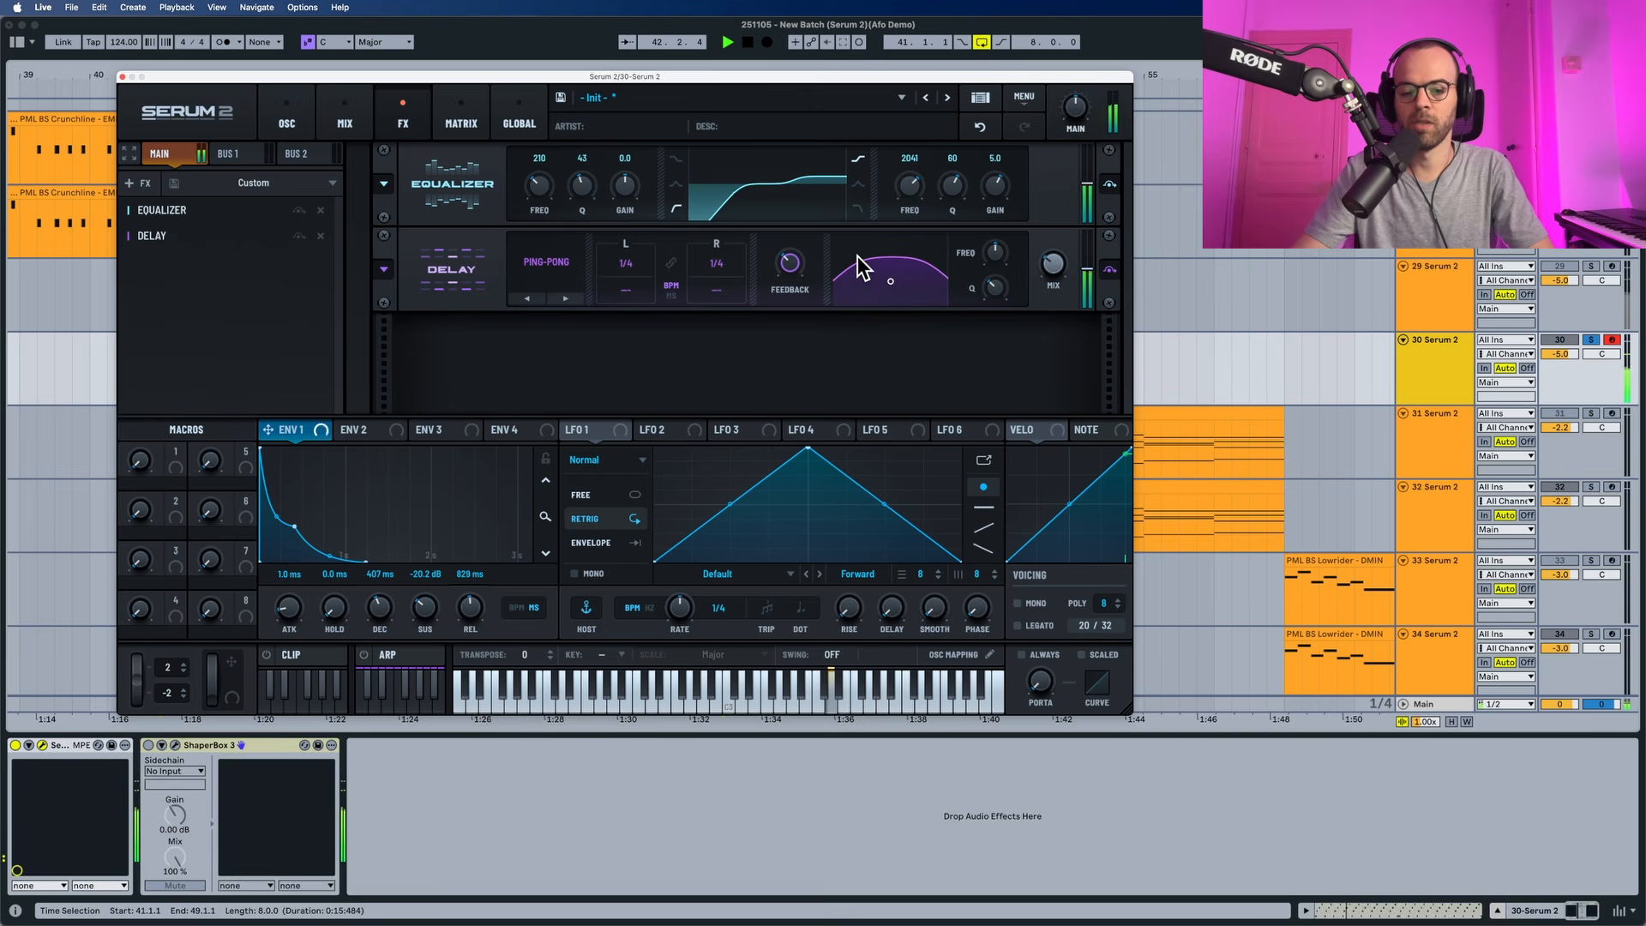
Step: Add a Reverb effect in Hall mode with its low cut at 46, and audition it
mouse_move(1044, 263)
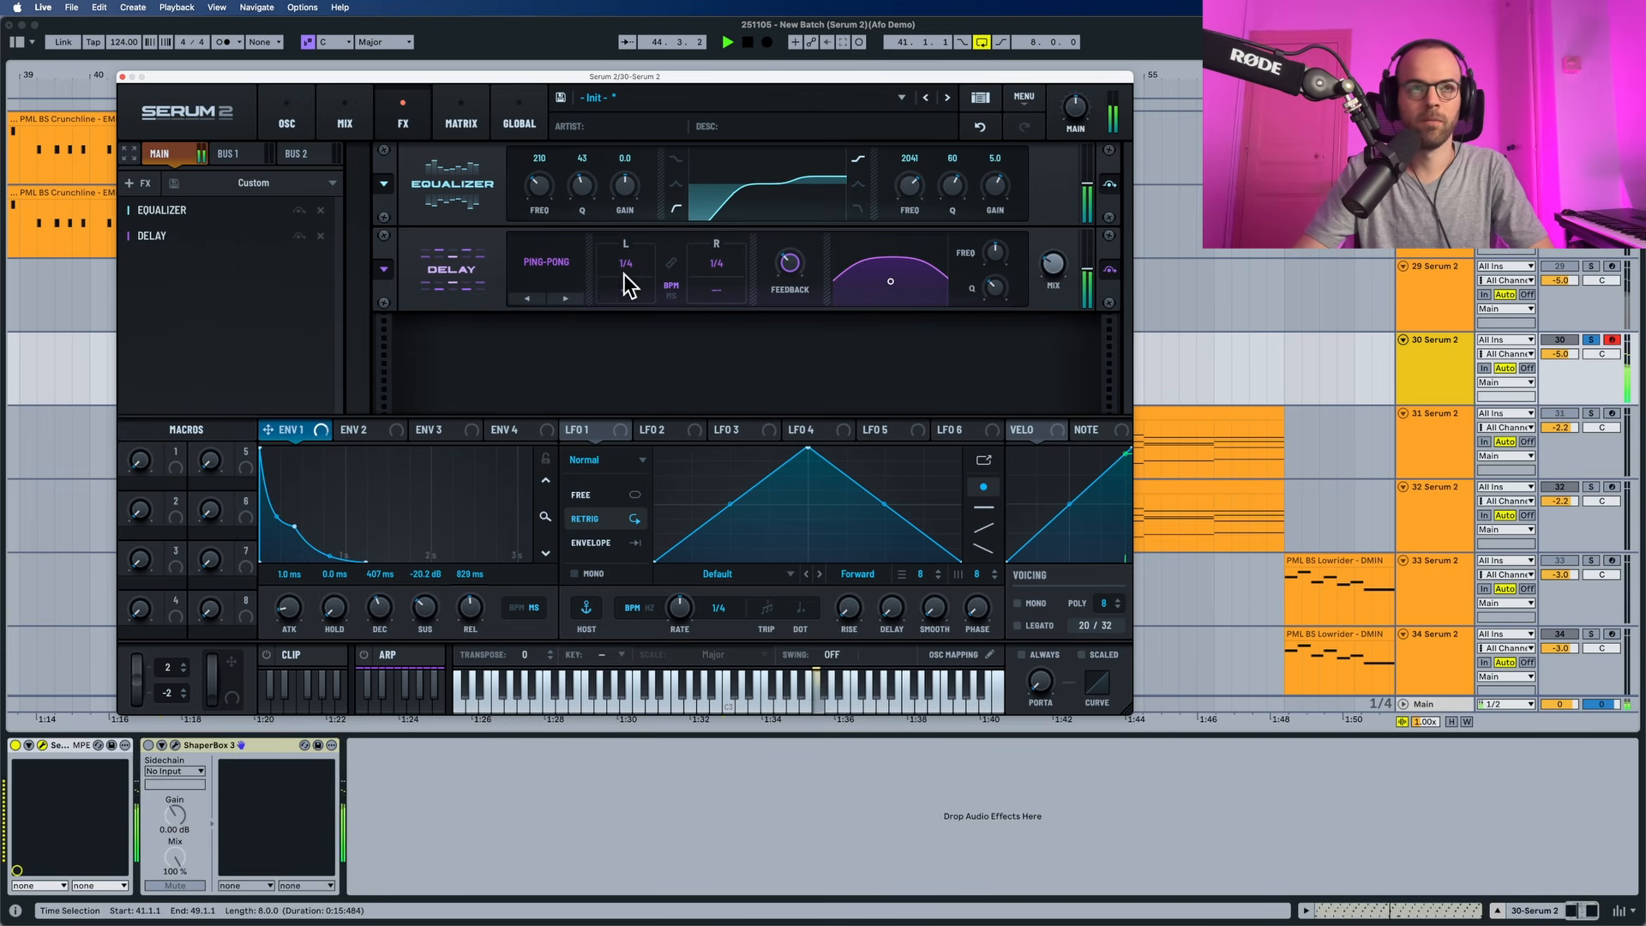
click(142, 186)
key(space)
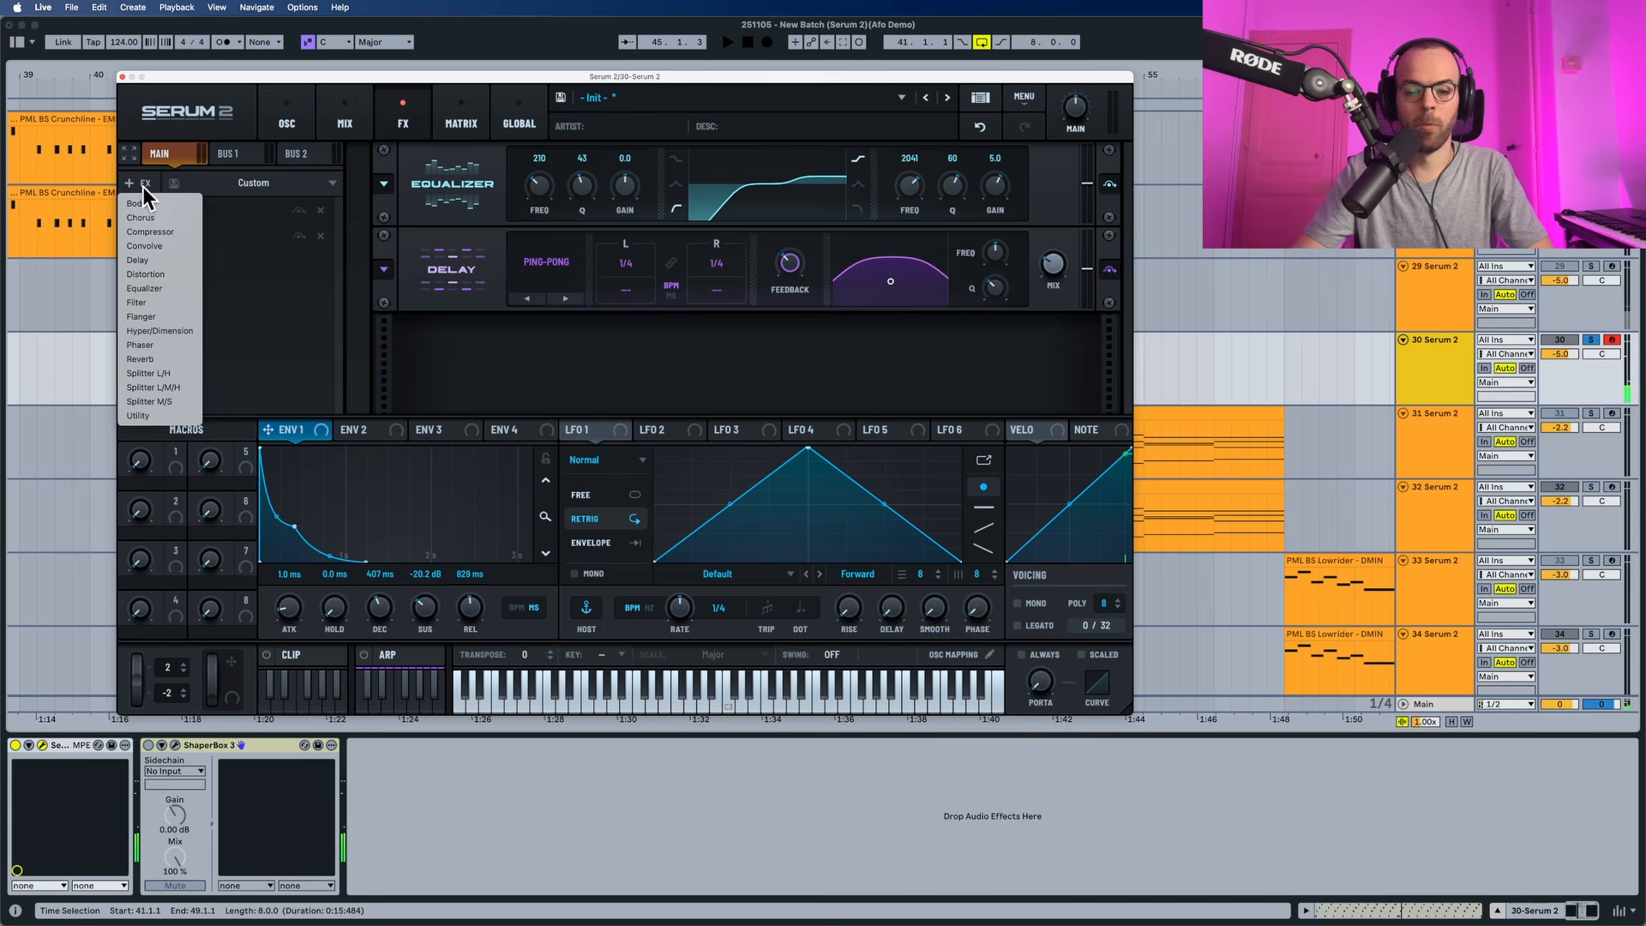
click(156, 356)
key(space)
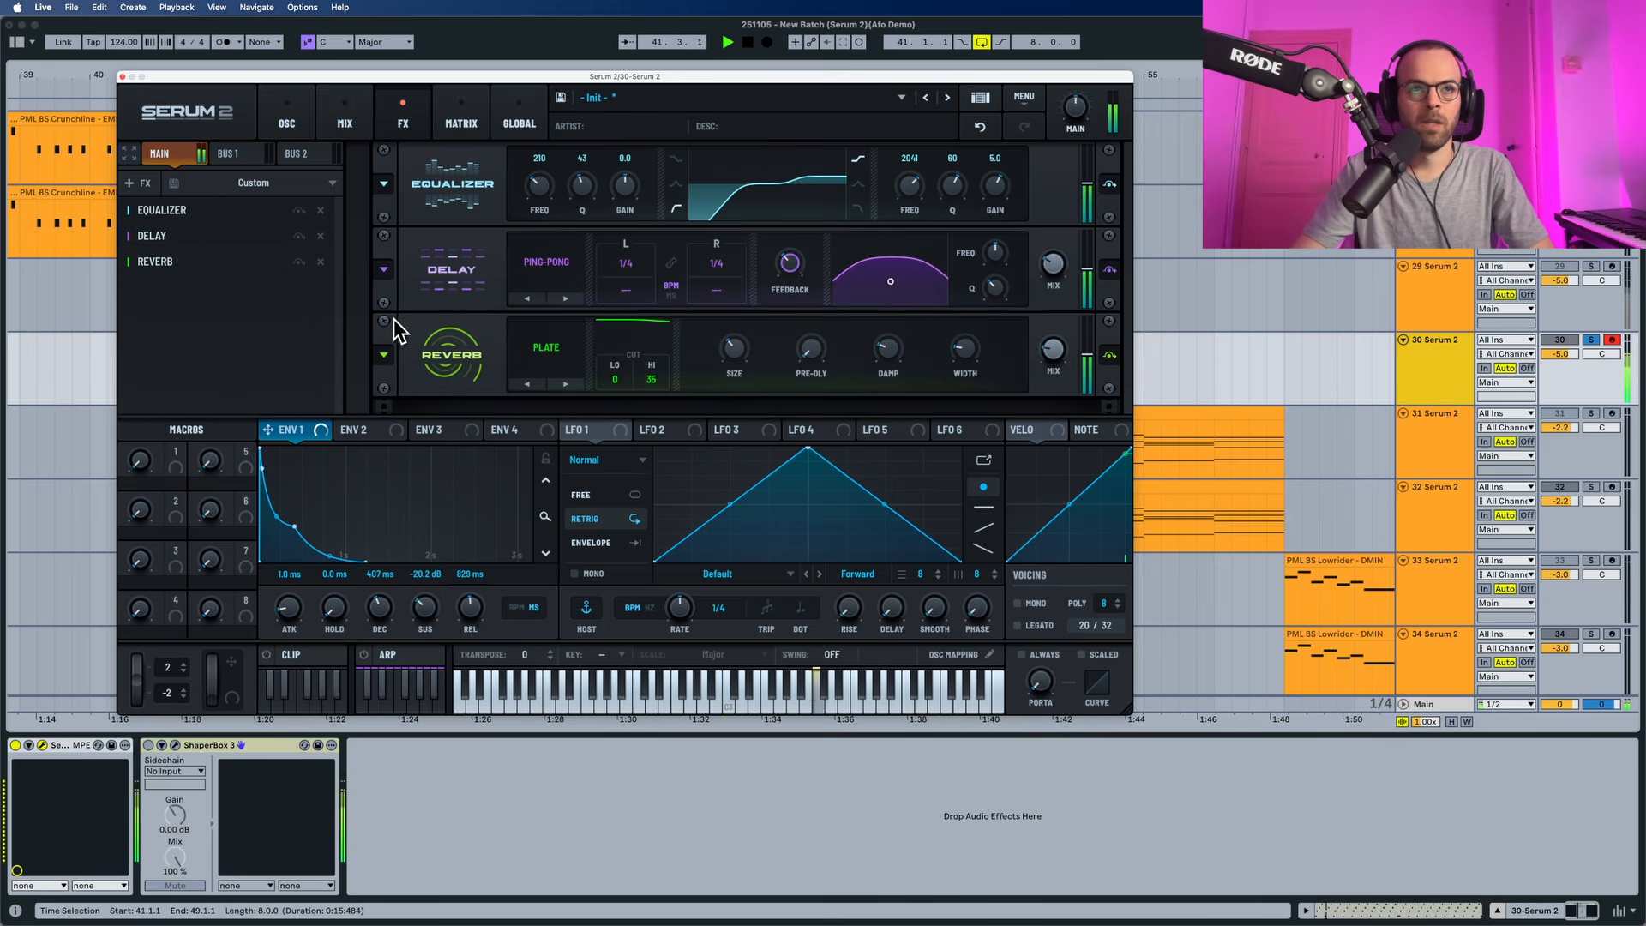
click(562, 383)
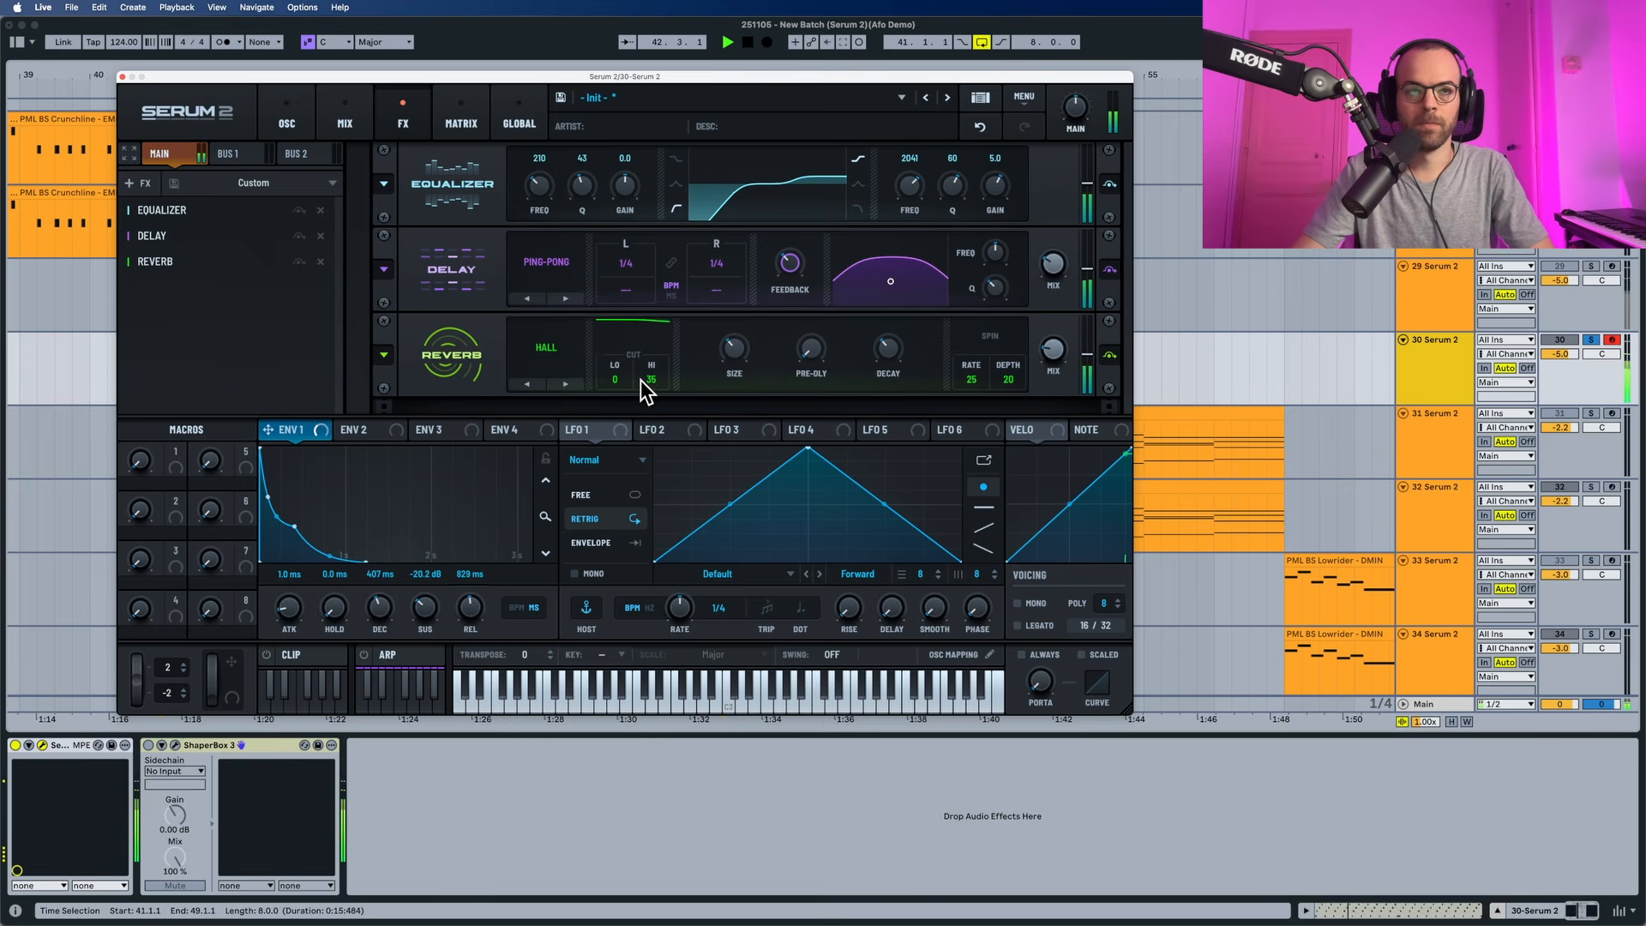
drag(617, 383, 626, 291)
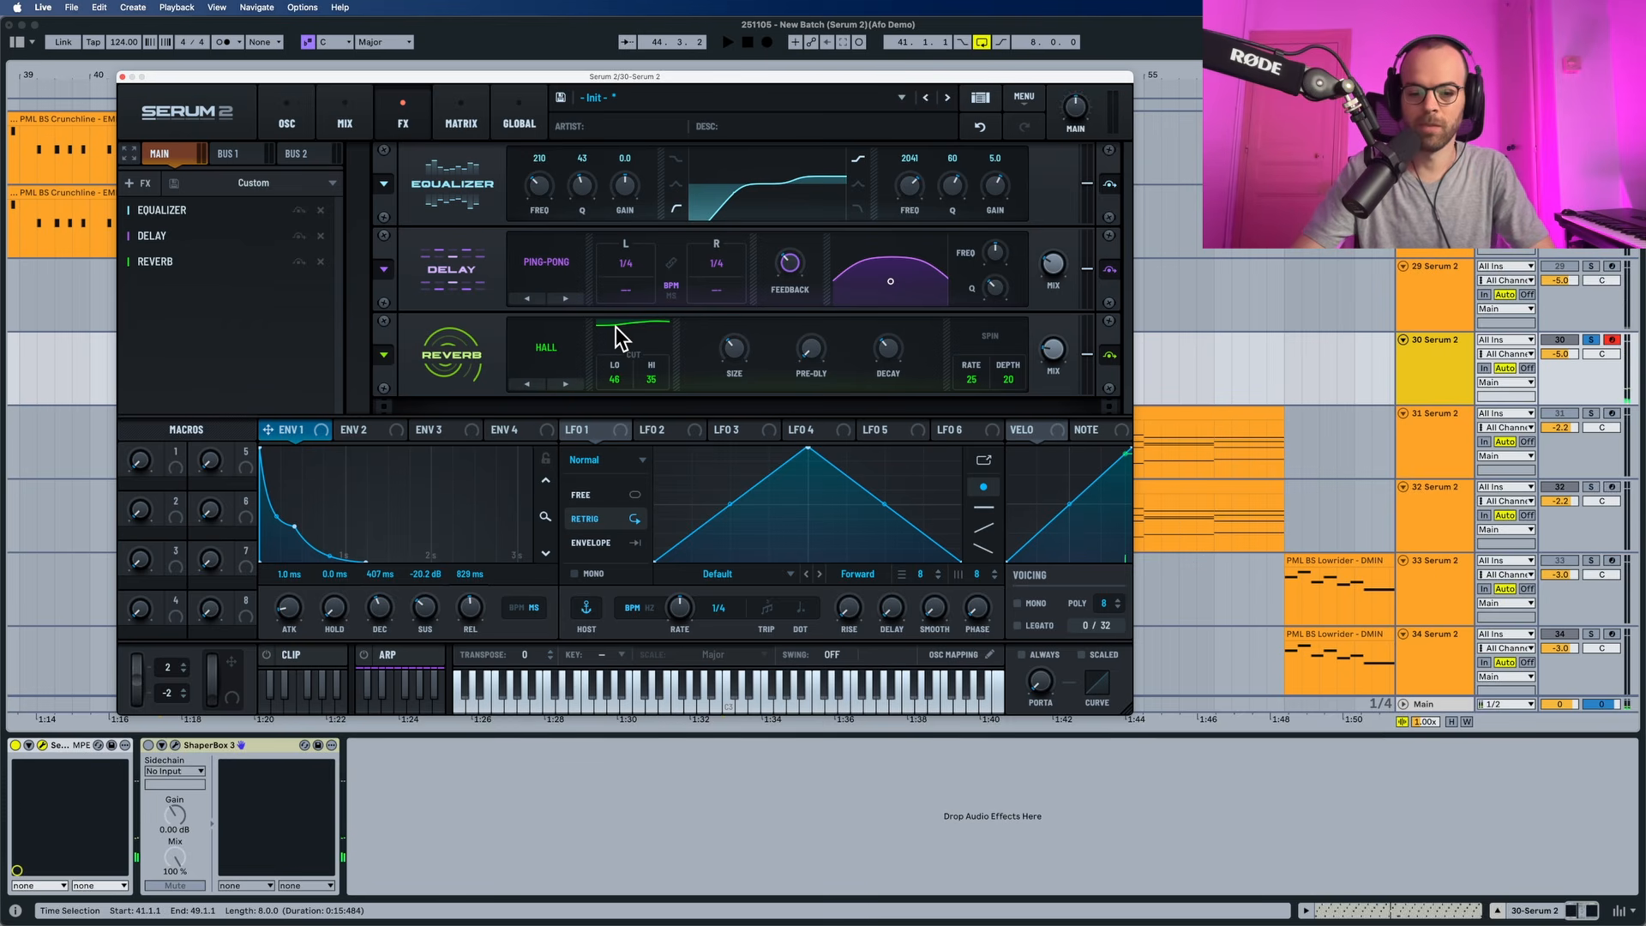
key(space)
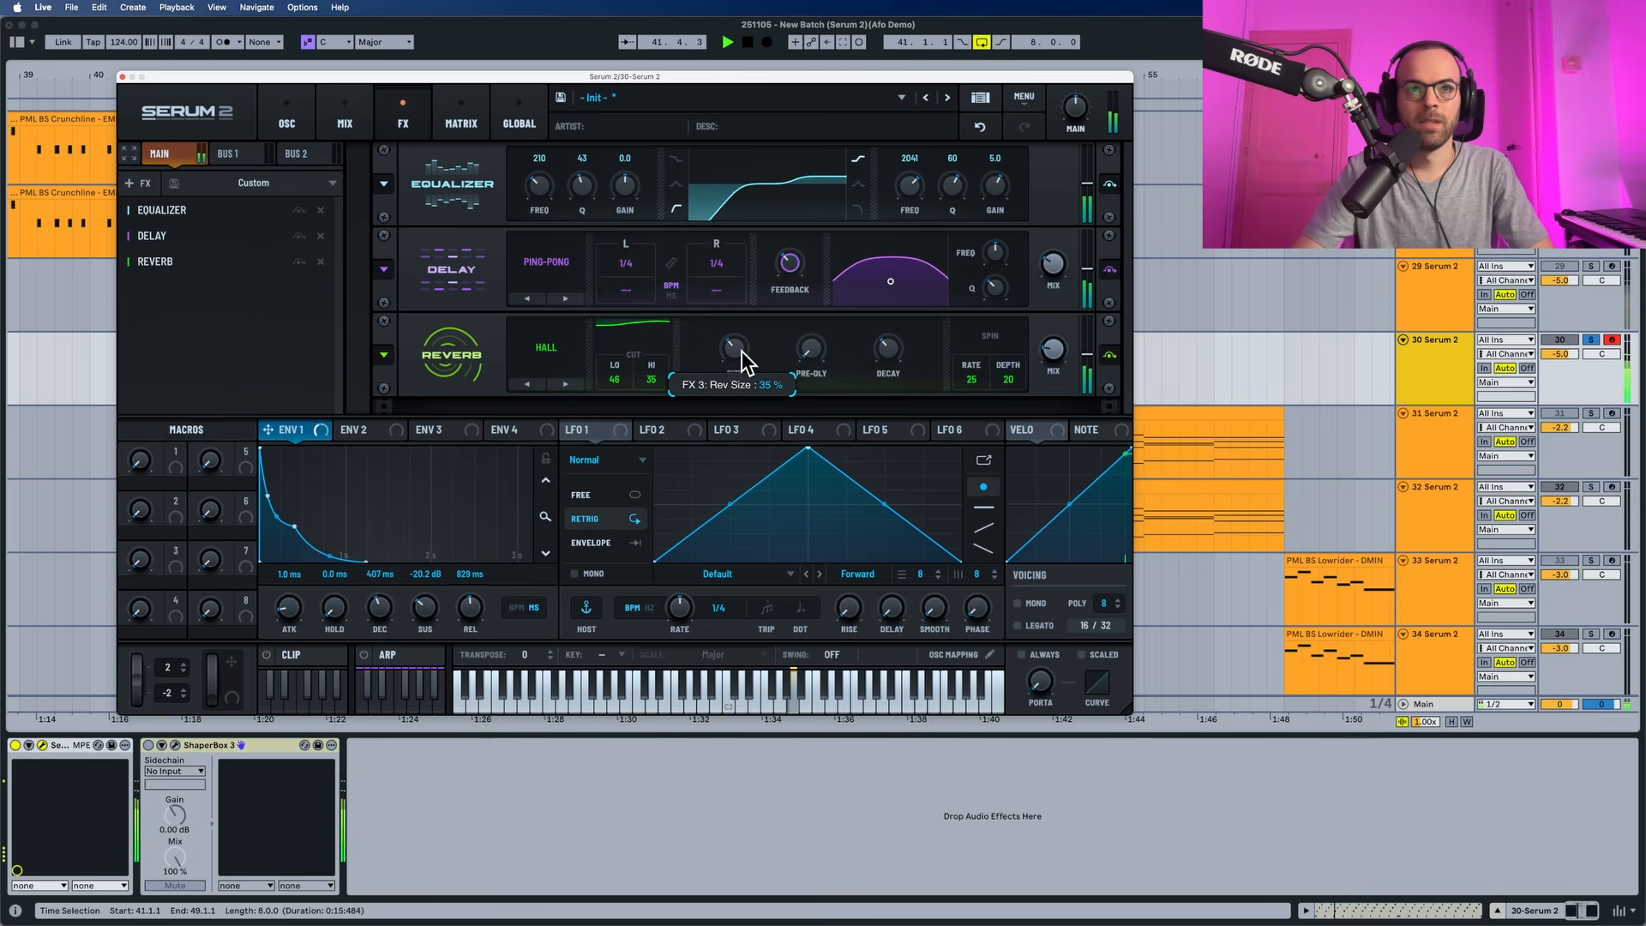
Step: Increase the Reverb's size and shorten its decay while listening to the loop
drag(743, 351, 745, 343)
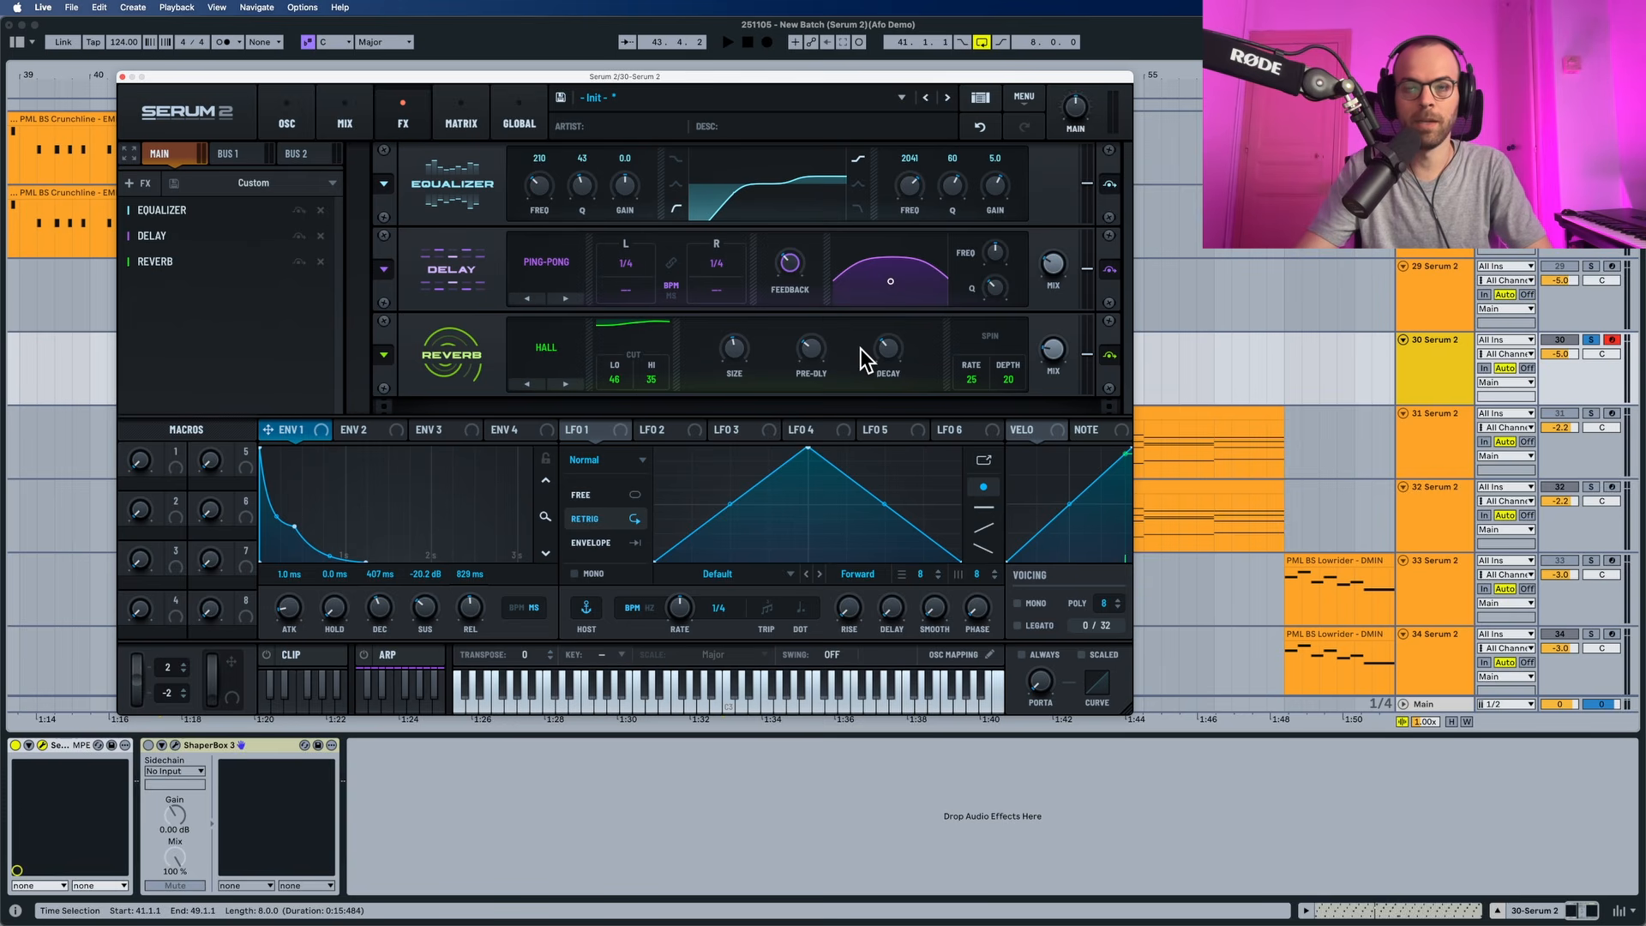
key(space)
drag(877, 383, 873, 398)
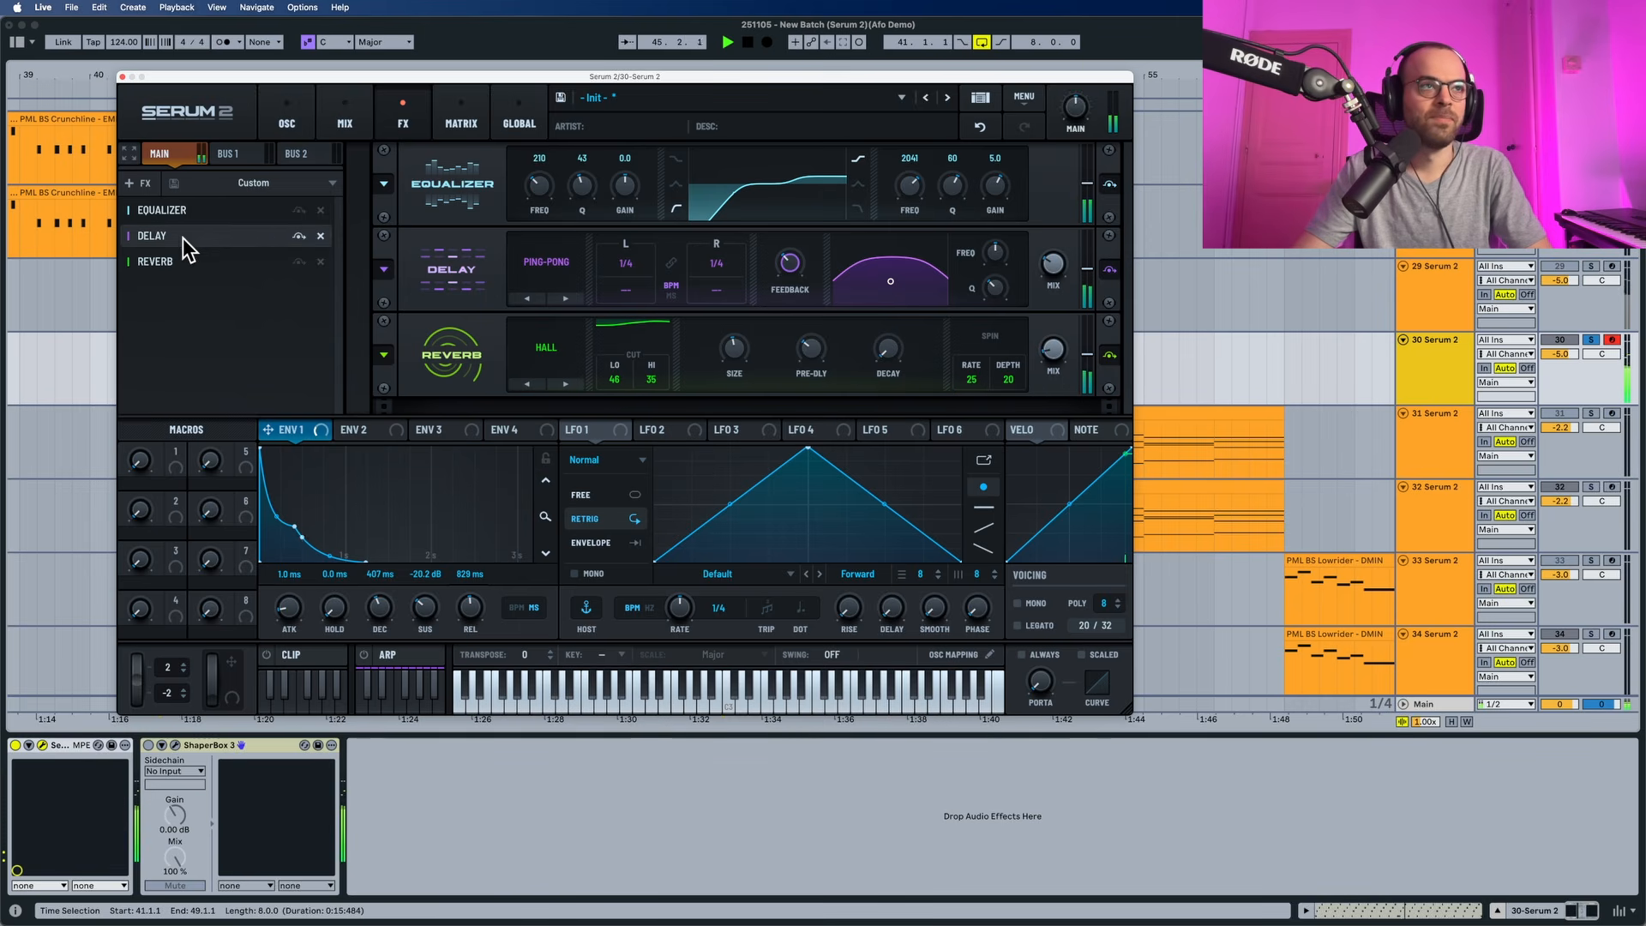
key(space)
Step: Add a Distortion effect, switch it to Downsample mode, and play the loop
click(147, 193)
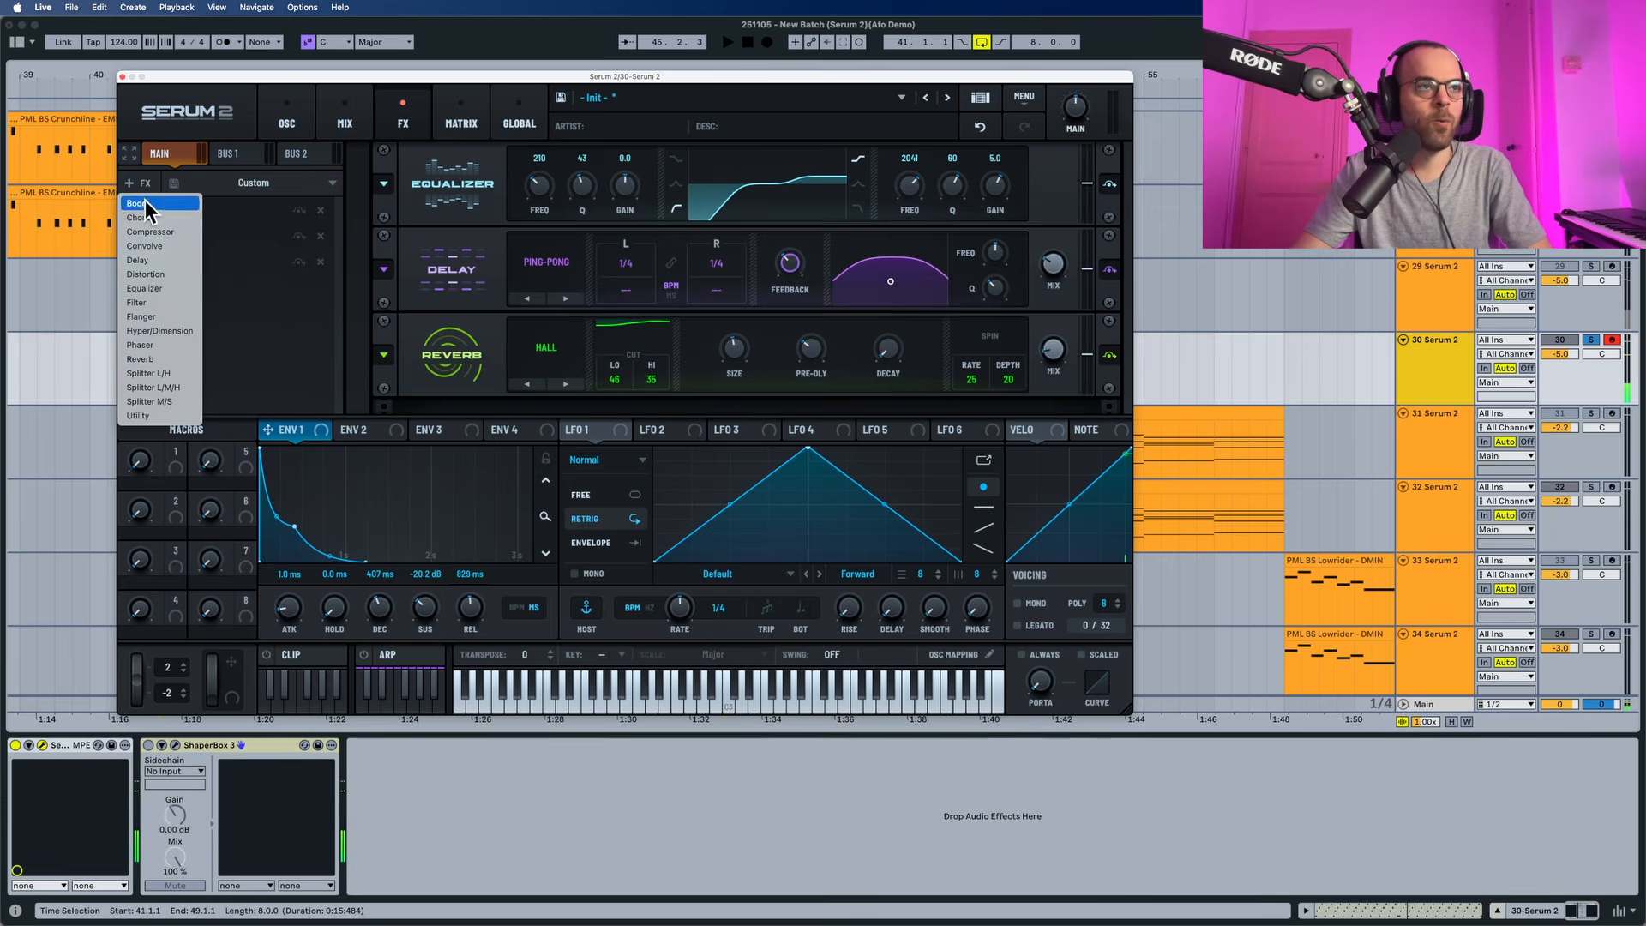
click(151, 275)
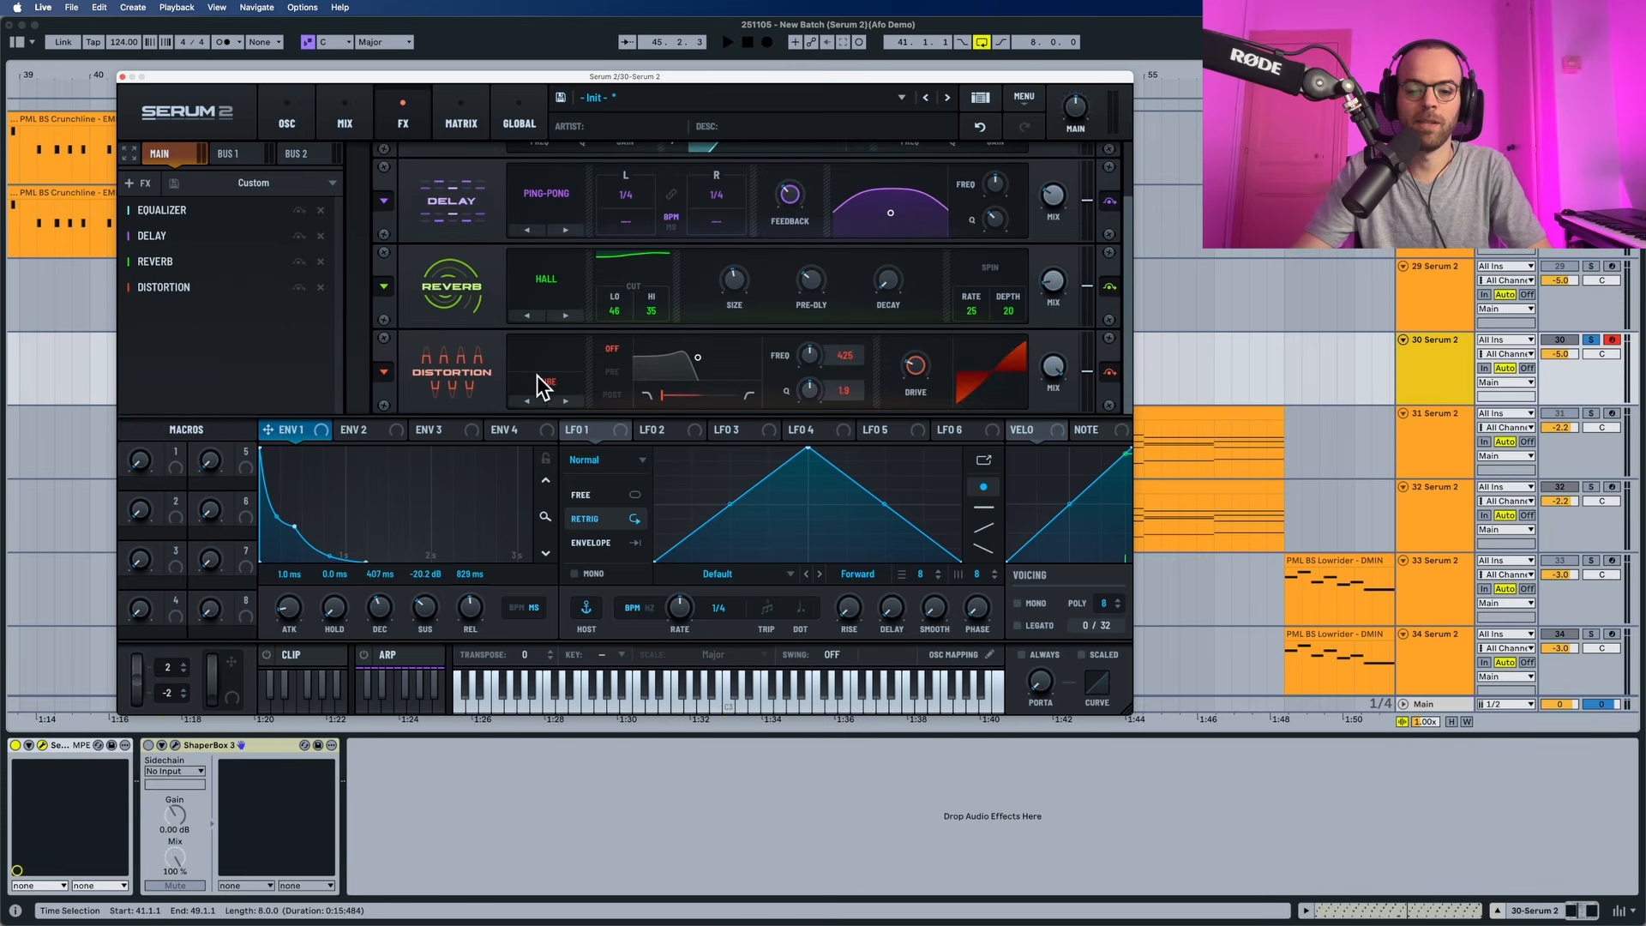
click(544, 382)
click(564, 499)
key(space)
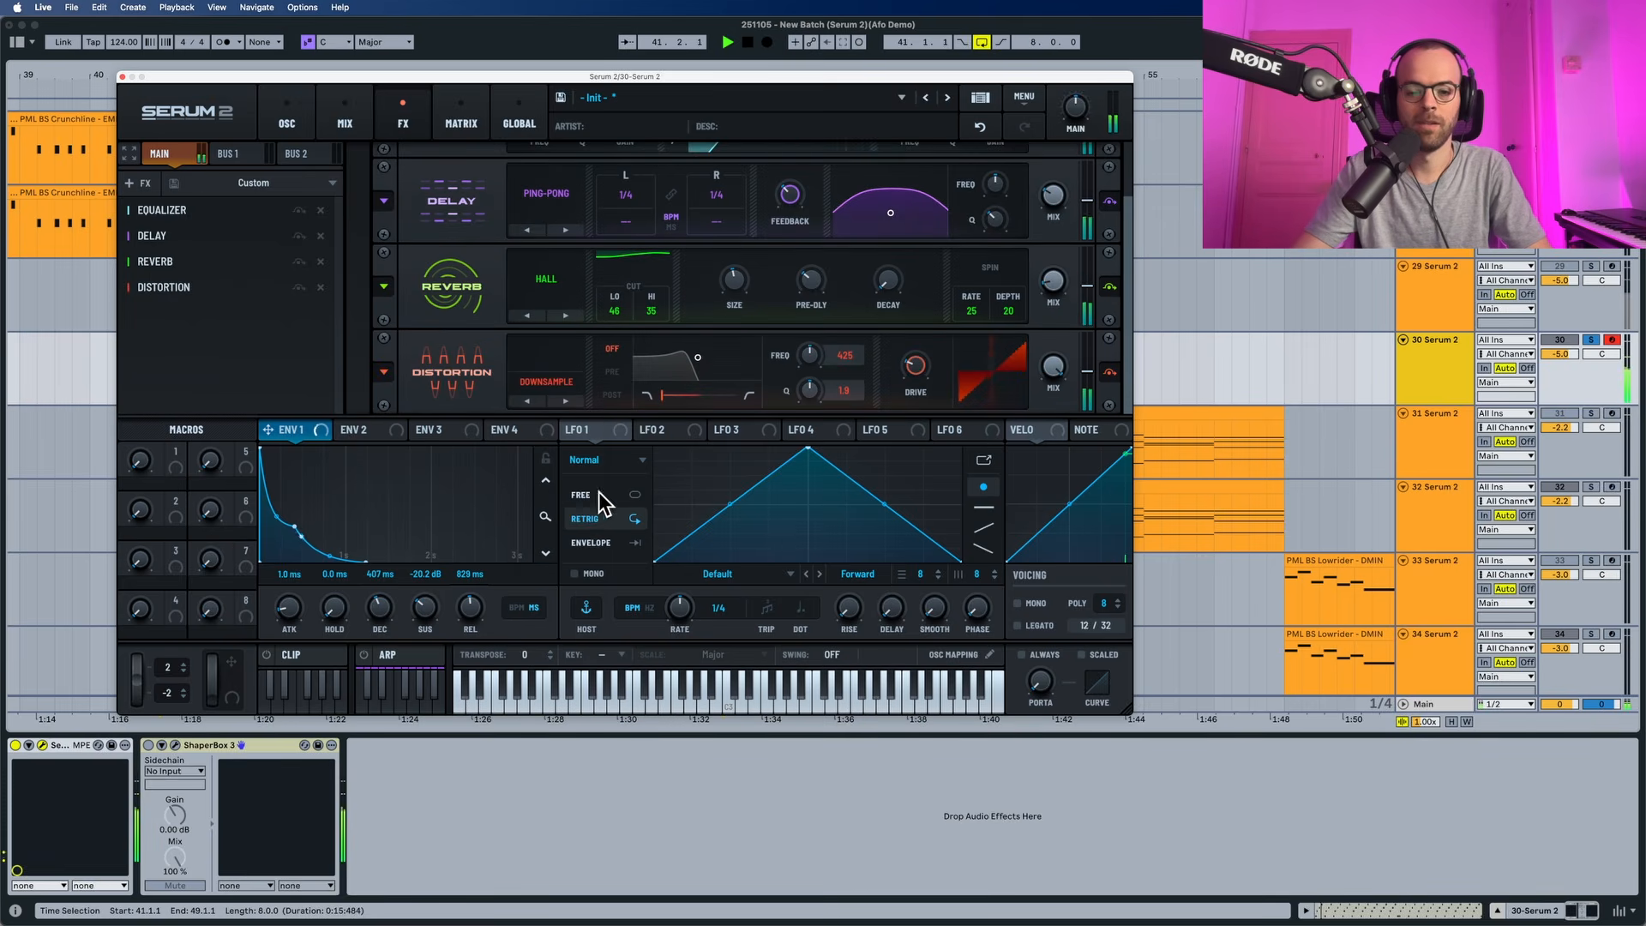
Step: Lower the Distortion's mix to 32% and compare the sound with the effect bypassed and active
mouse_move(1051, 368)
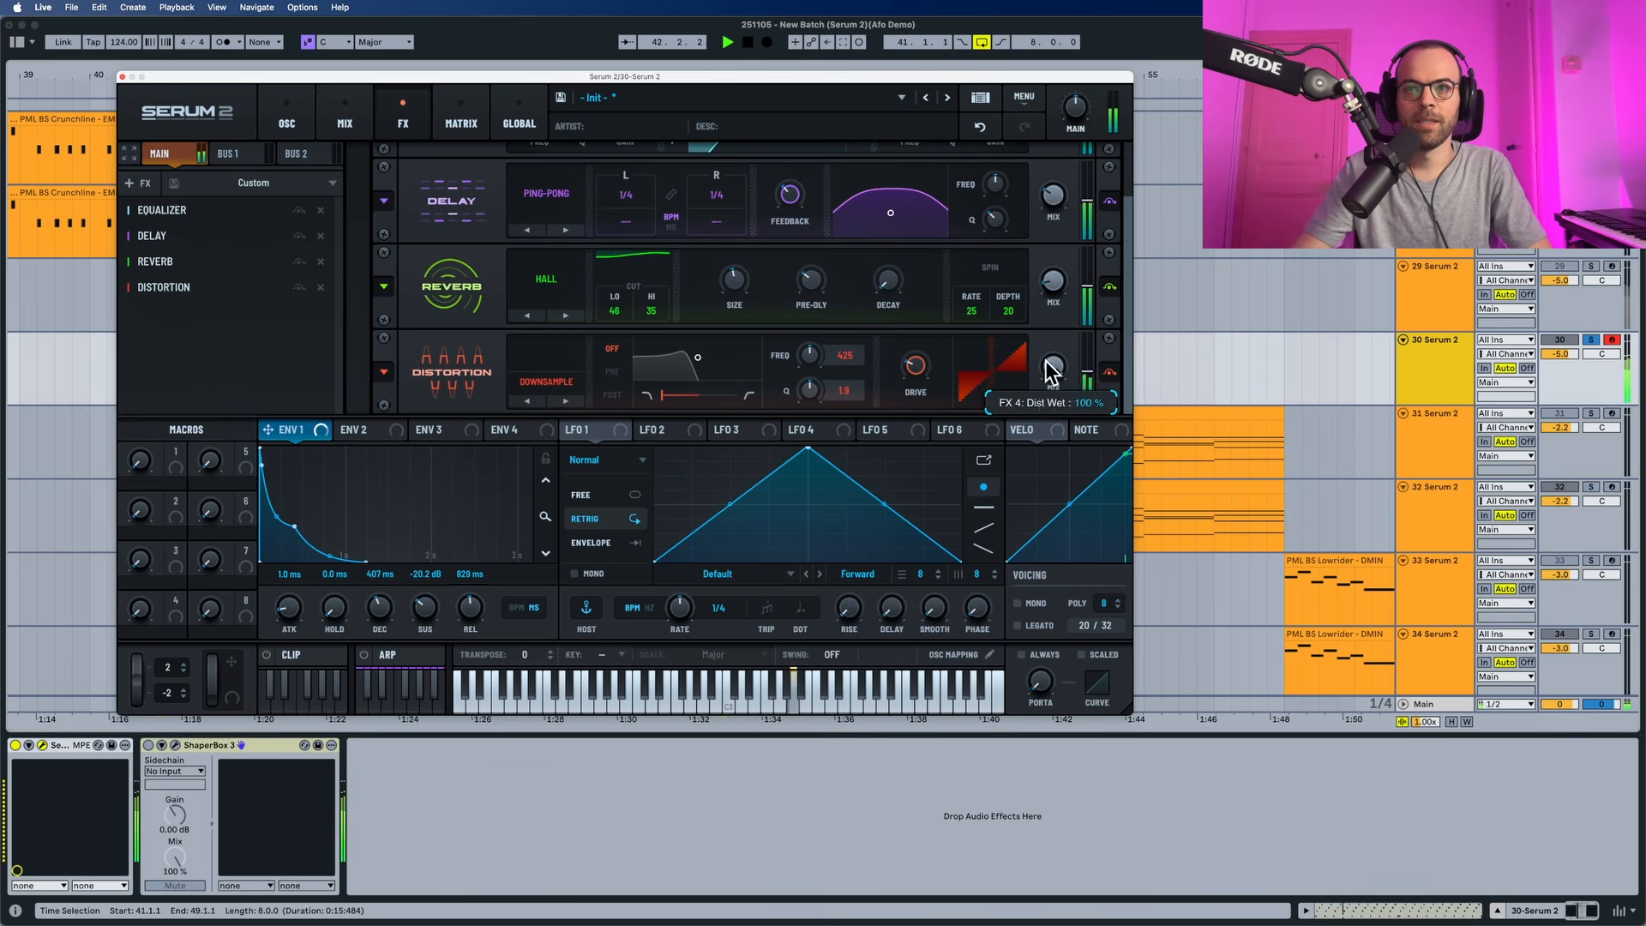
drag(1051, 369, 1032, 480)
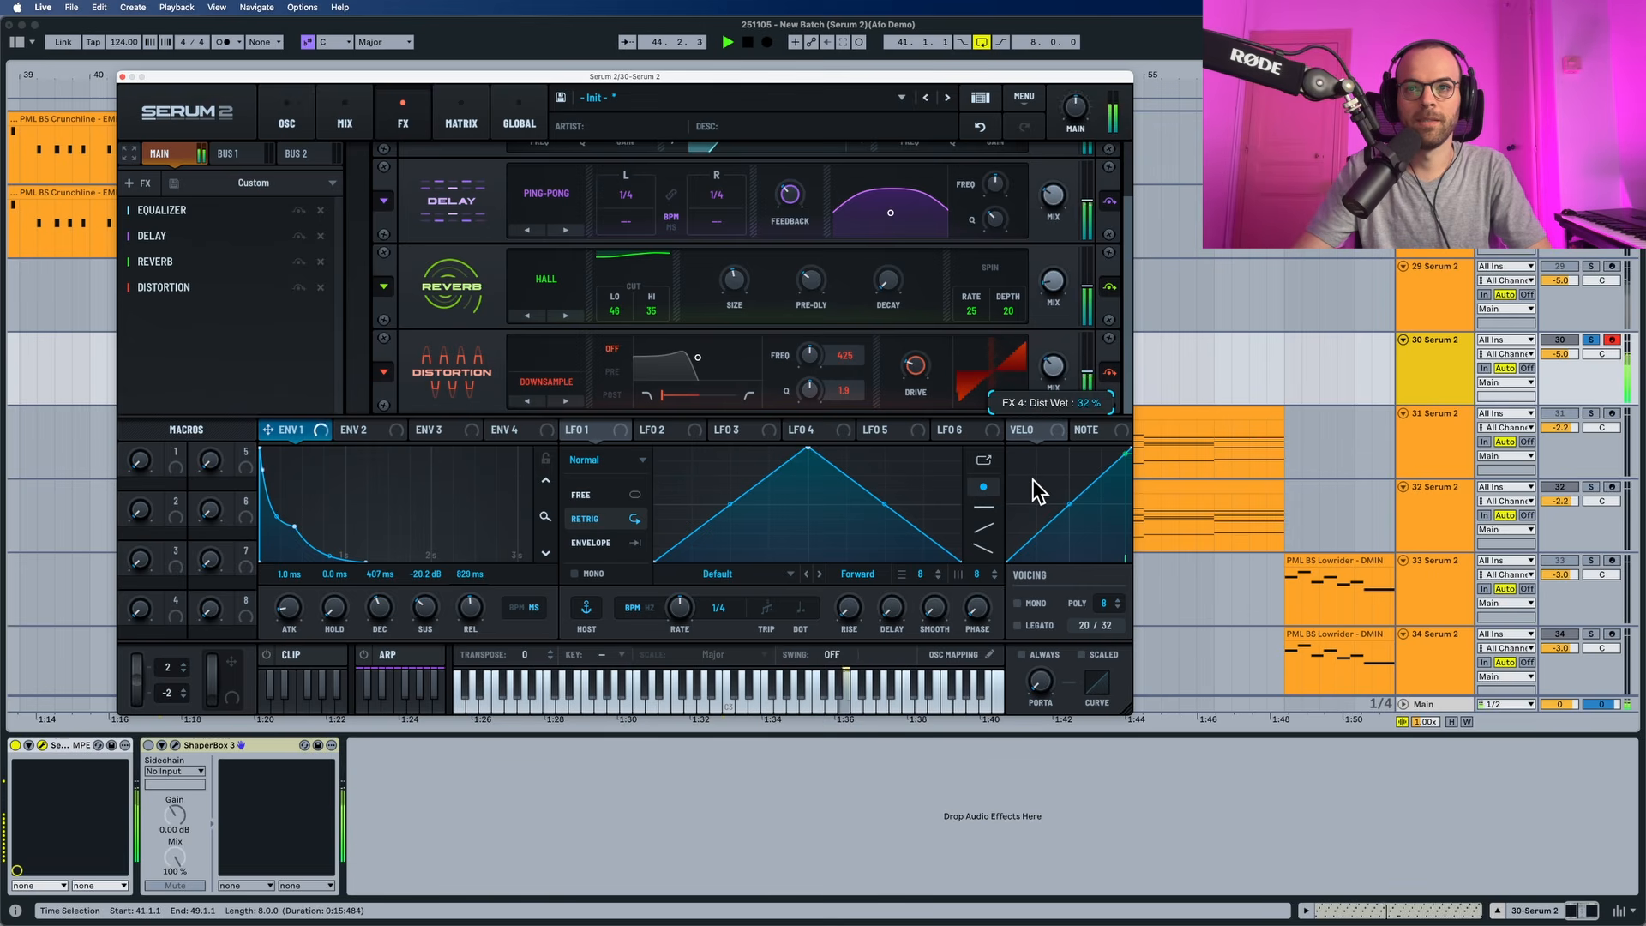
mouse_move(913, 368)
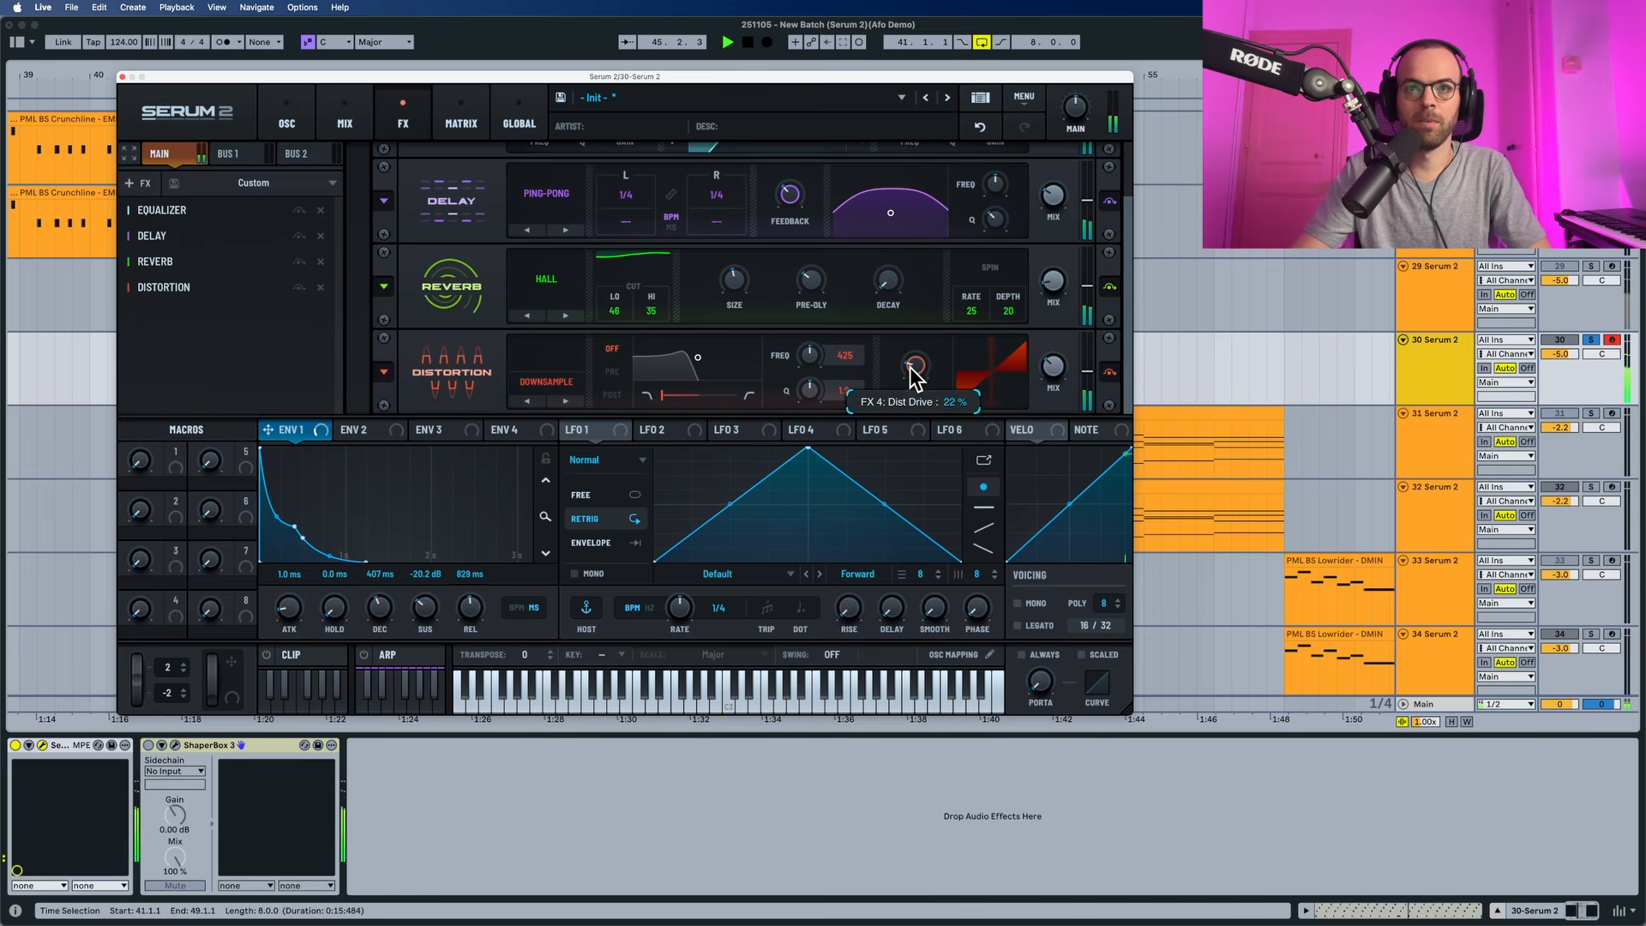
click(1108, 374)
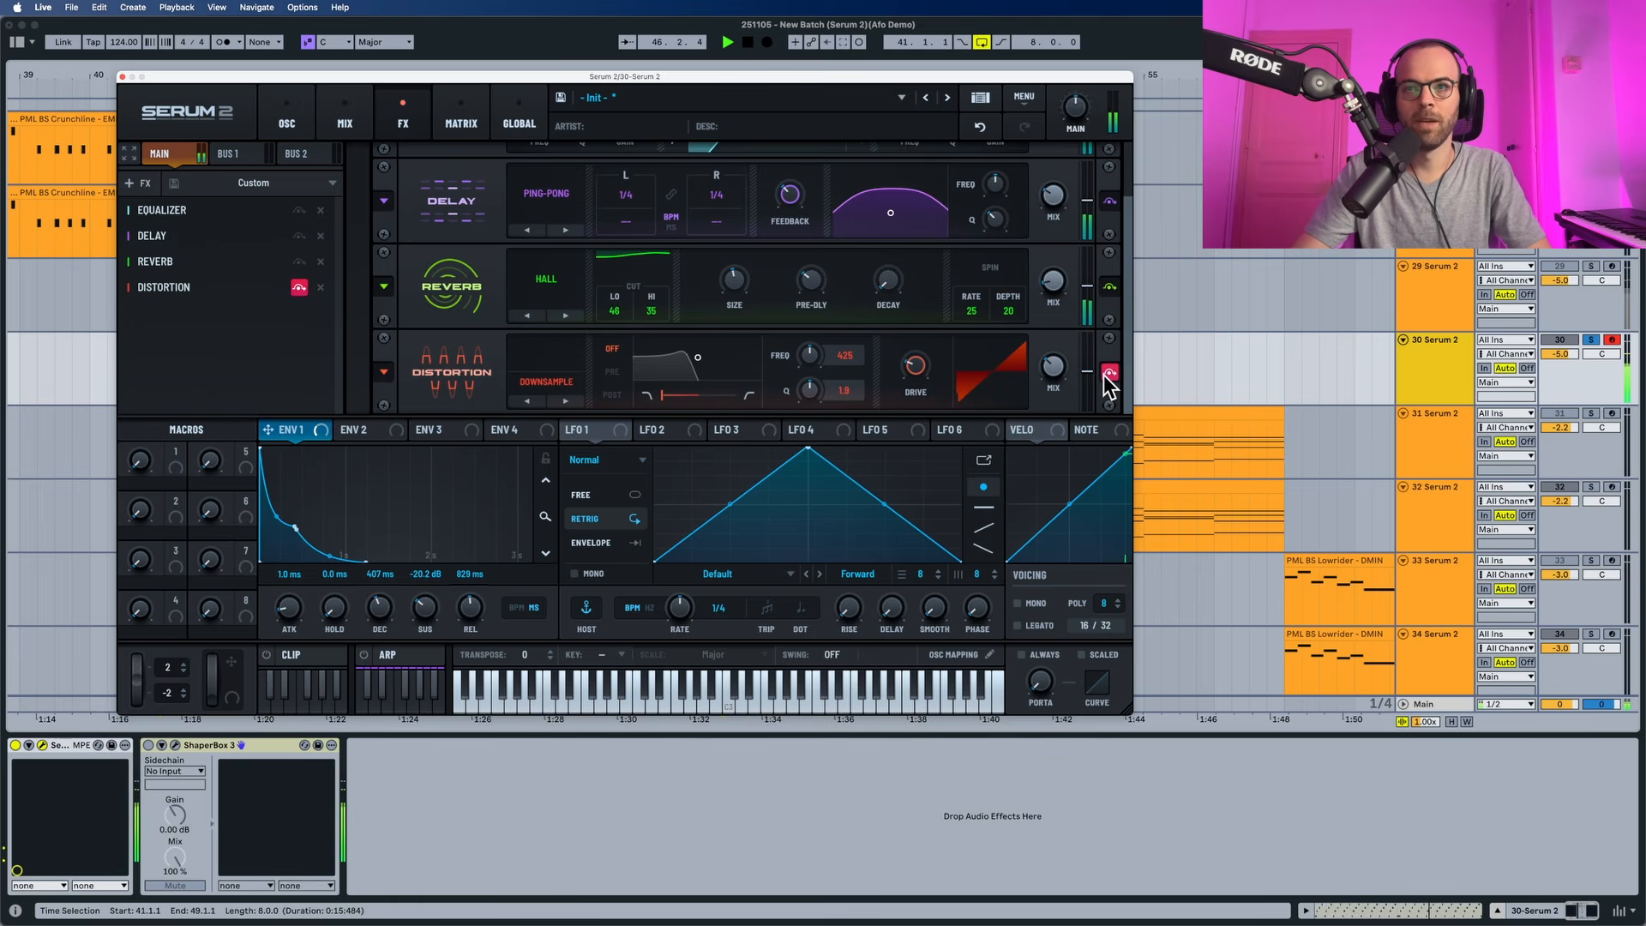
click(1108, 375)
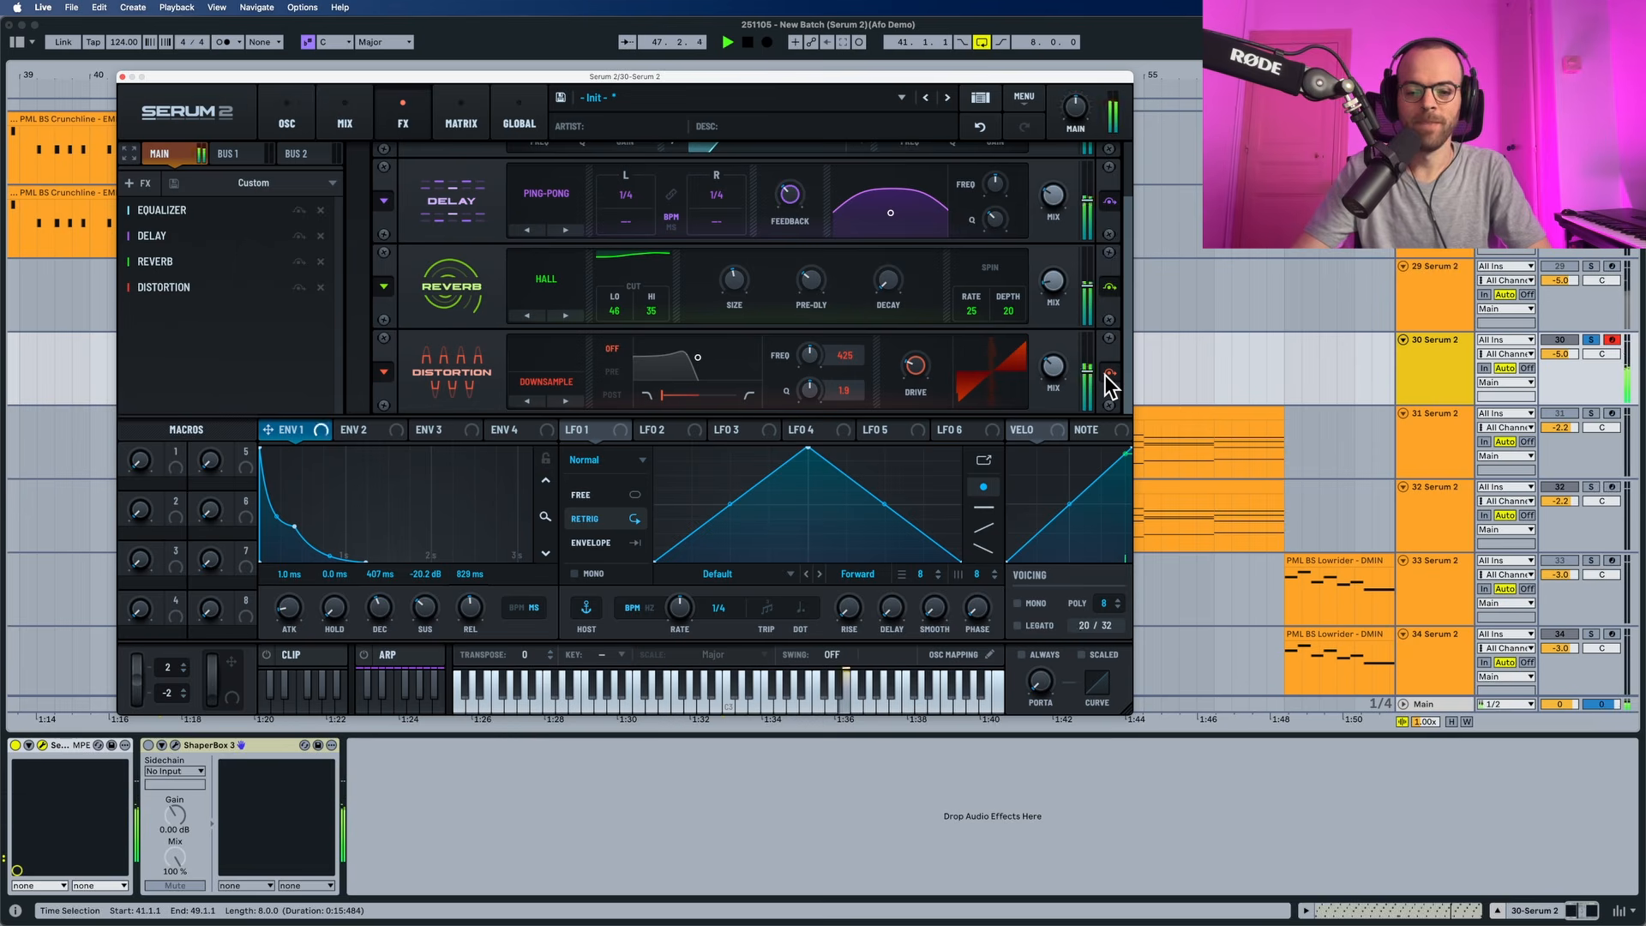
key(space)
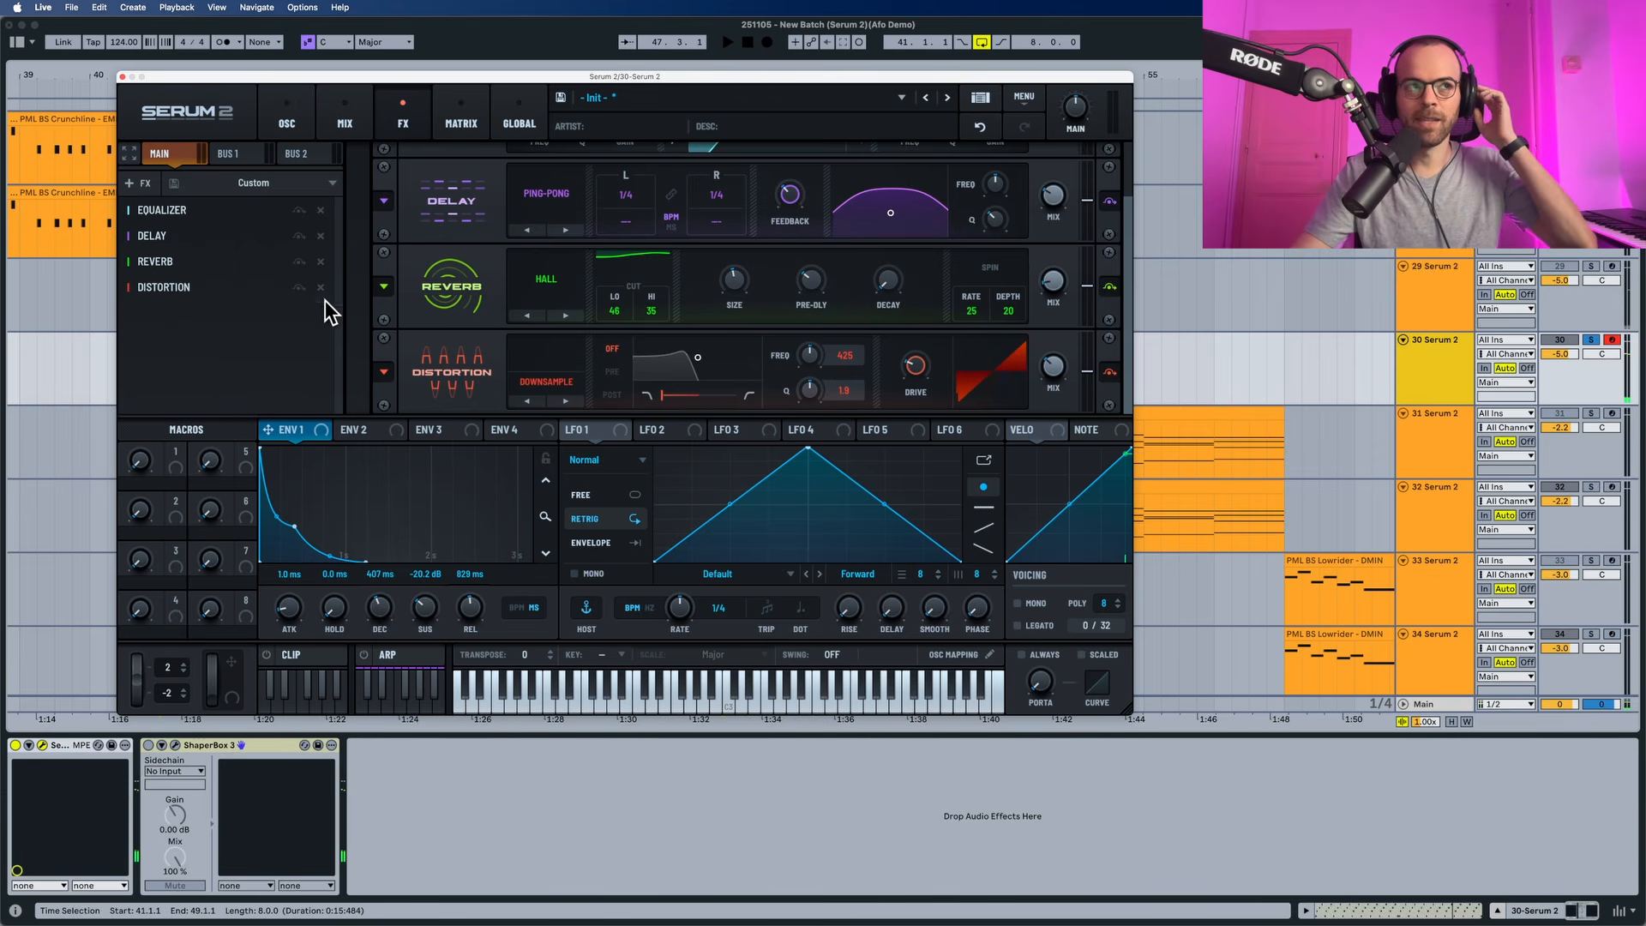
Step: Add a Phaser effect and raise its poles to 16 while listening
click(137, 183)
click(152, 343)
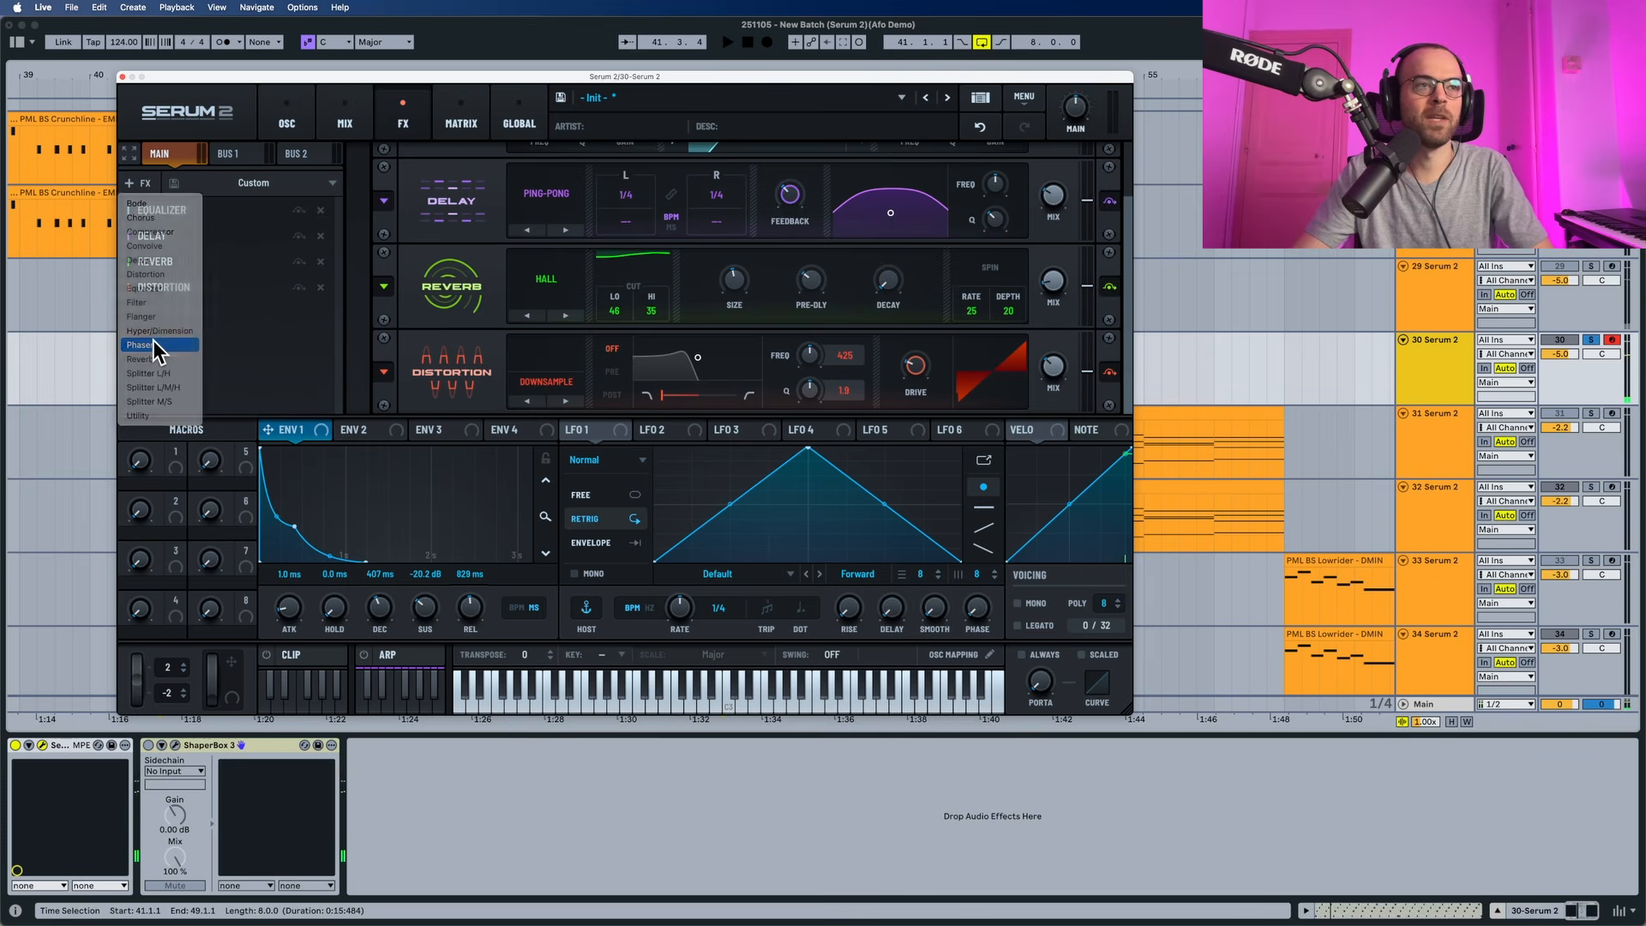
key(space)
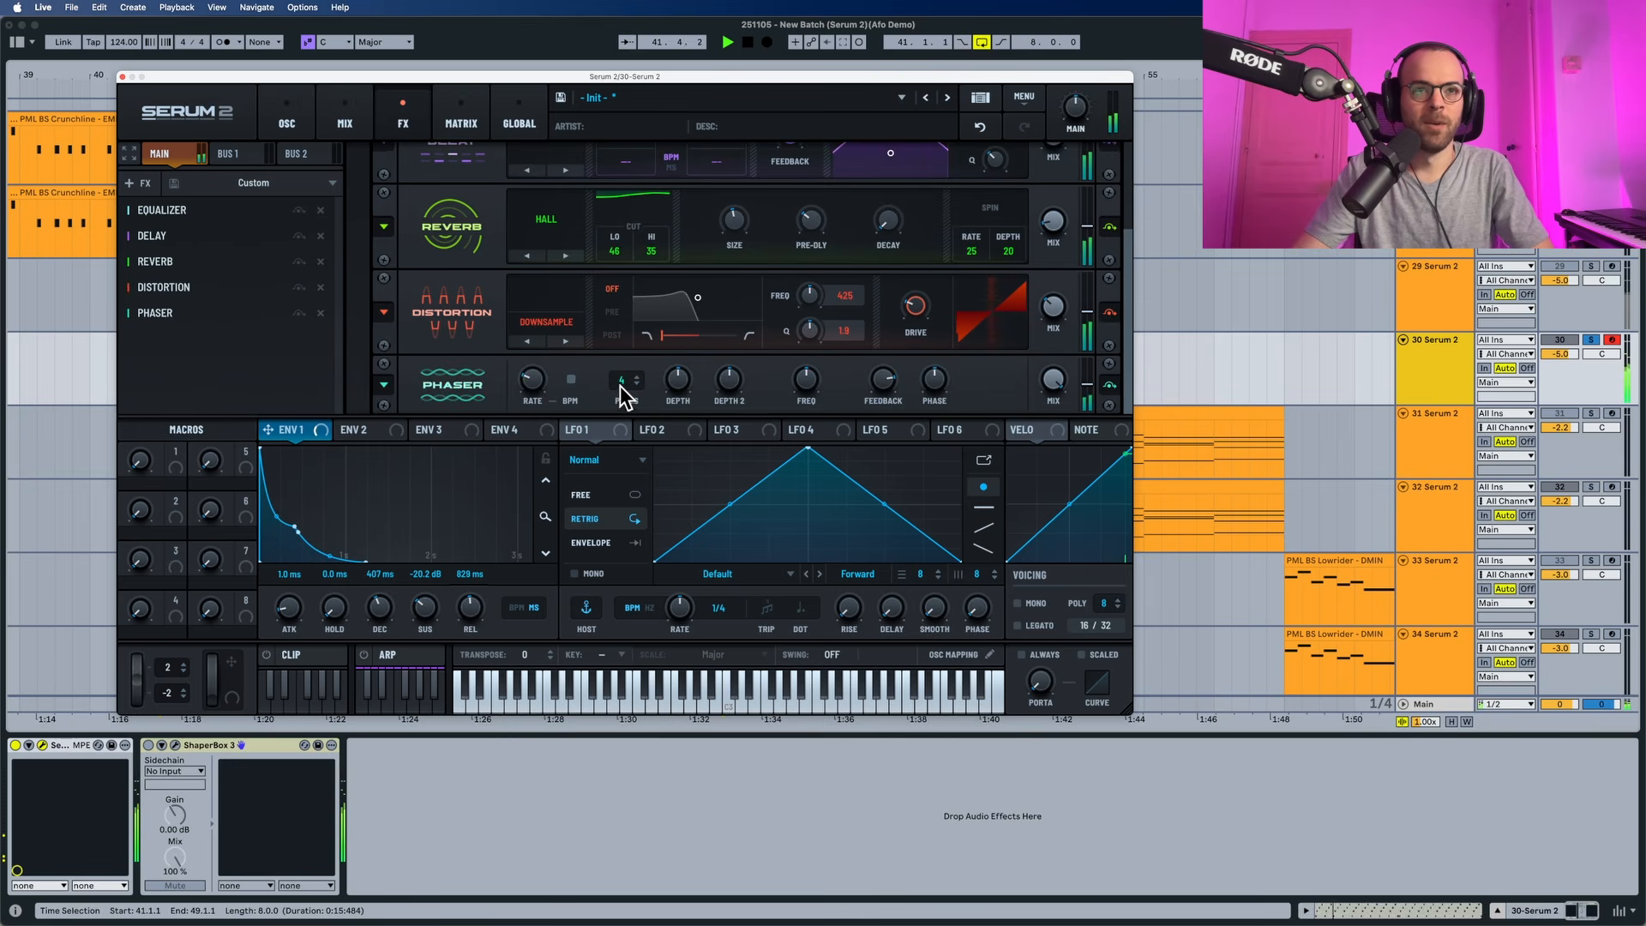
drag(623, 393, 631, 240)
key(space)
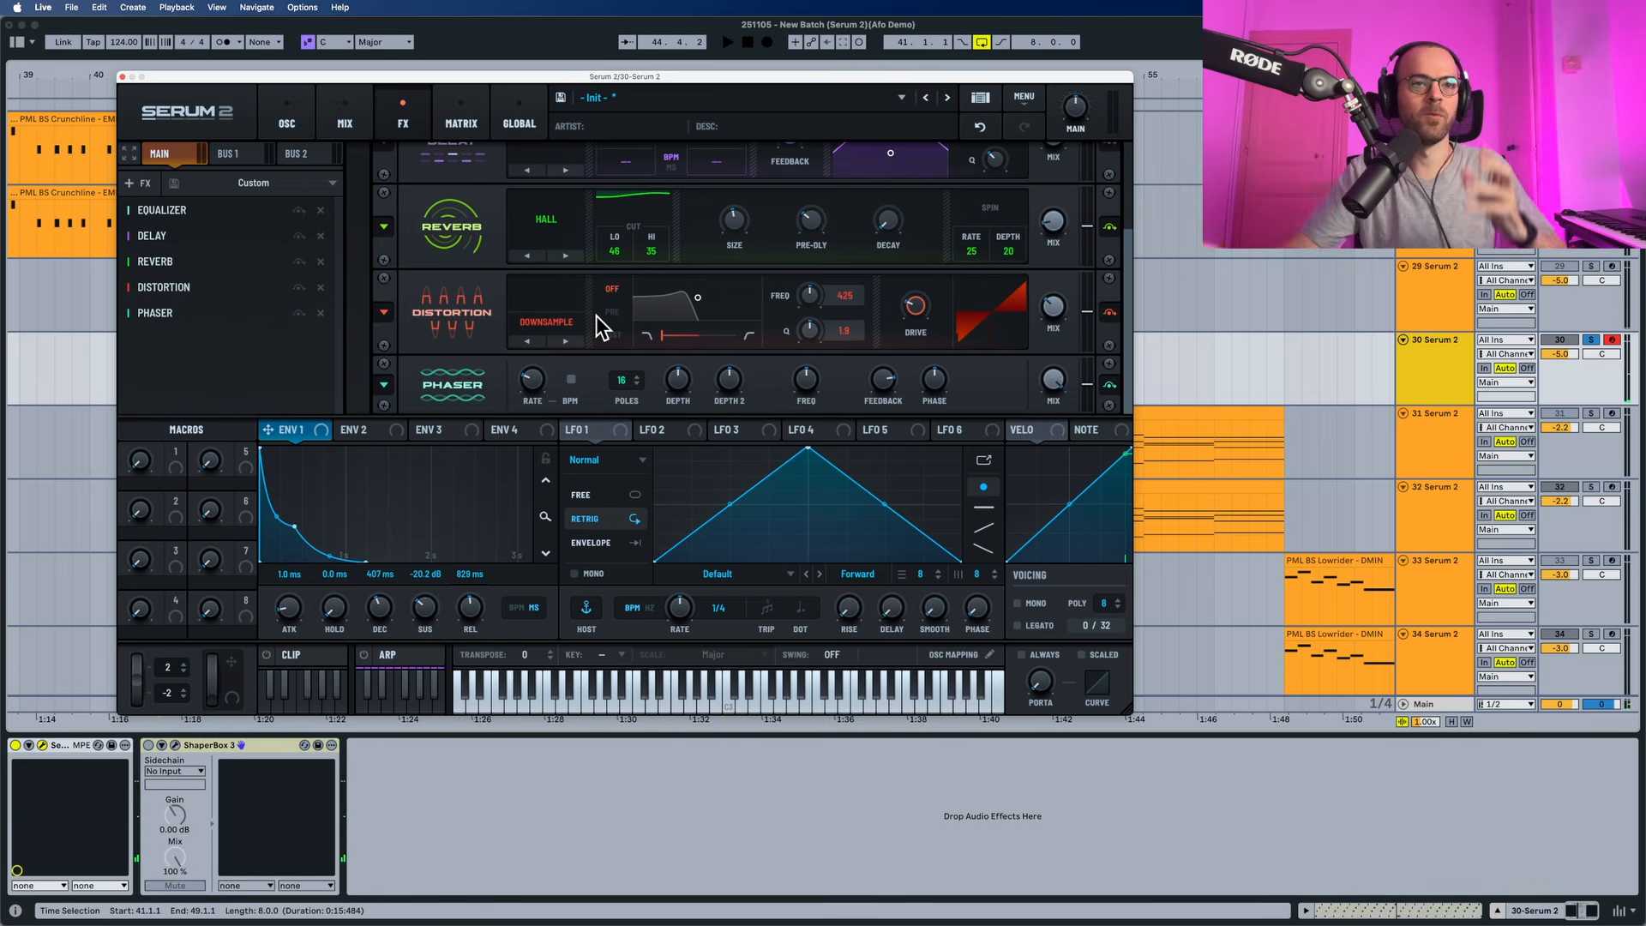
Step: Sync the Phaser's rate to the BPM and turn its first depth control up to maximum while auditioning
click(571, 379)
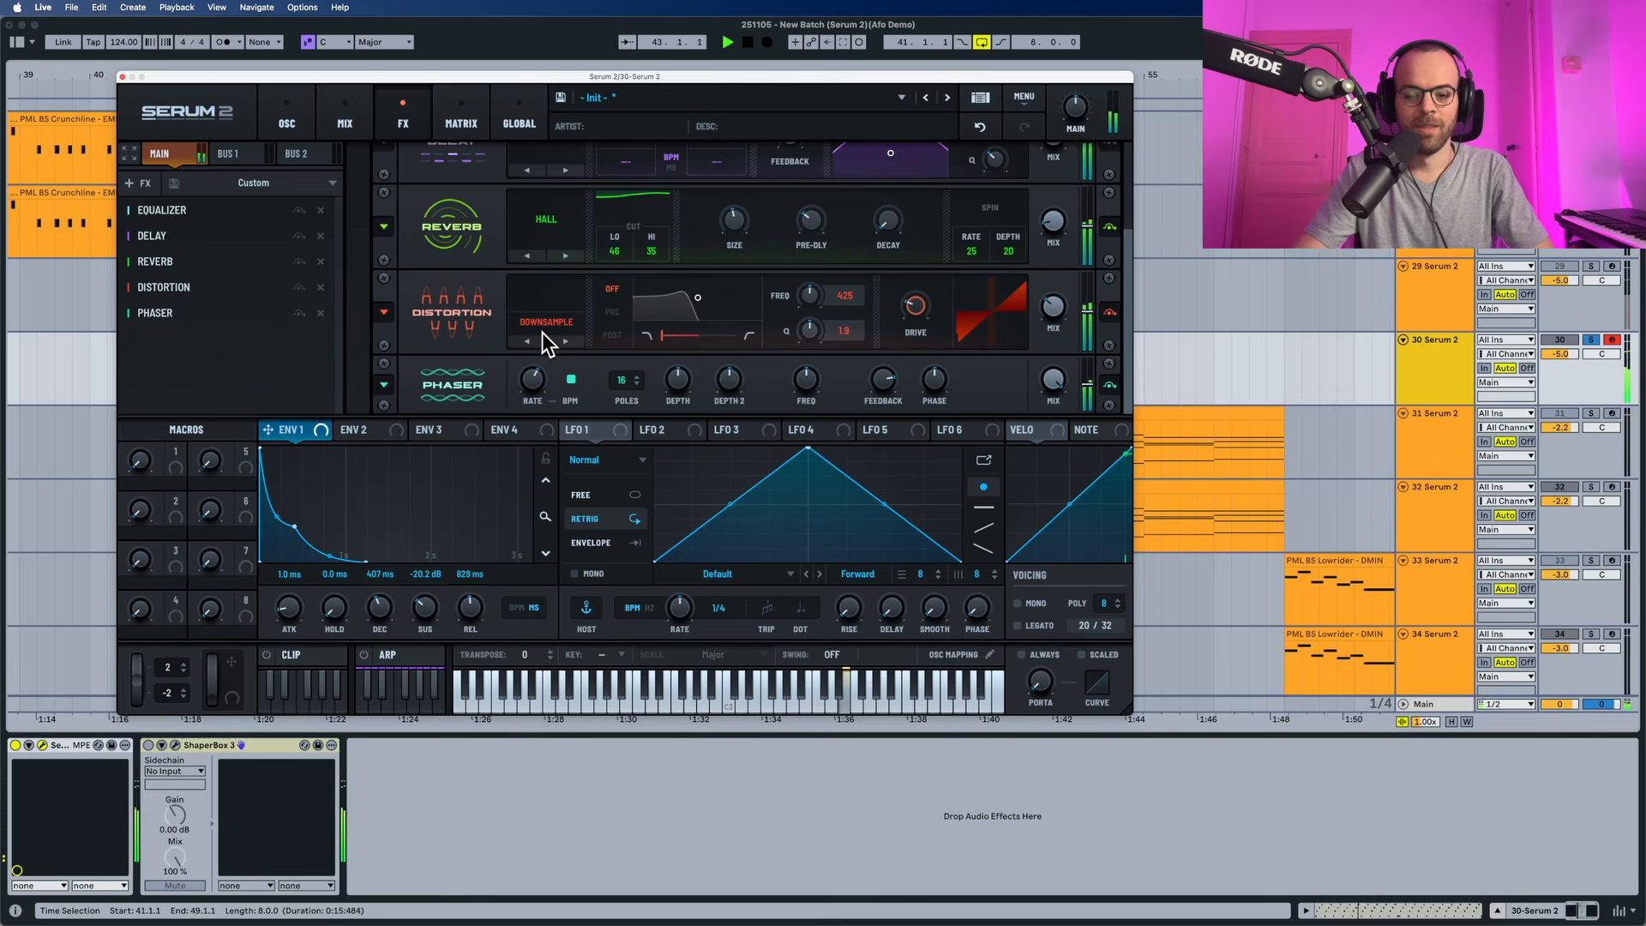
key(space)
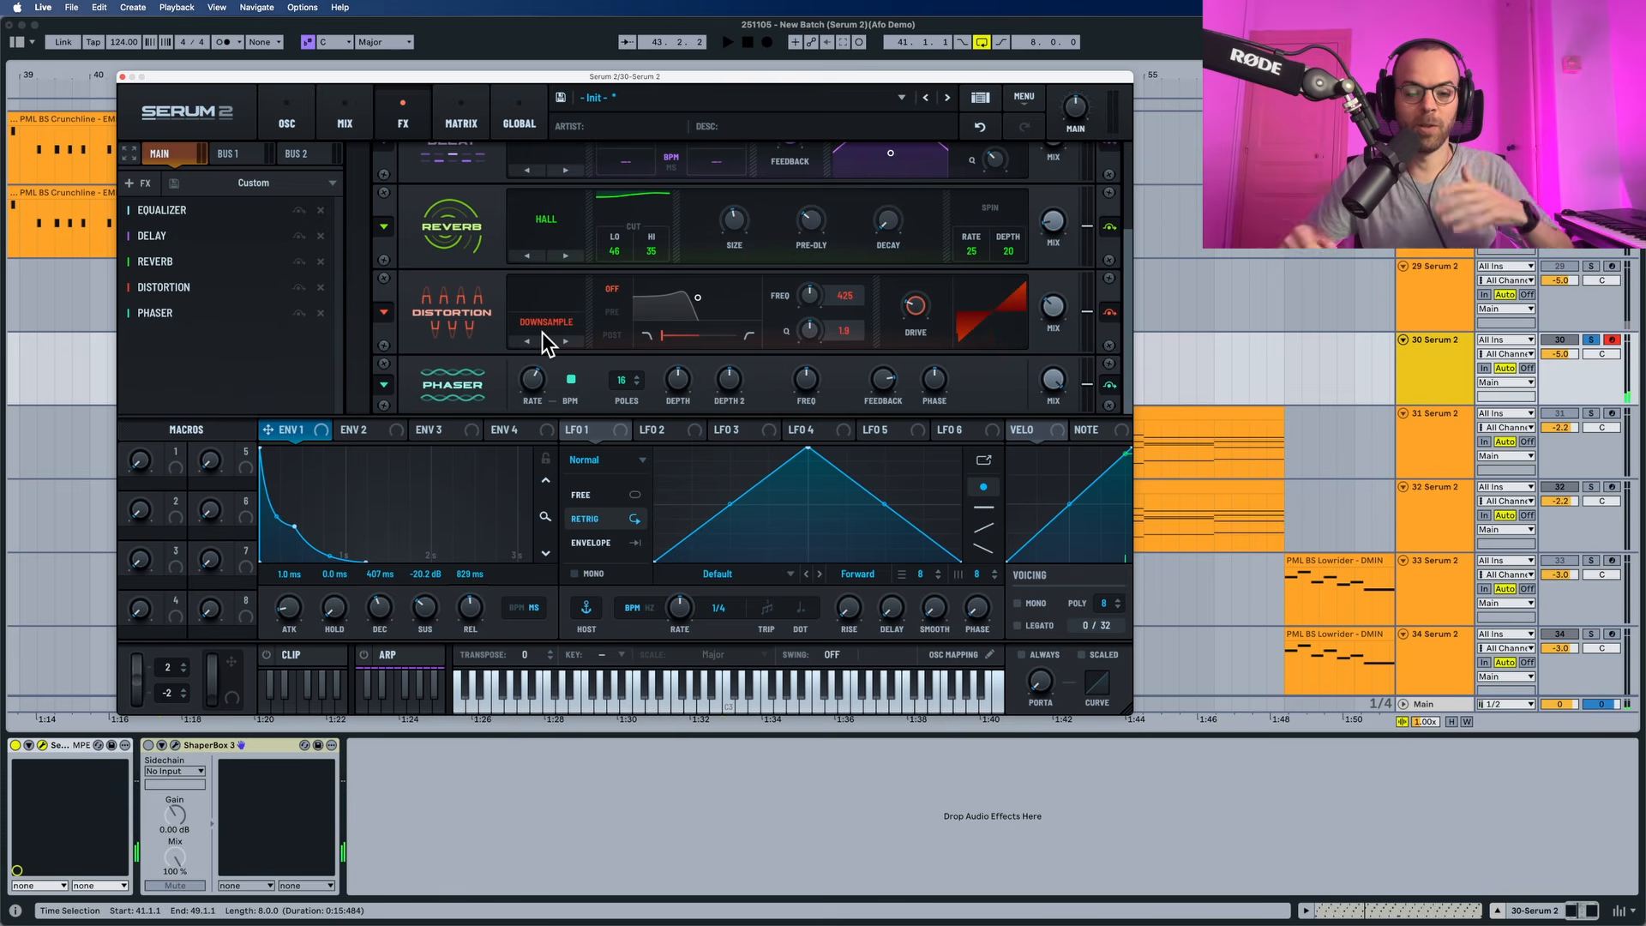
key(space)
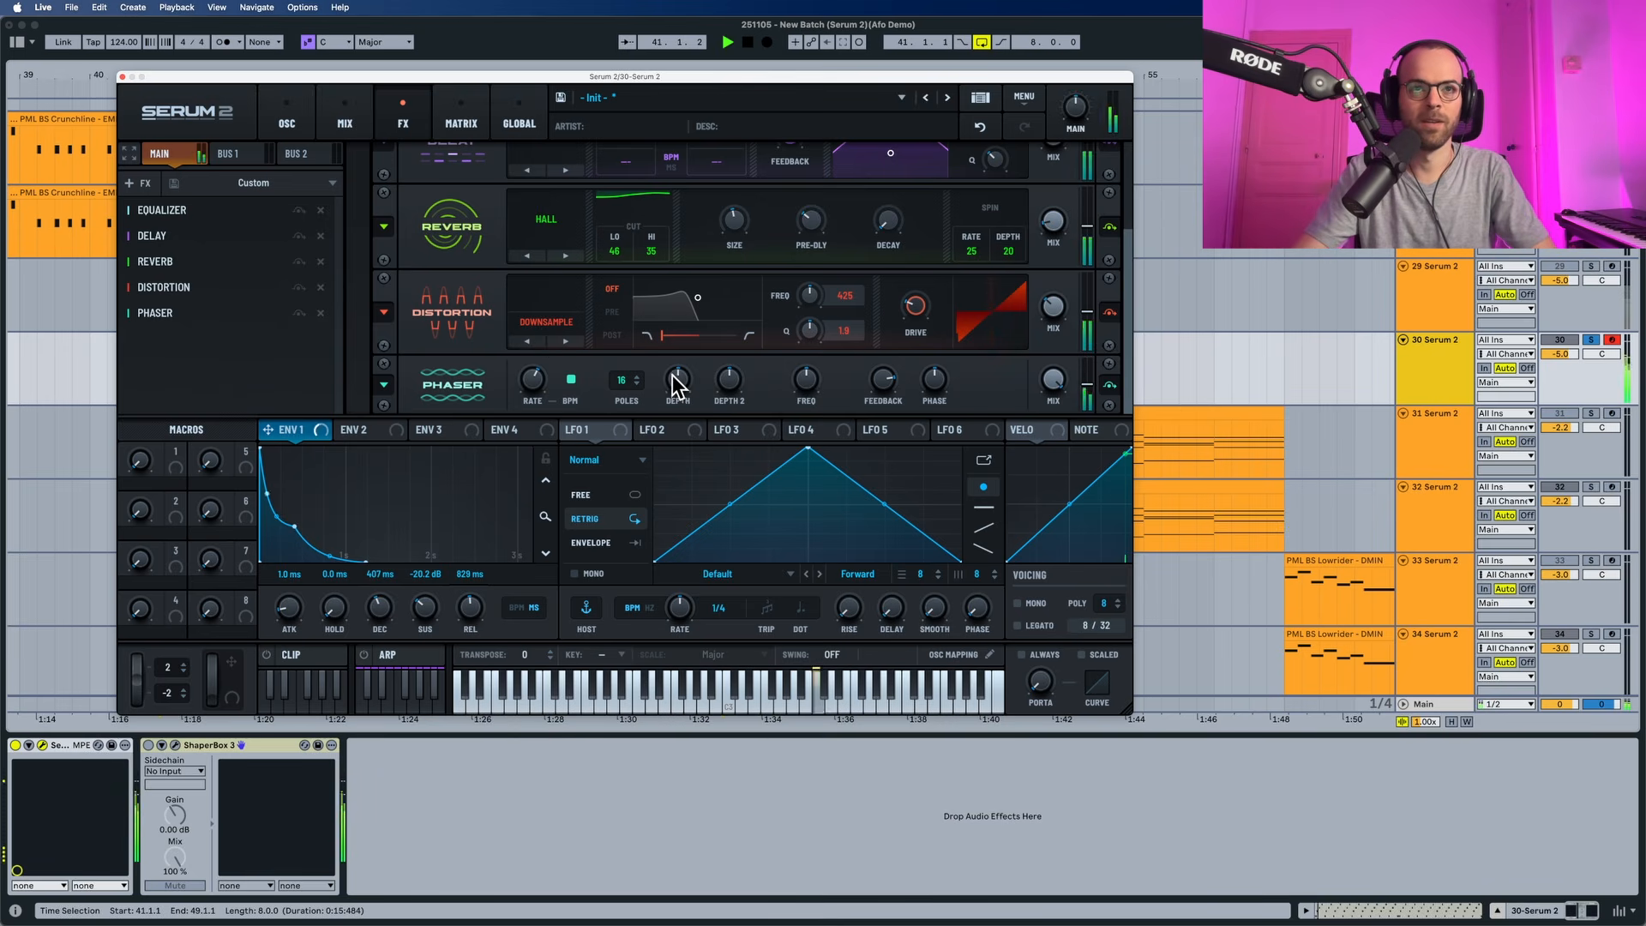
drag(677, 378, 686, 293)
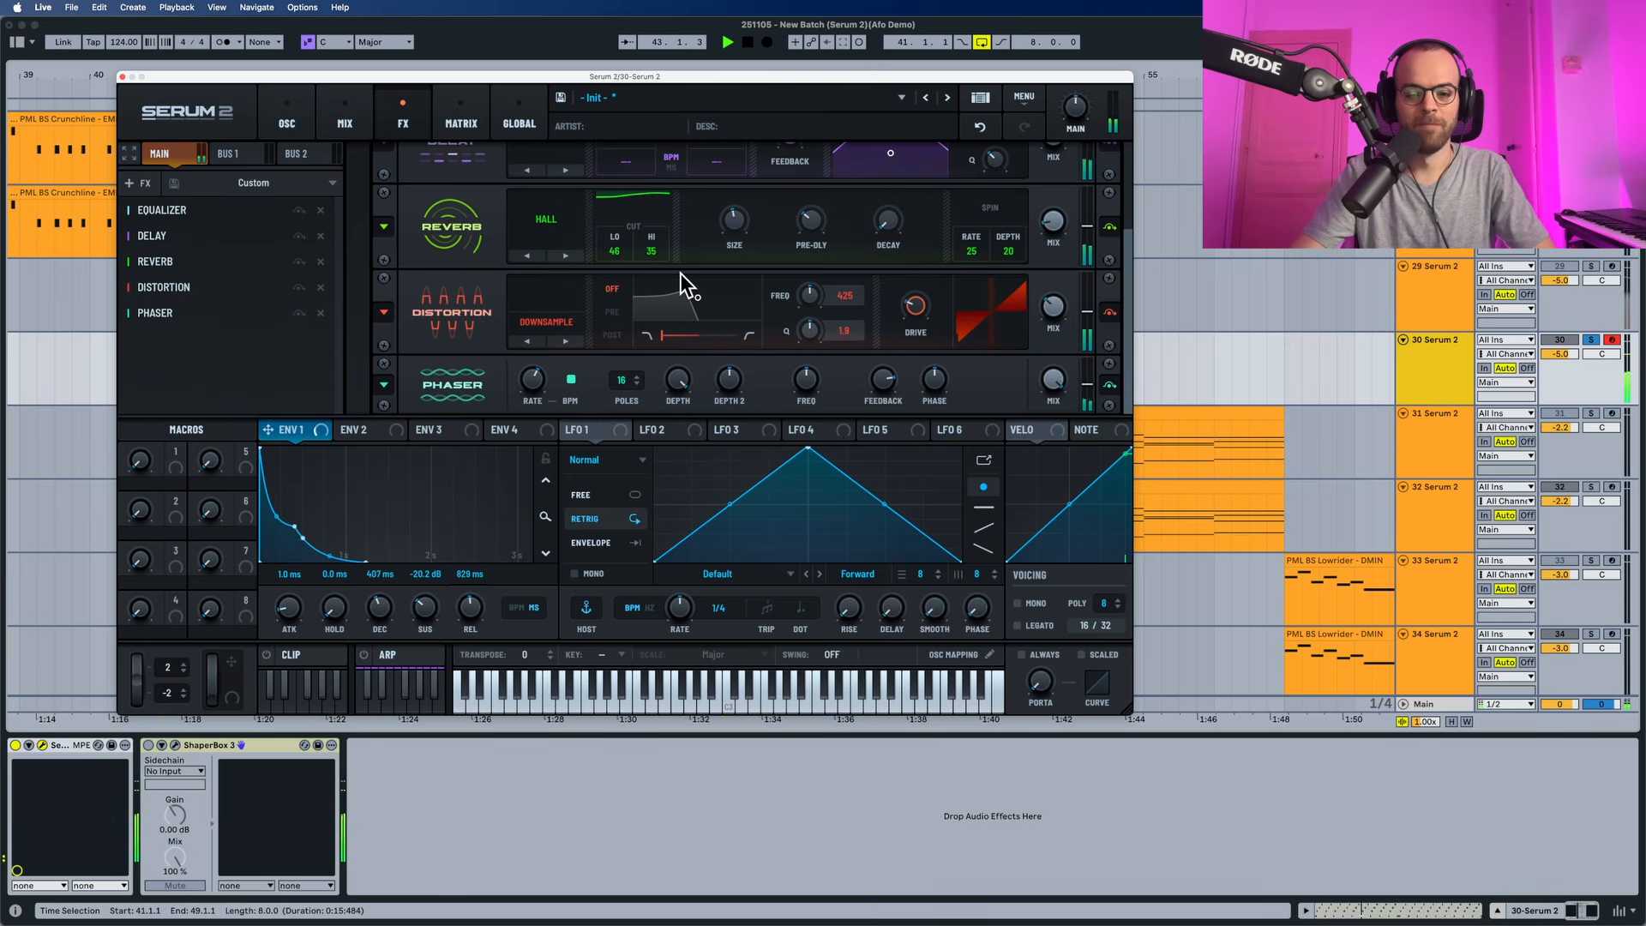
key(space)
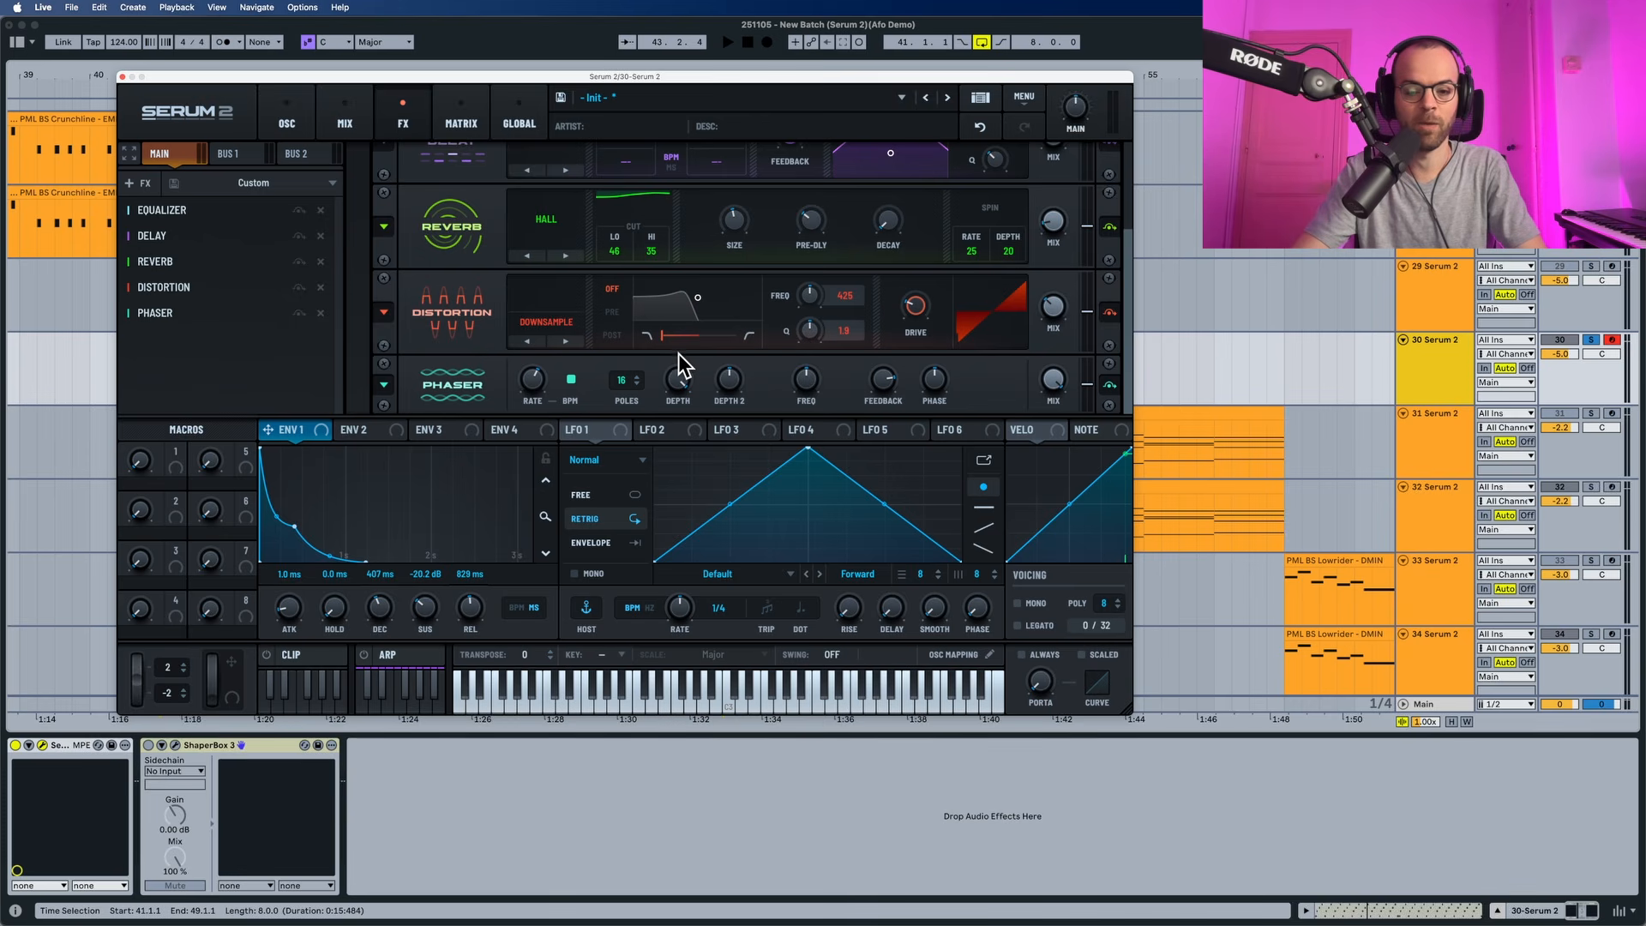
Step: Raise the Phaser's Depth 2 while listening to the loop
key(space)
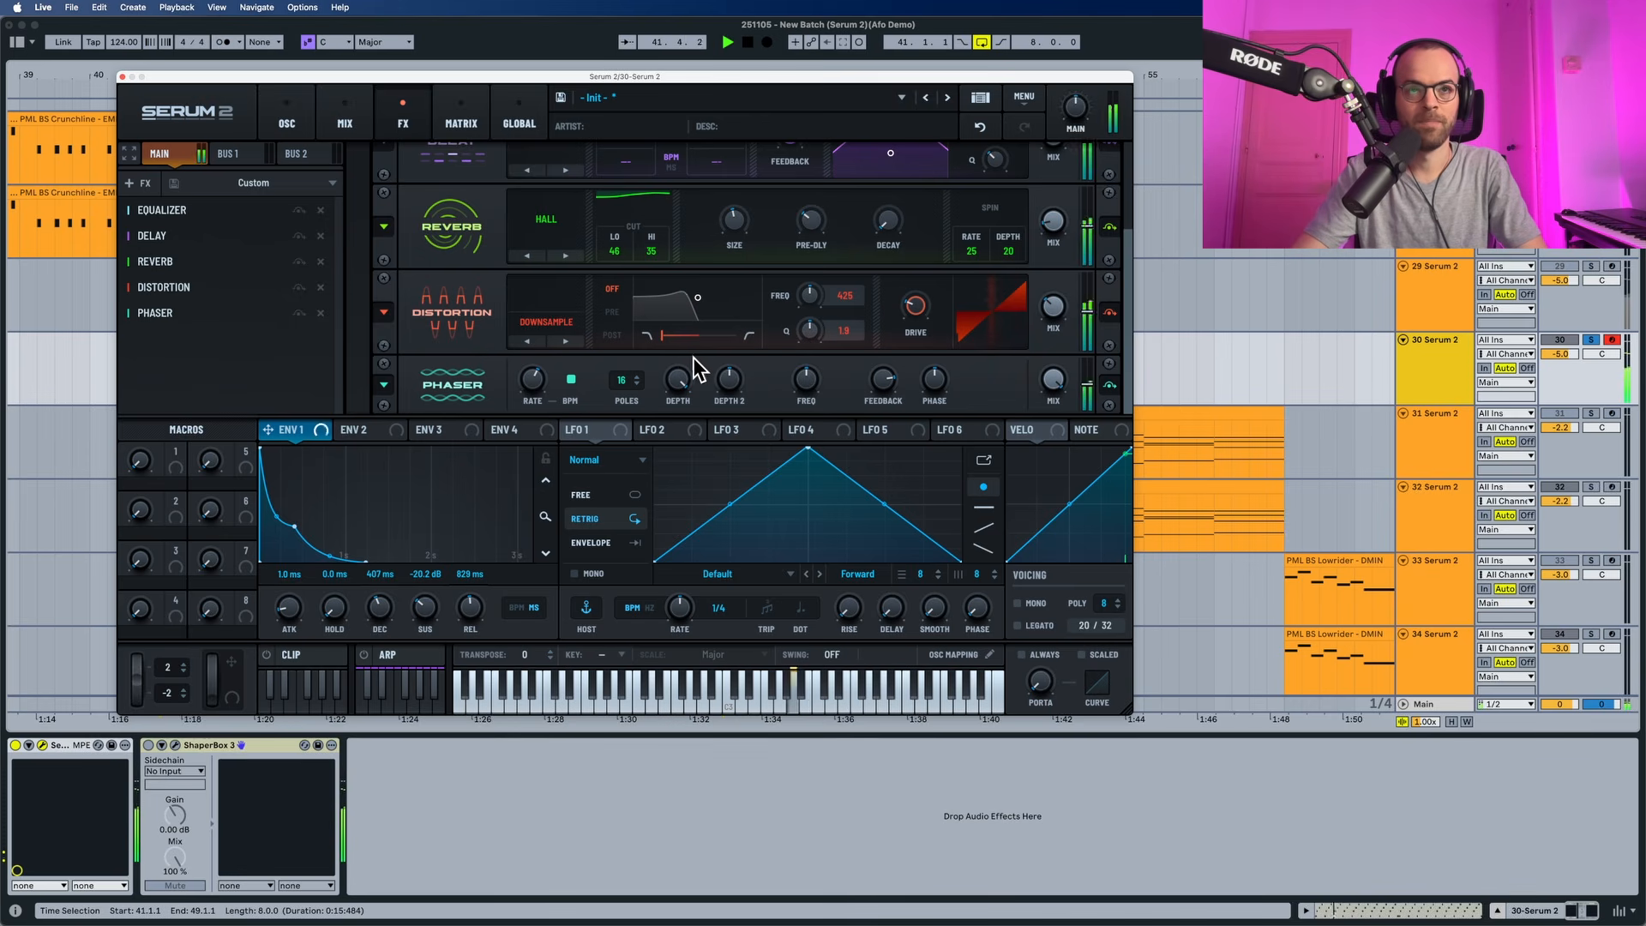
mouse_move(727, 381)
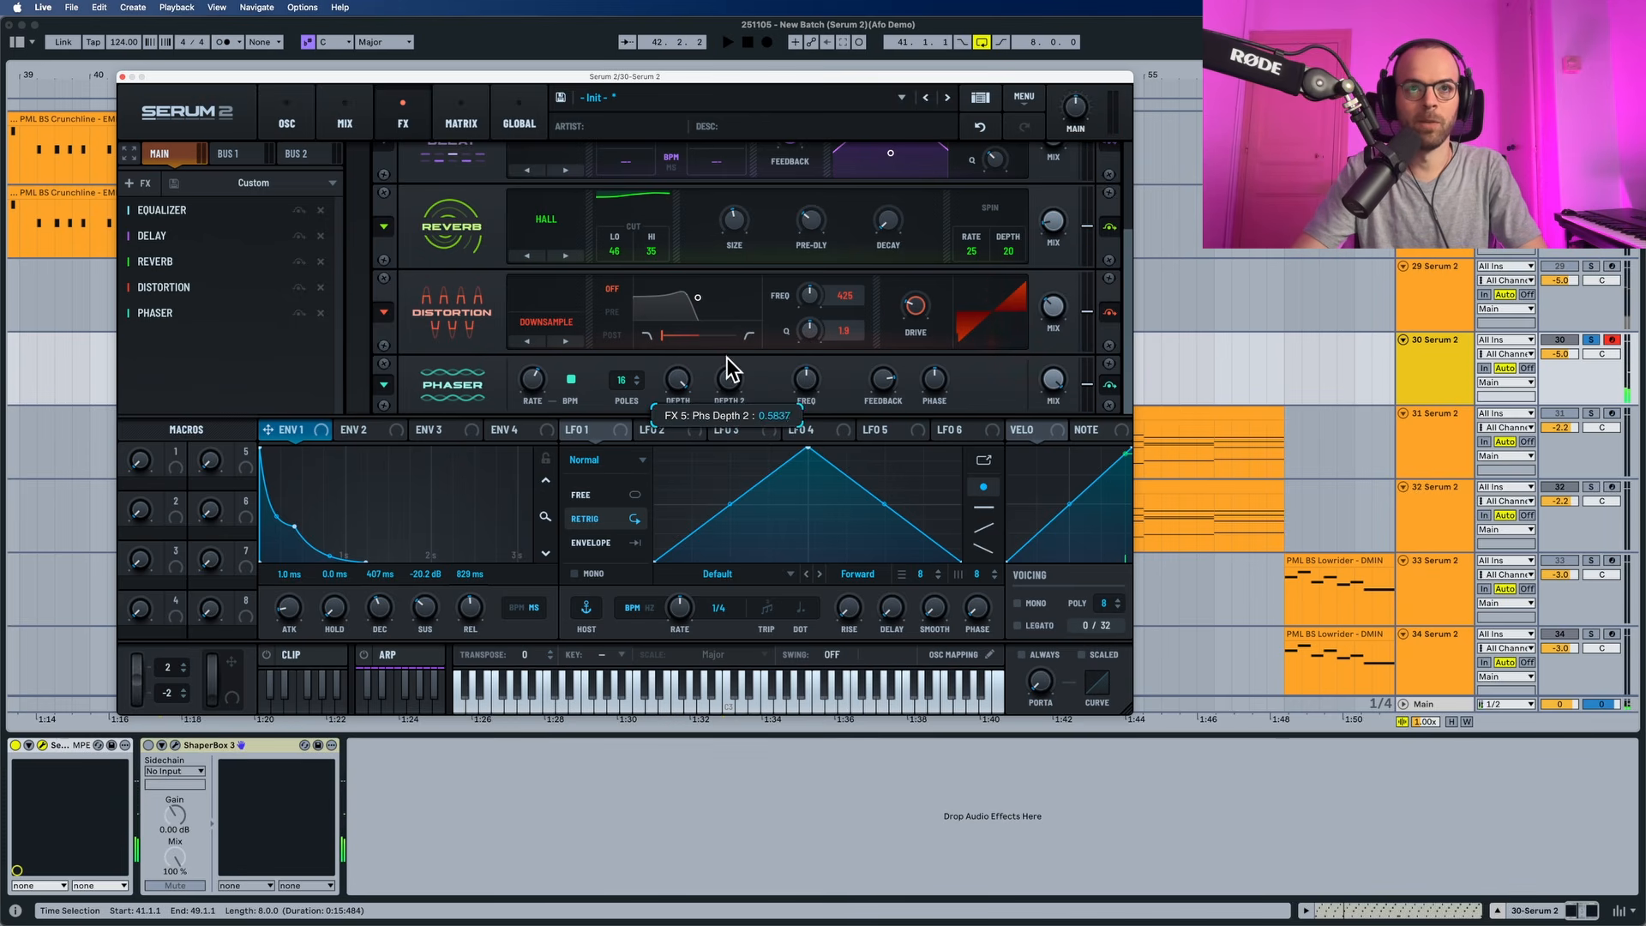
drag(728, 343, 737, 295)
scroll(737, 295, up, 1)
key(space)
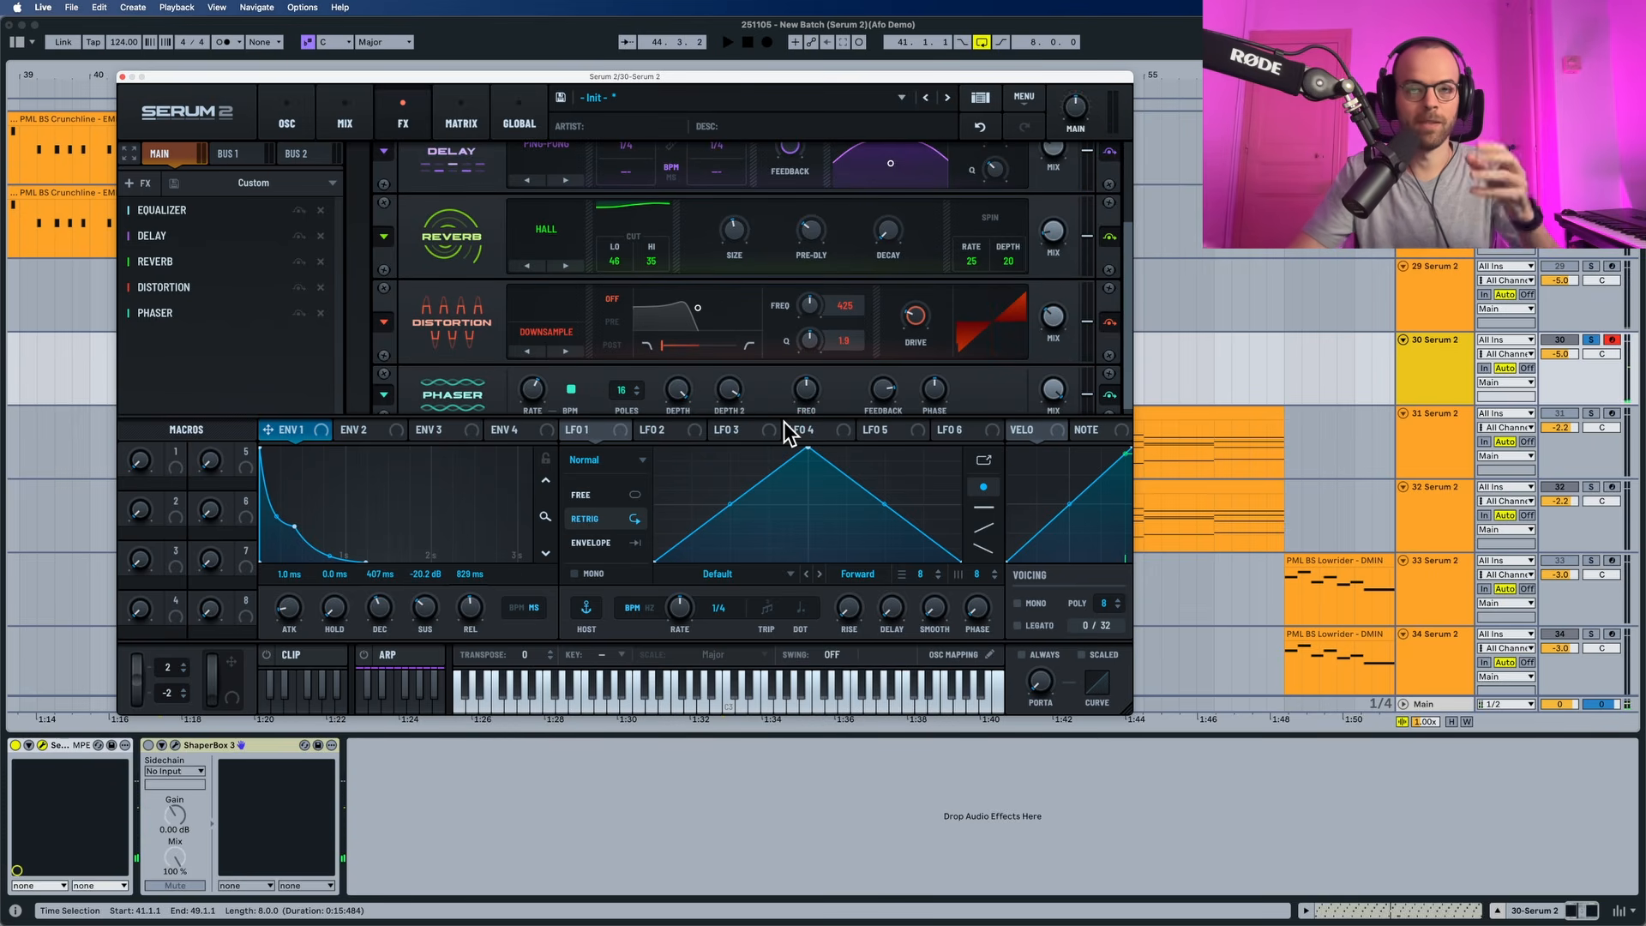
Step: Lower the Phaser's frequency and audition the change
mouse_move(807, 396)
drag(808, 396, 806, 477)
key(space)
key(space)
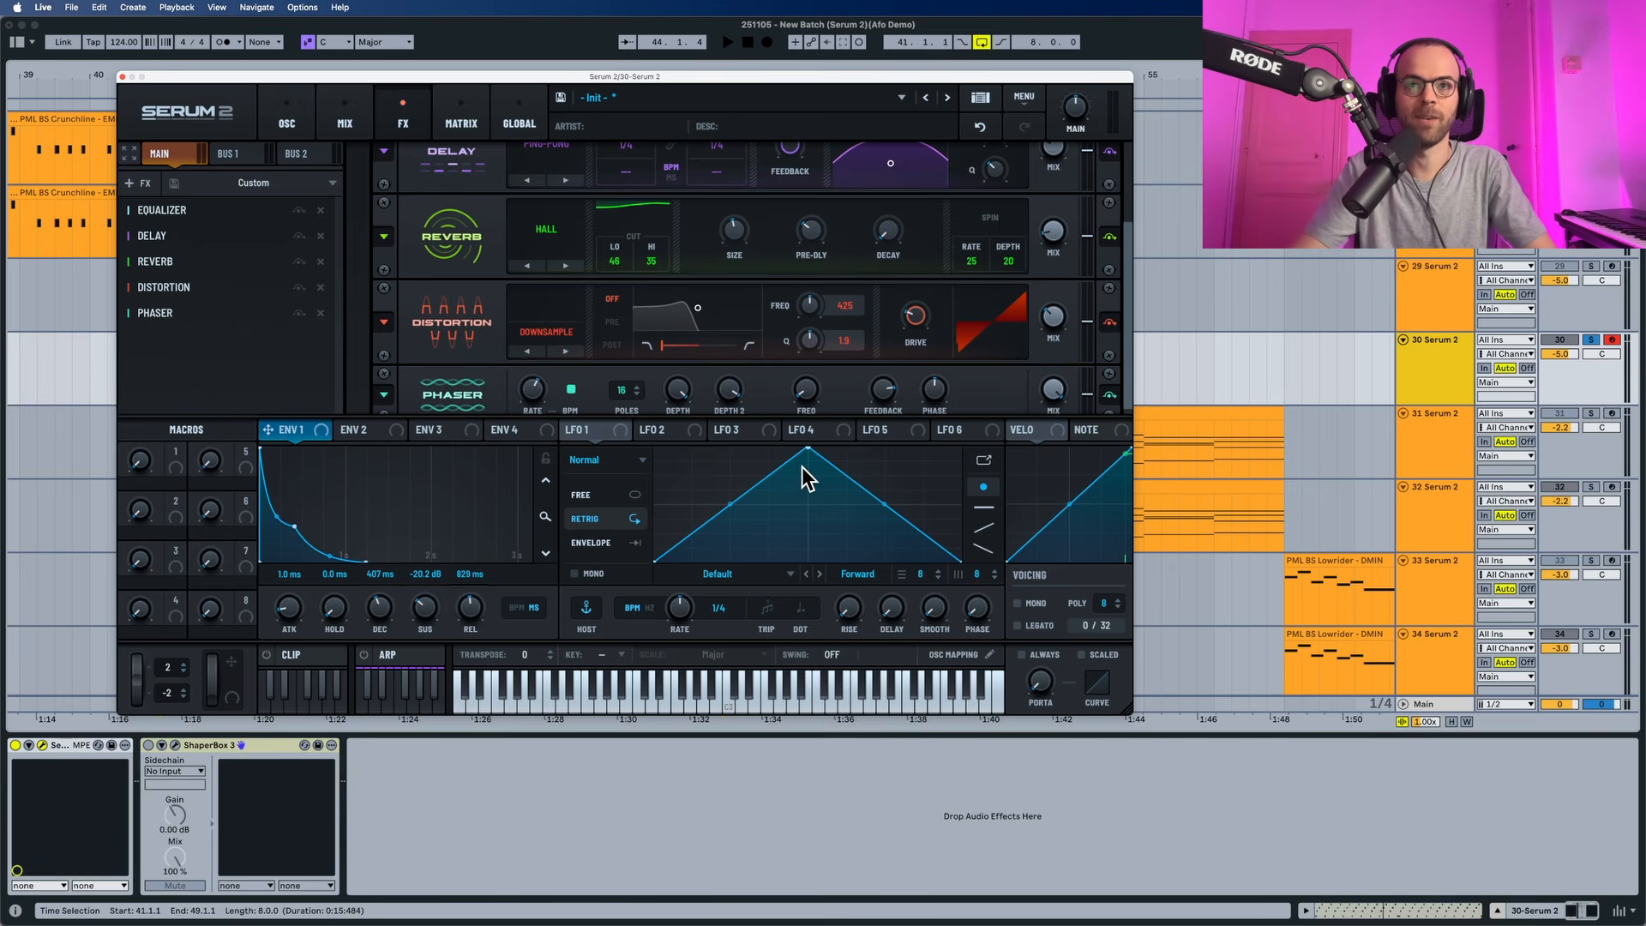
Step: Raise the Phaser's feedback to 86% while listening
key(space)
mouse_move(883, 389)
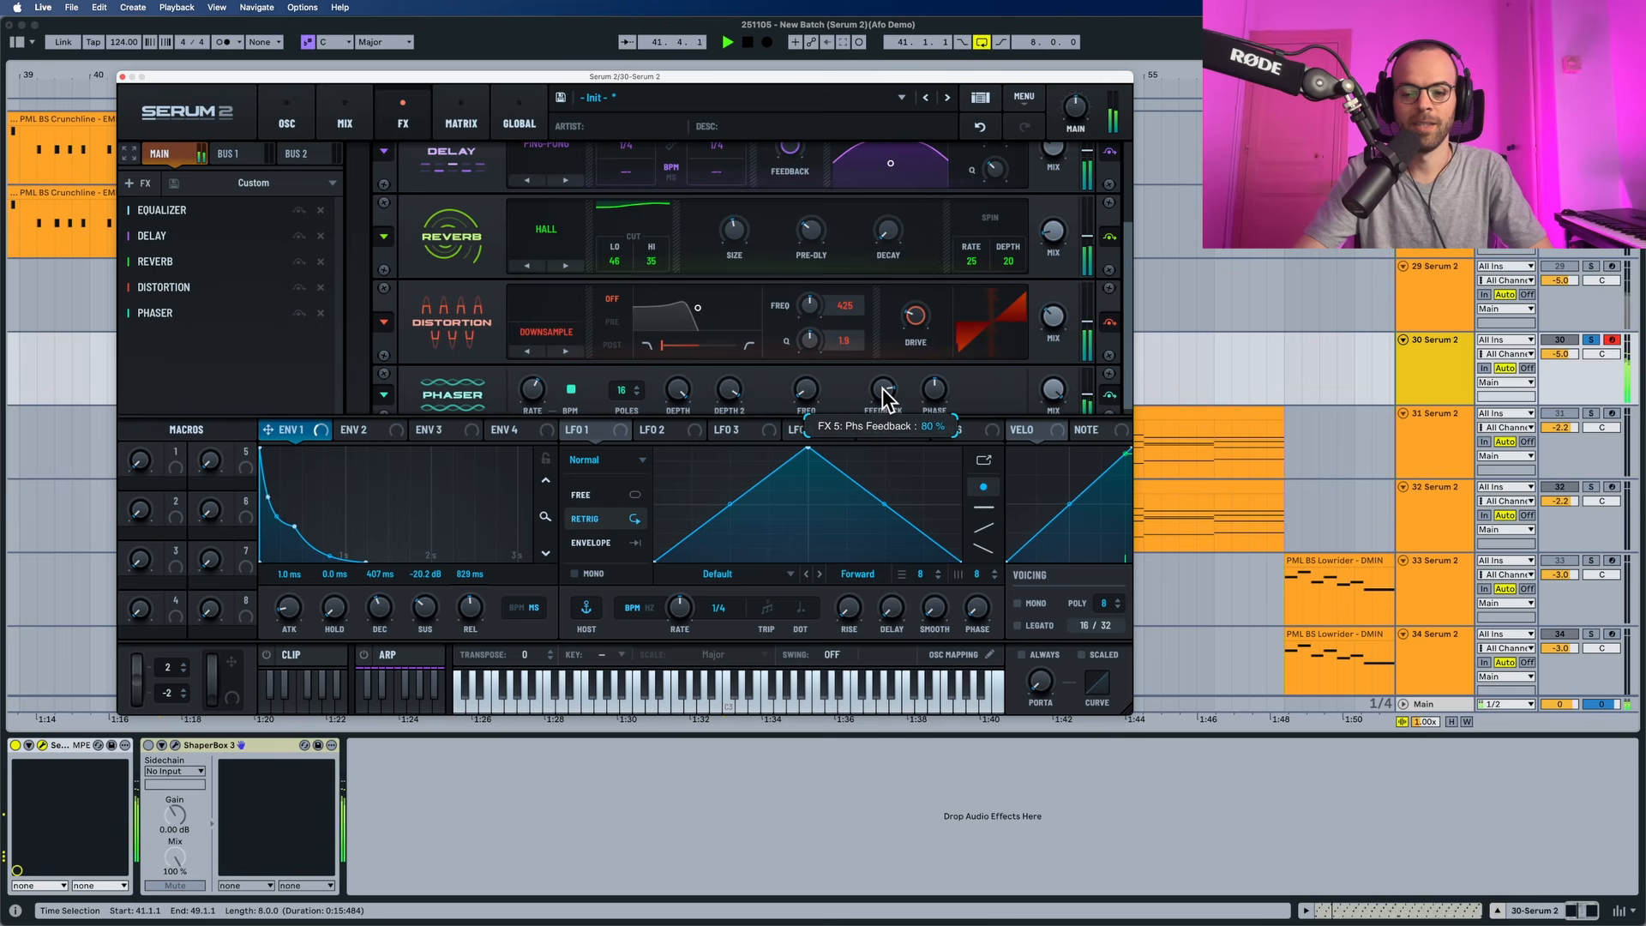
key(space)
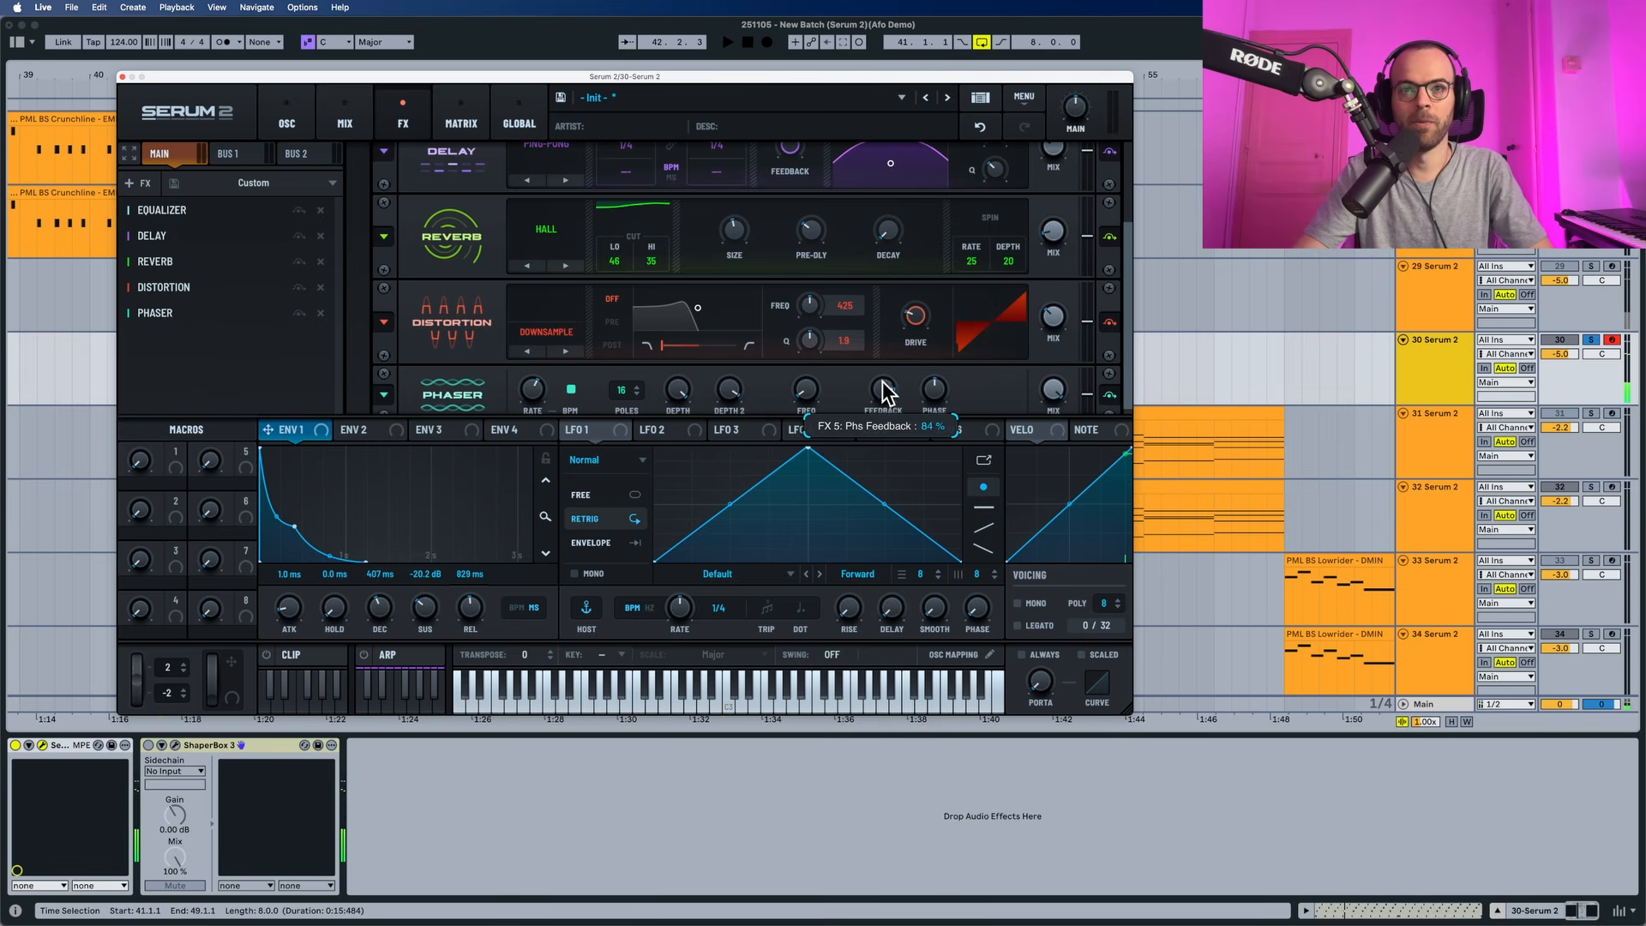
key(space)
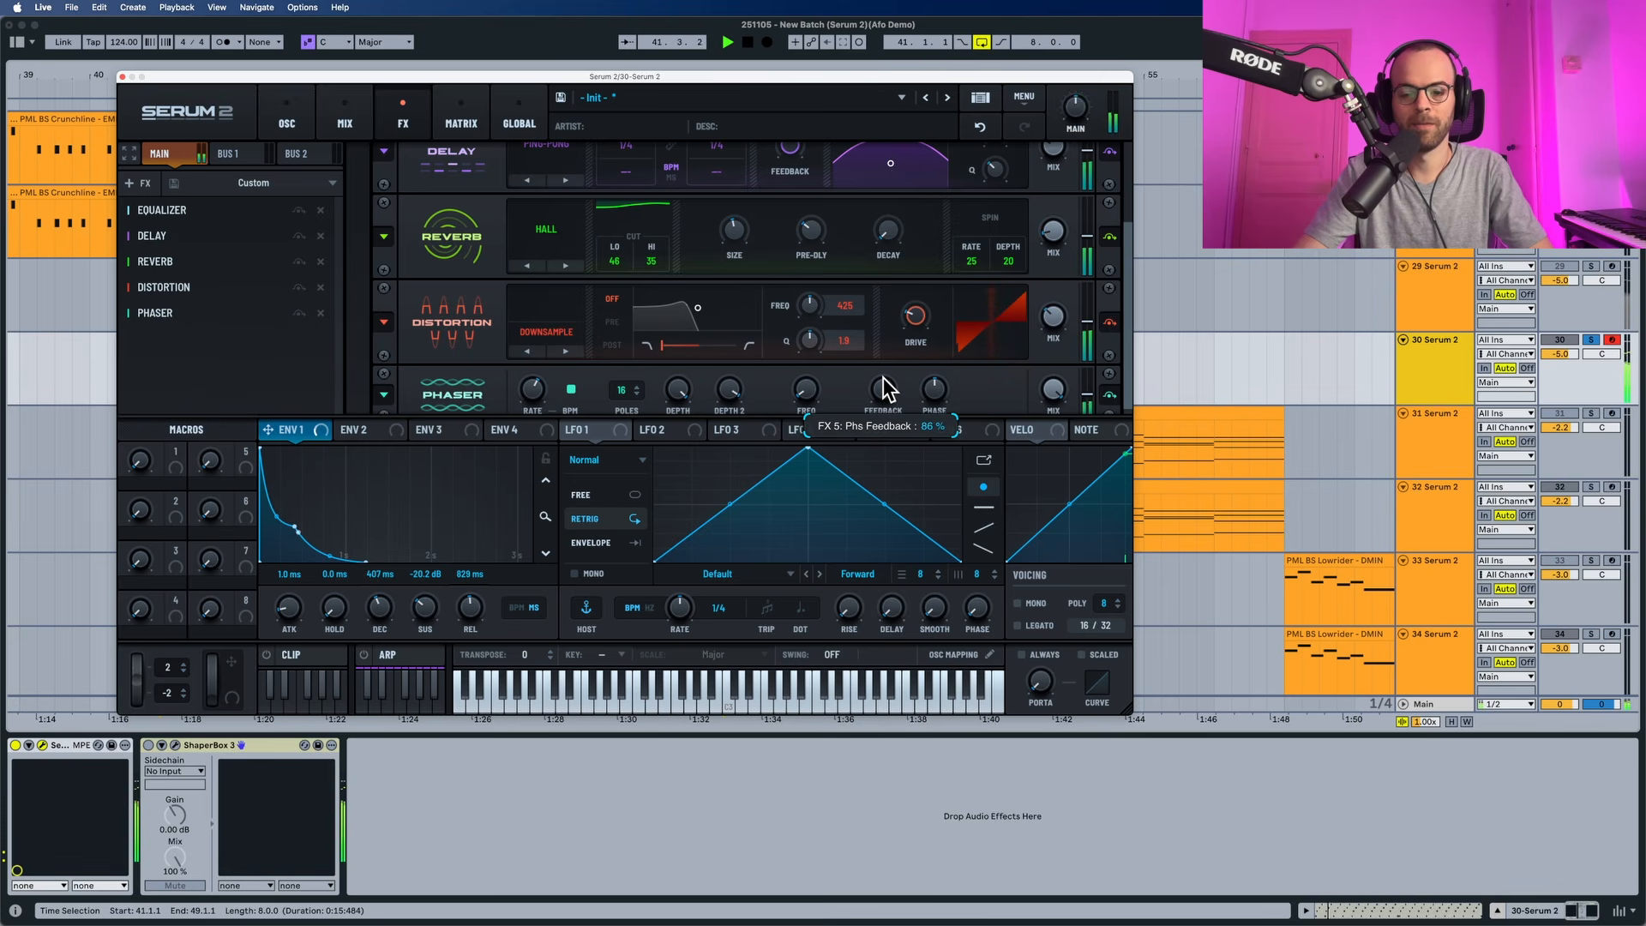
Step: Lower the Phaser's phase width to 61° and listen to the result
key(space)
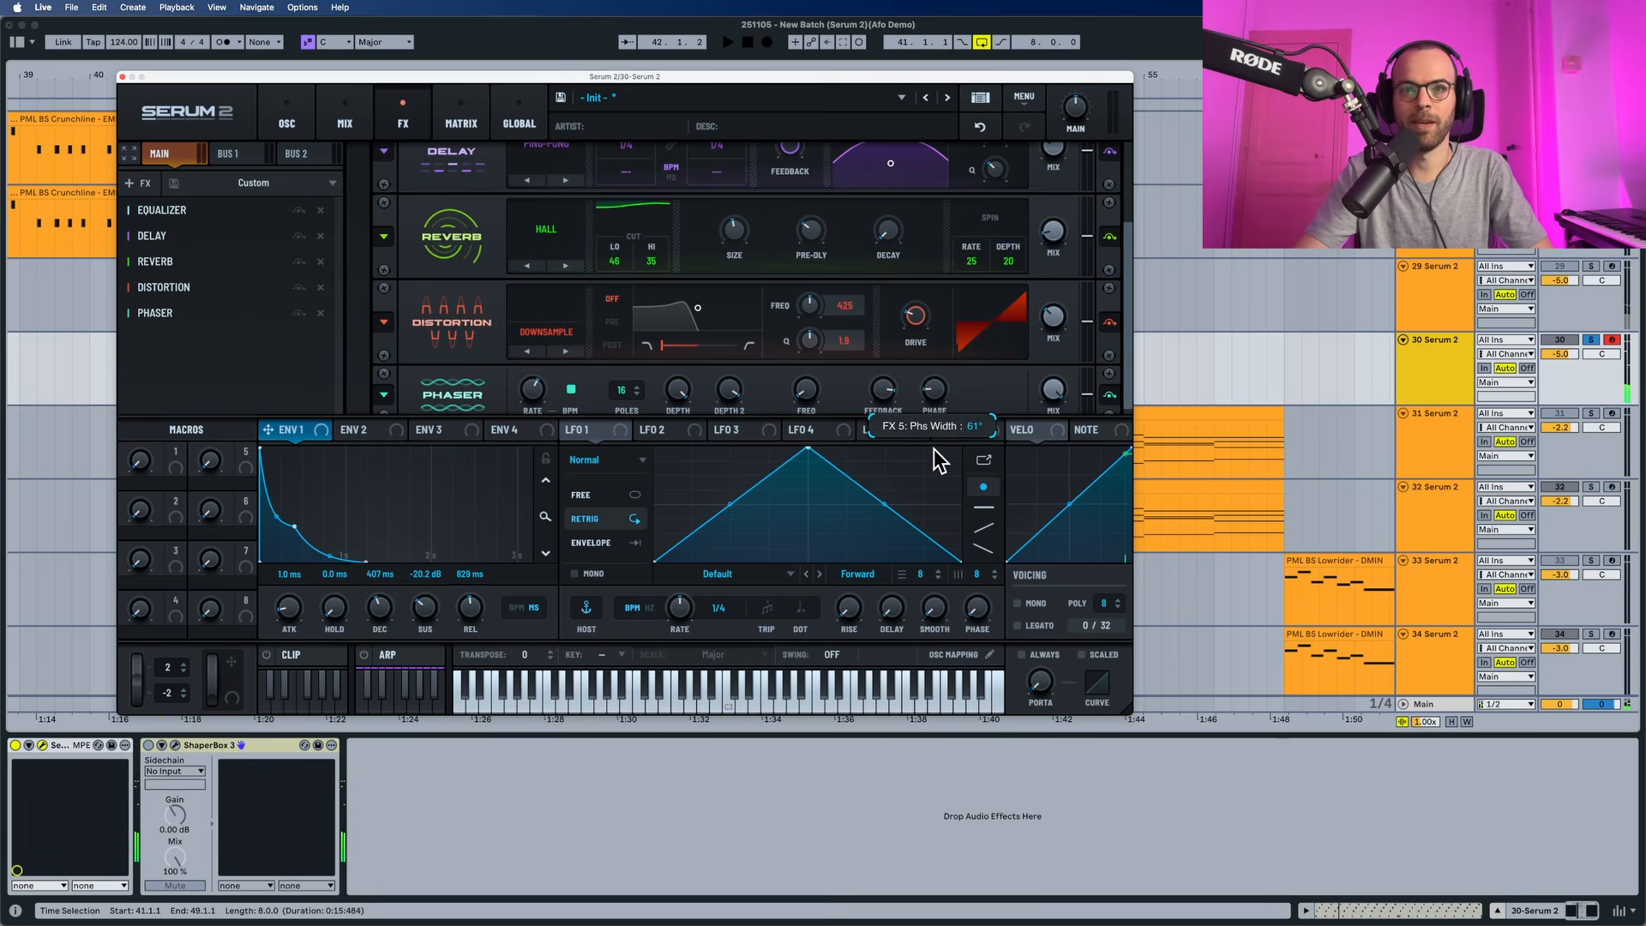
key(space)
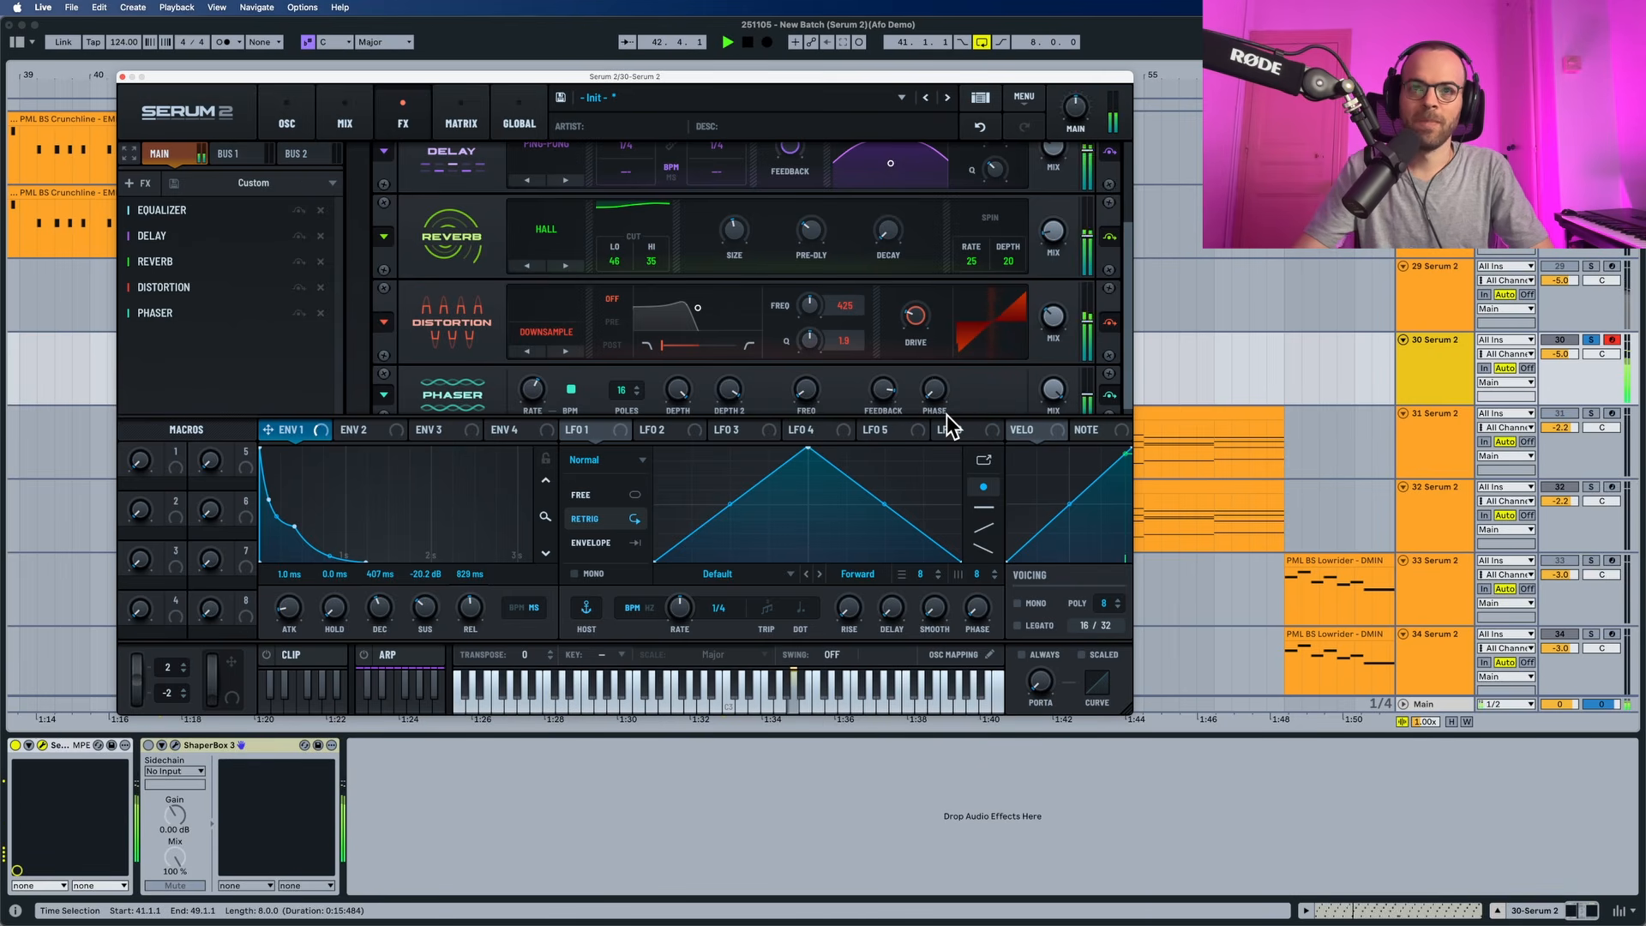
key(space)
key(space)
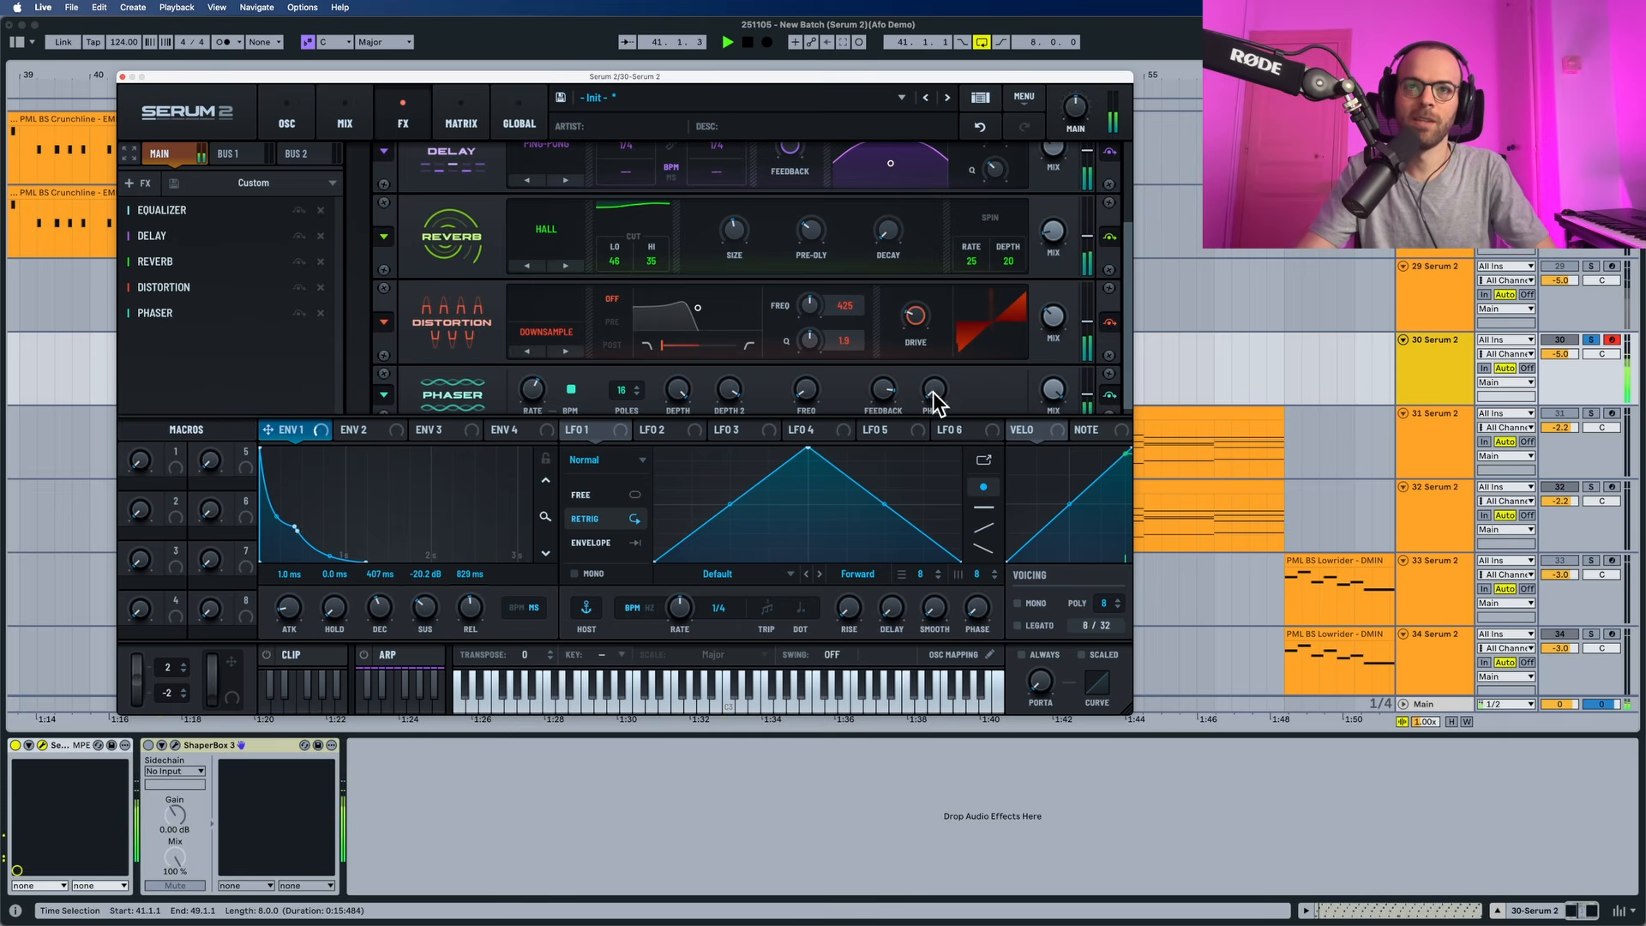
Step: Fine-tune the Phaser's phase width and lower its mix while listening to the loop, stopping playback when done
drag(934, 358, 933, 422)
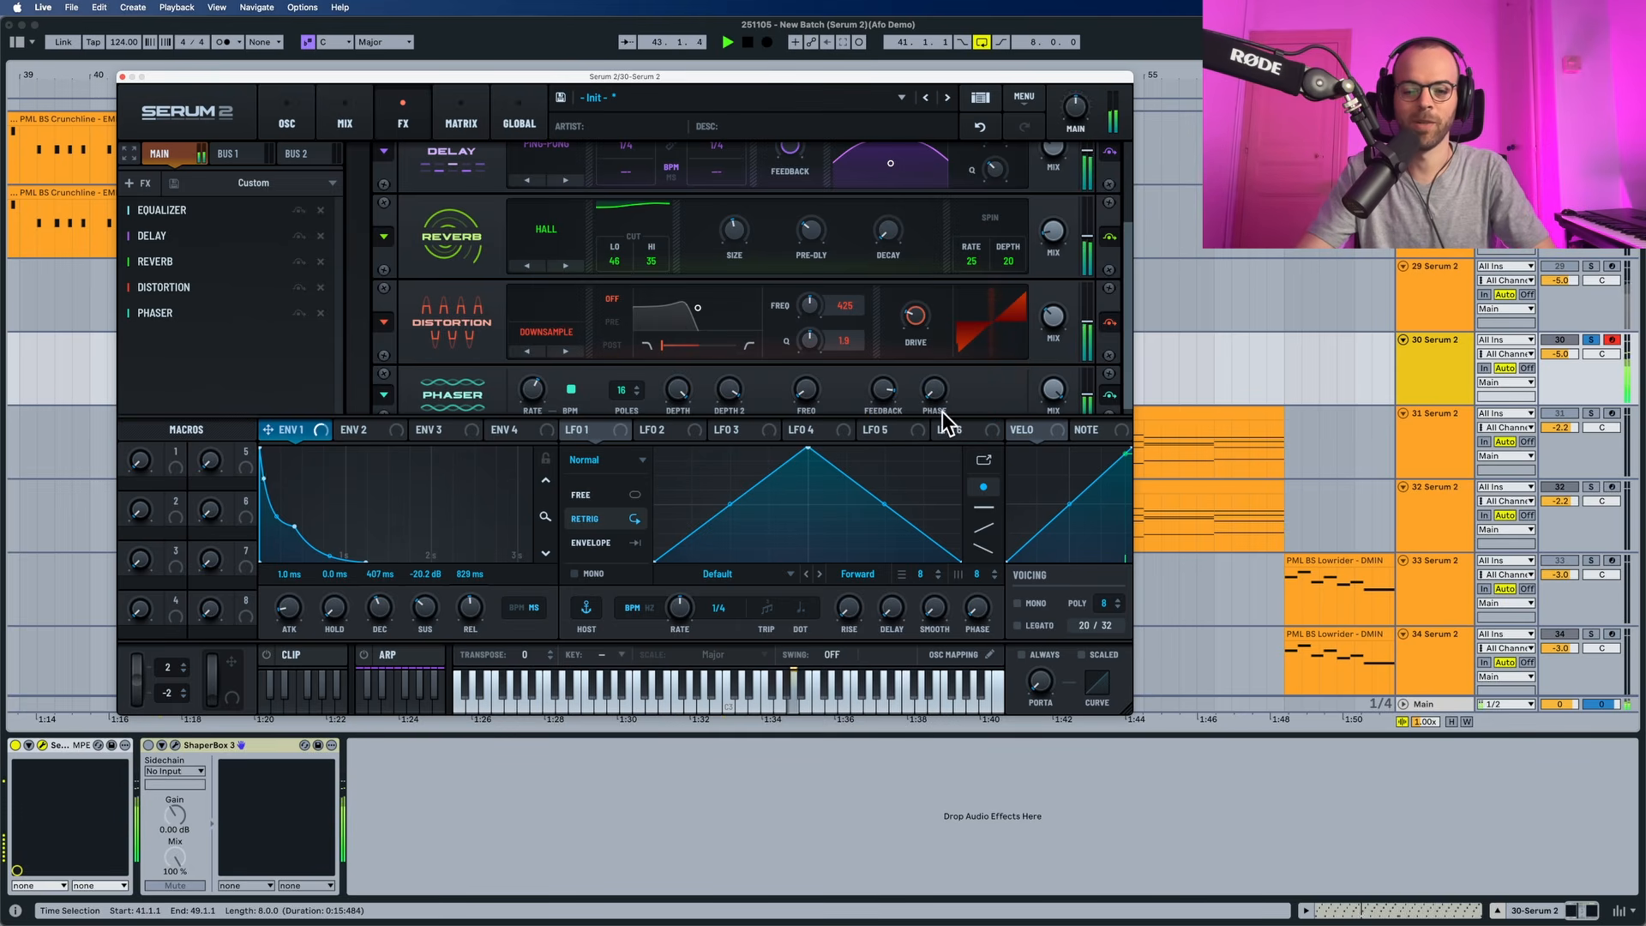
drag(1048, 389, 1047, 547)
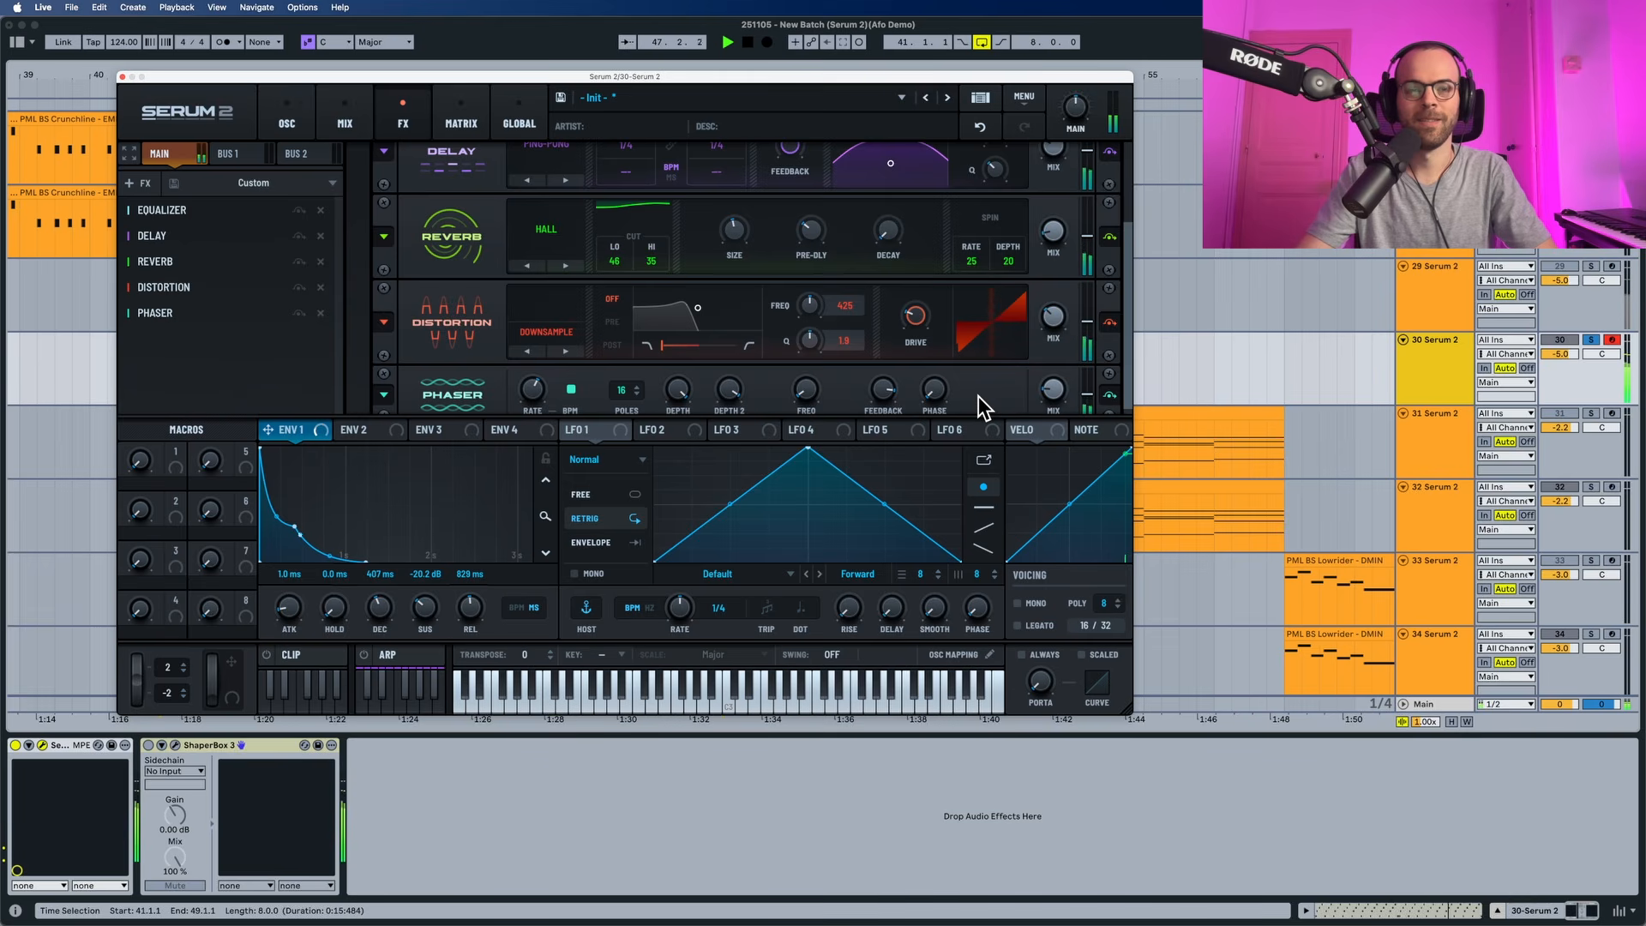
key(space)
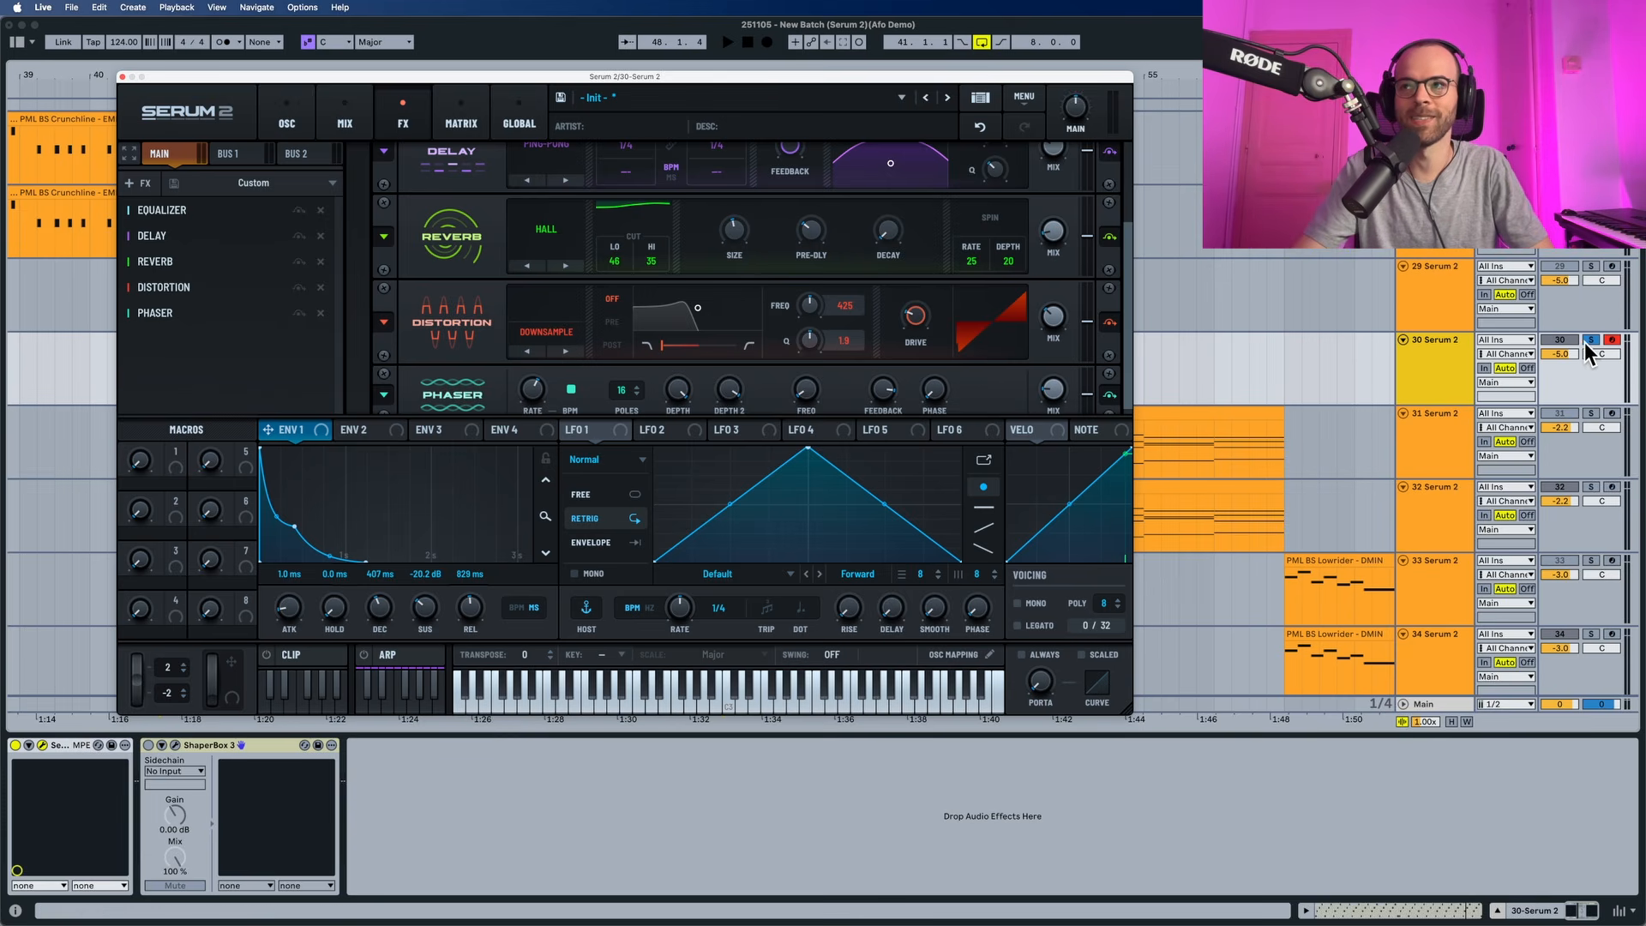
Step: Compare the original sound on track 29 with the recreation on track 30 by soloing each in turn during playback
click(1588, 265)
key(space)
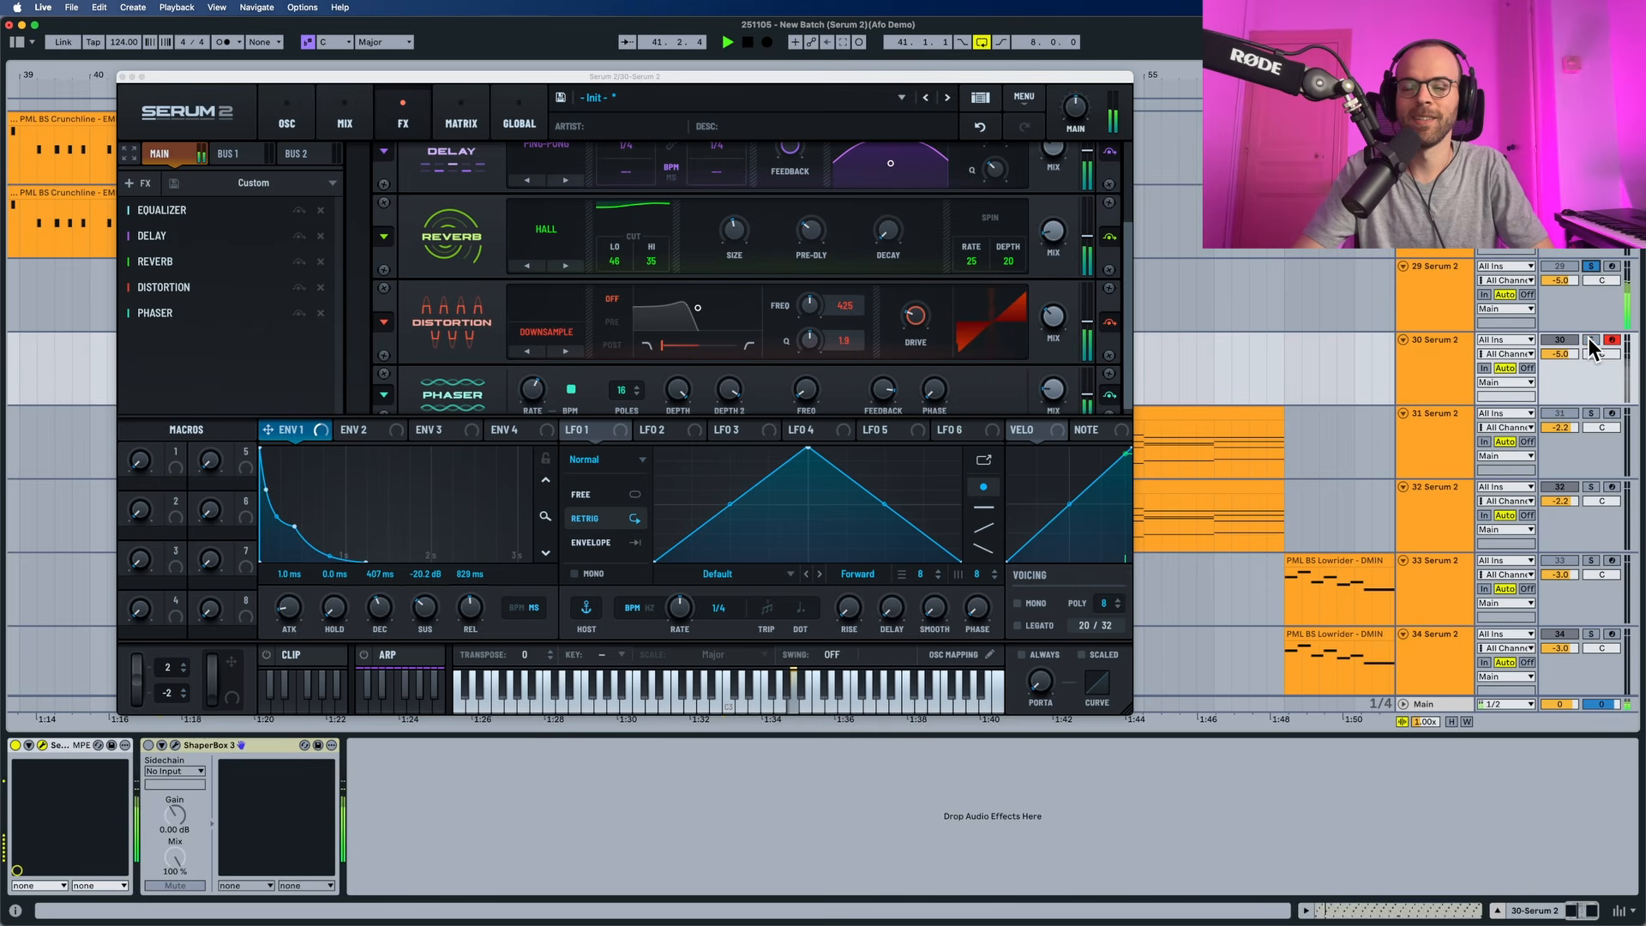
click(1589, 339)
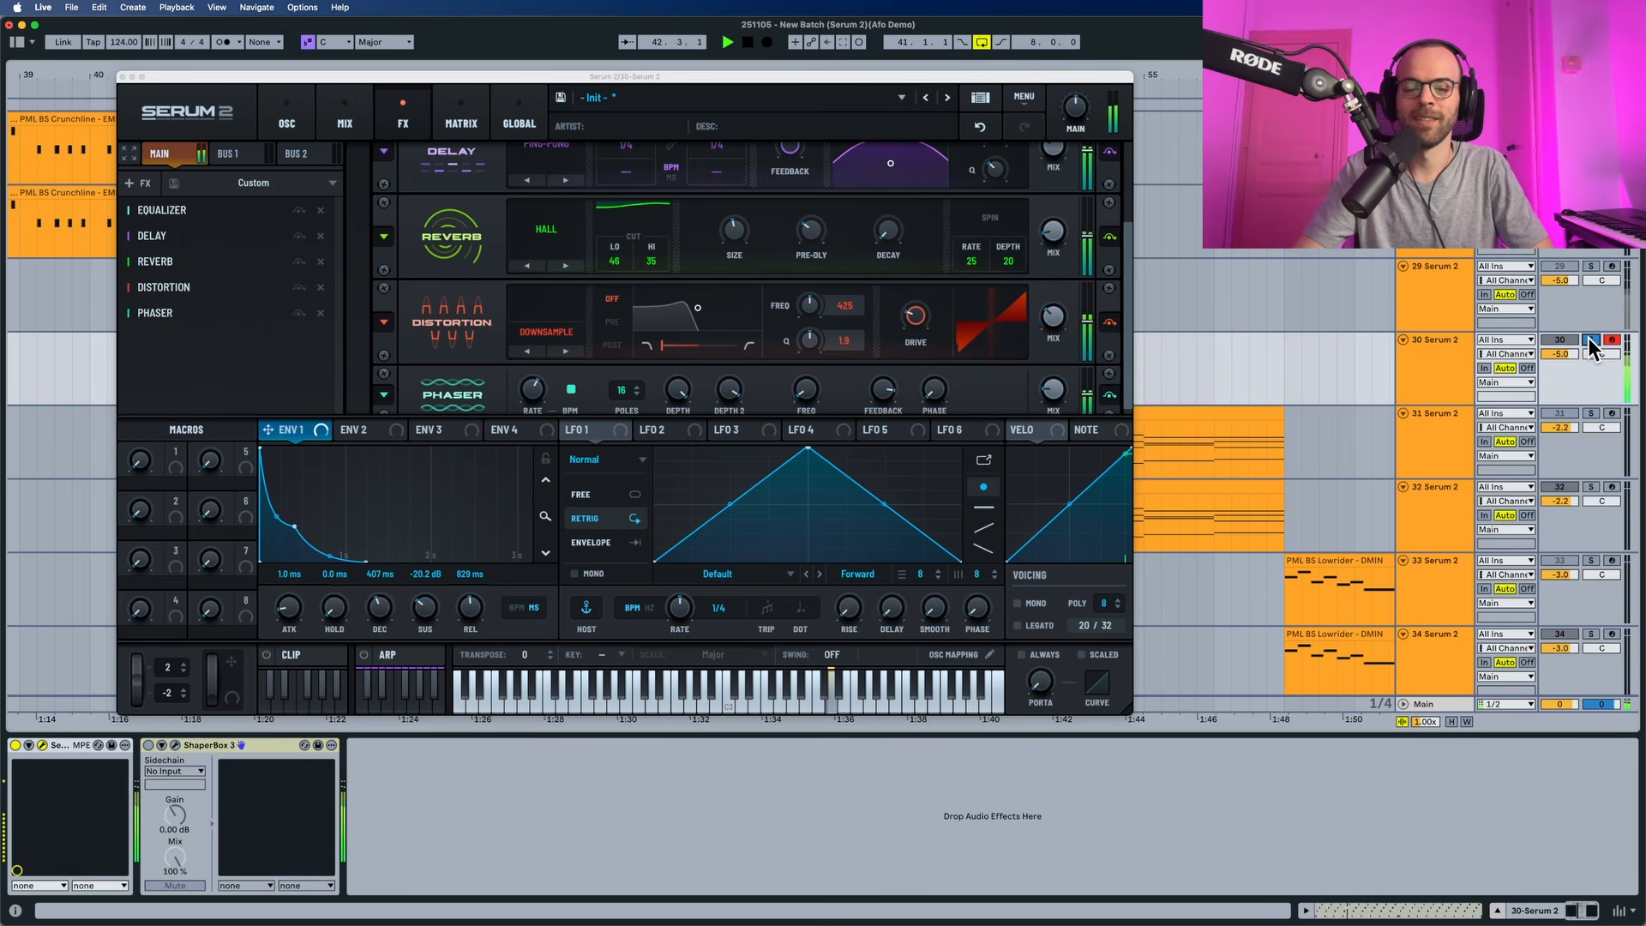
Step: Unsolo track 30 and enable its ShaperBox 3 device, listening to the pluck within the full mix
click(1589, 338)
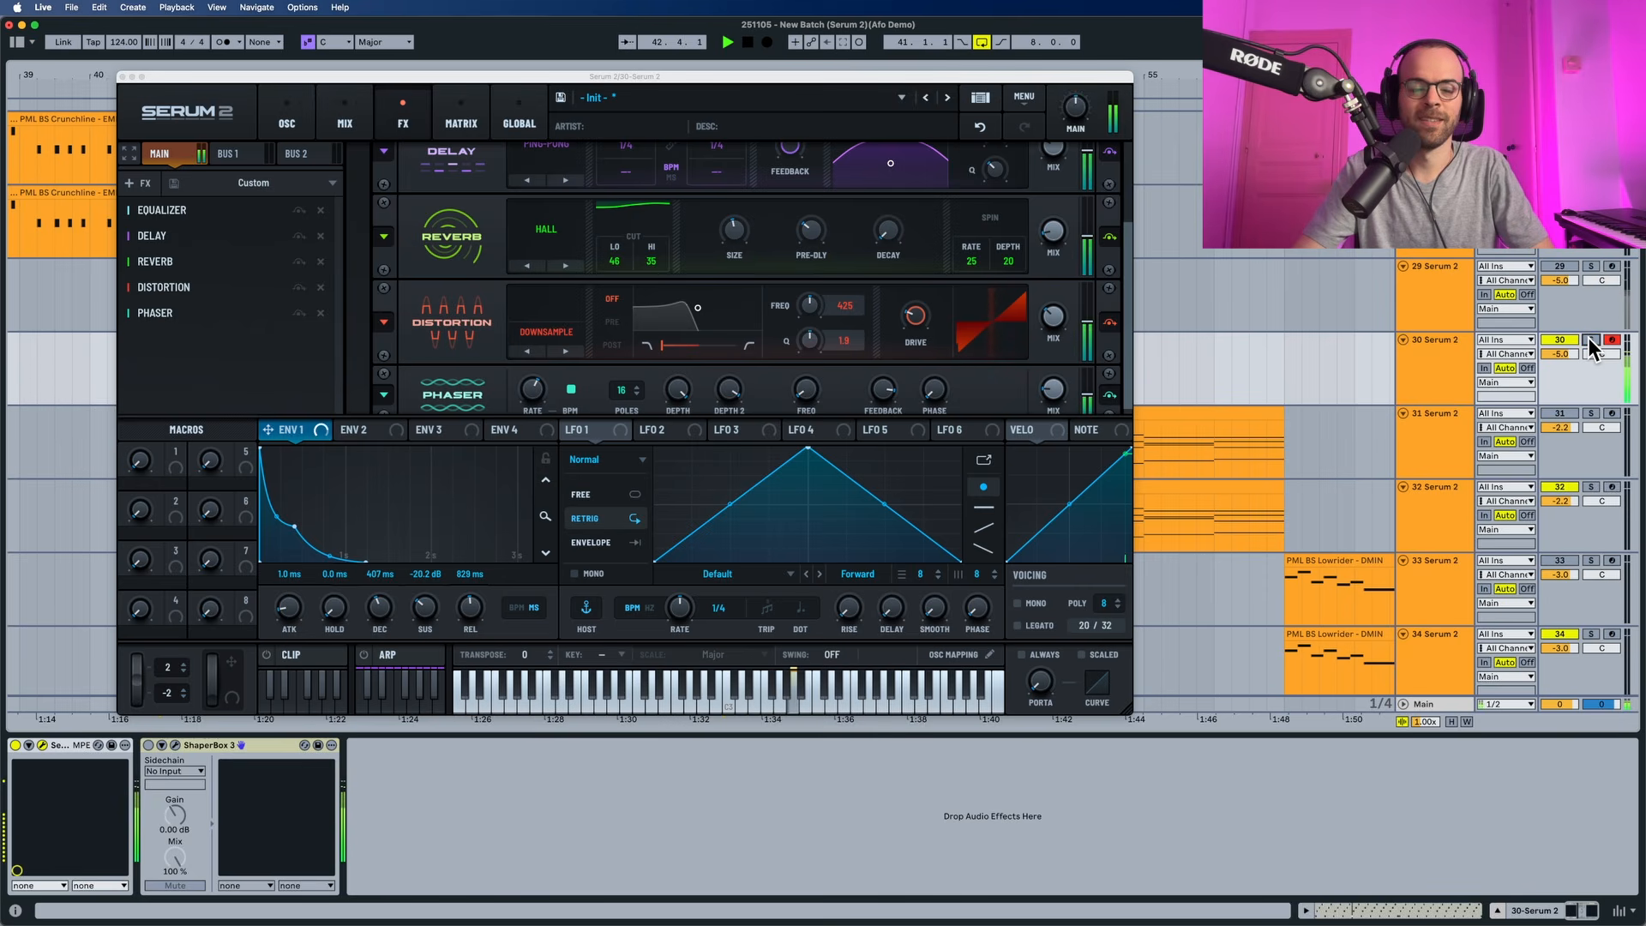
click(148, 746)
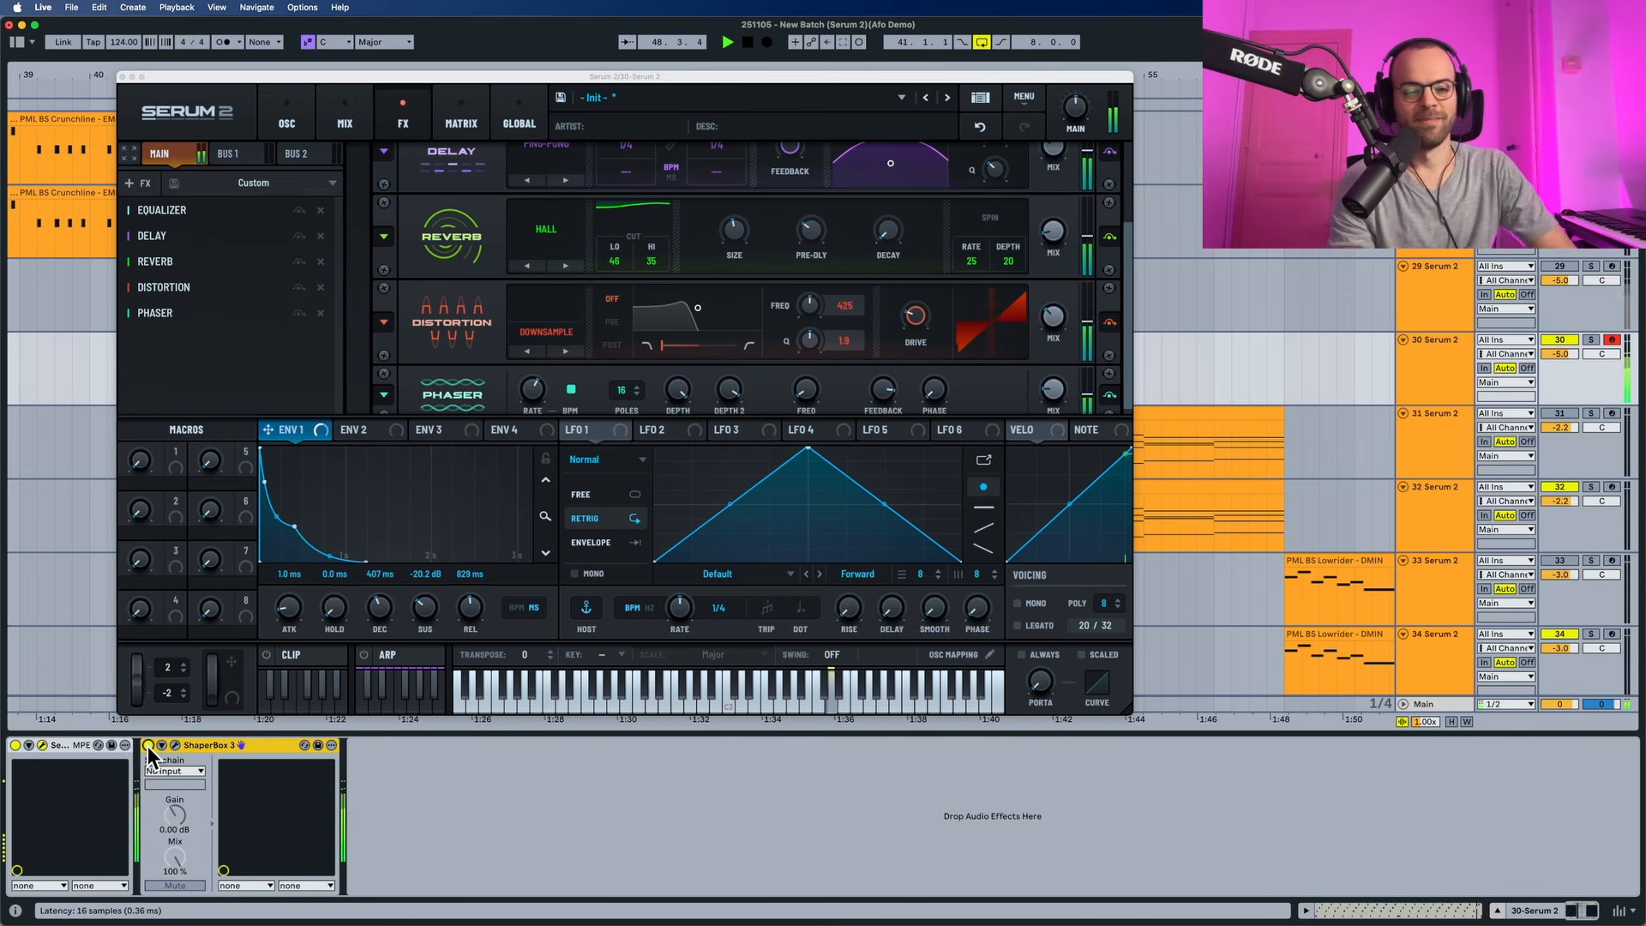
key(space)
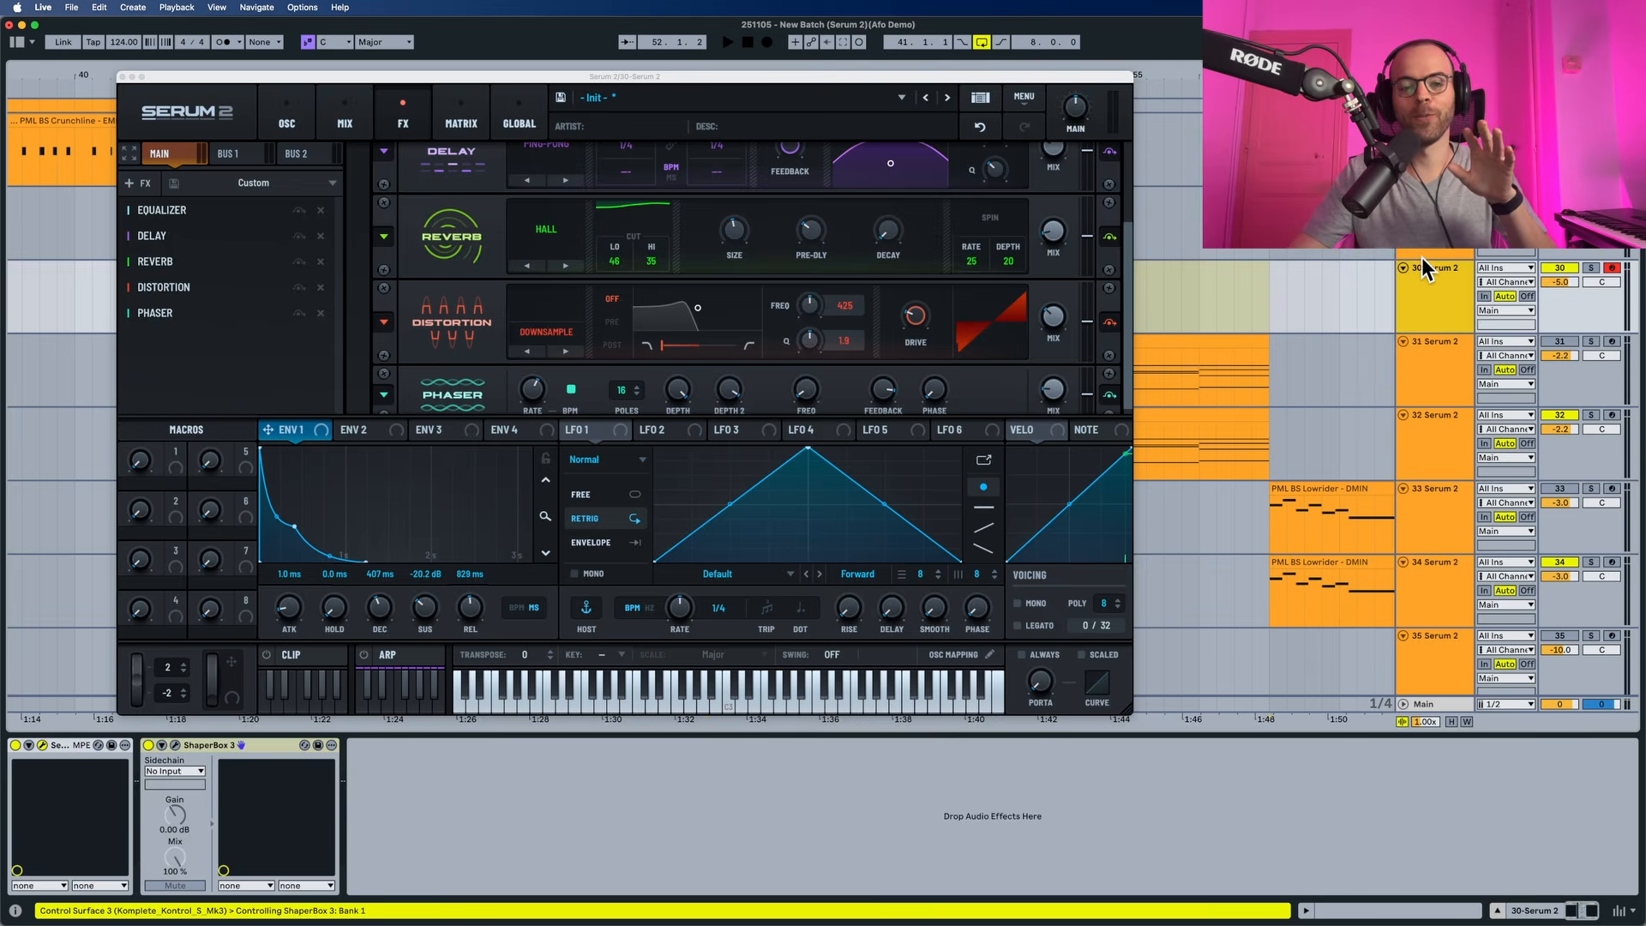